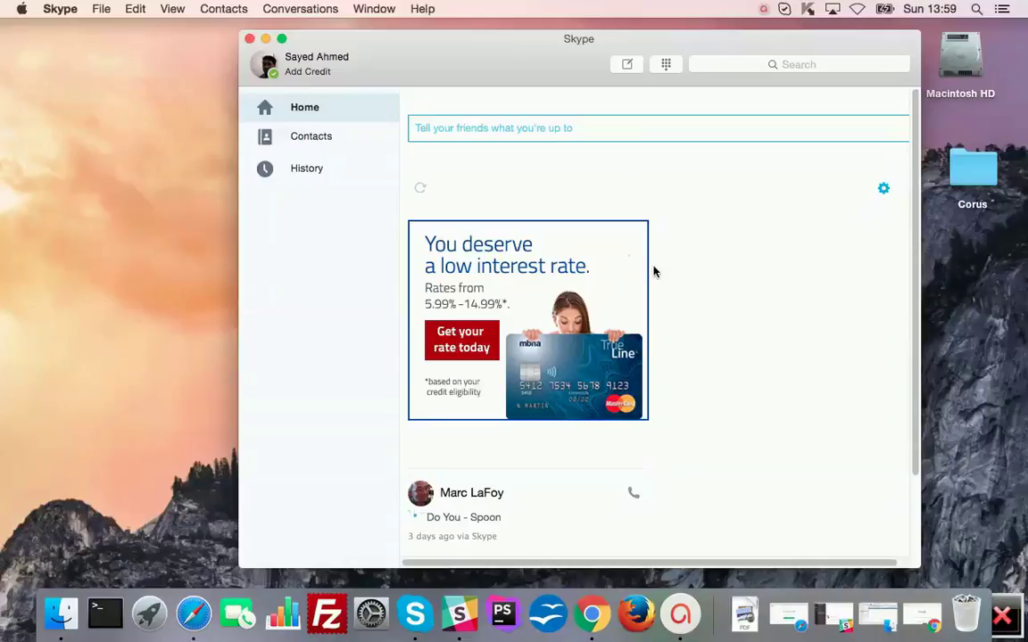
Minimize the Skype home window and focus the empty desktop.
click(266, 39)
click(429, 303)
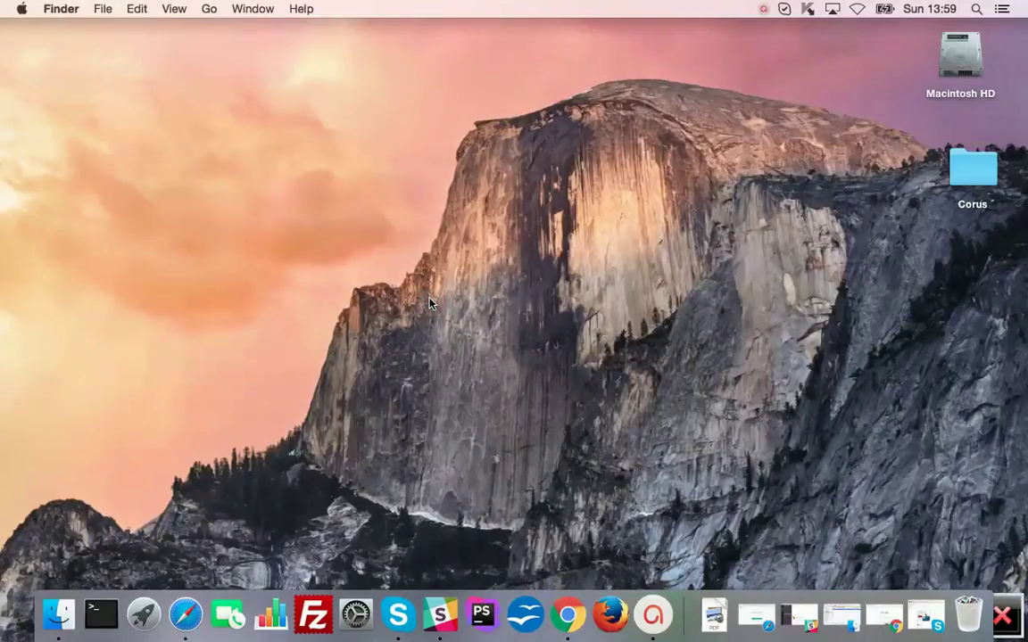
Bring Chrome forward and load sitestree.com from the address bar.
click(567, 614)
click(240, 60)
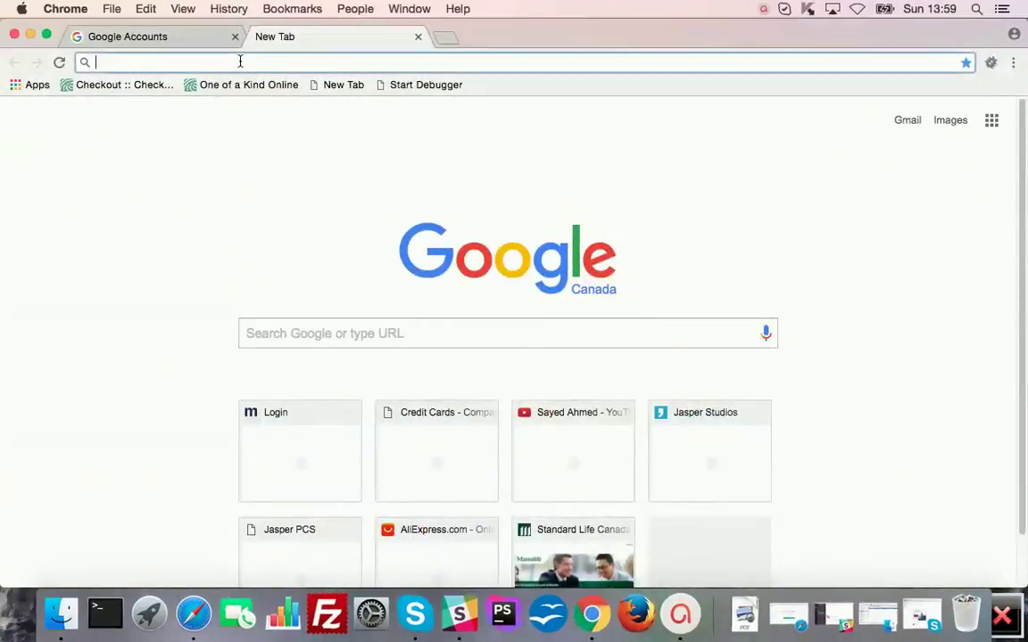
text(sitestree.com)
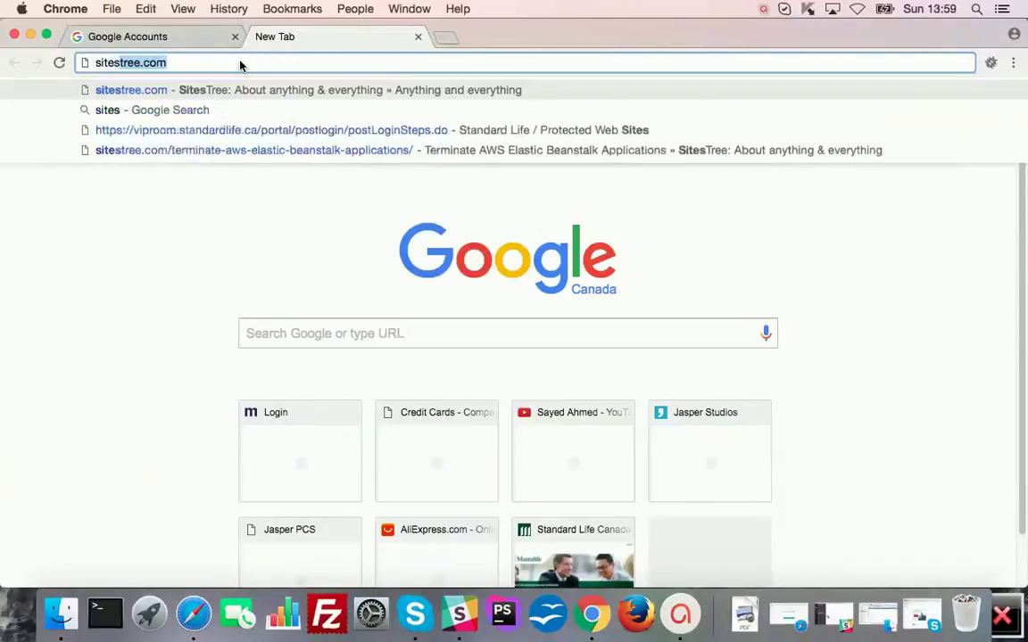
key(Return)
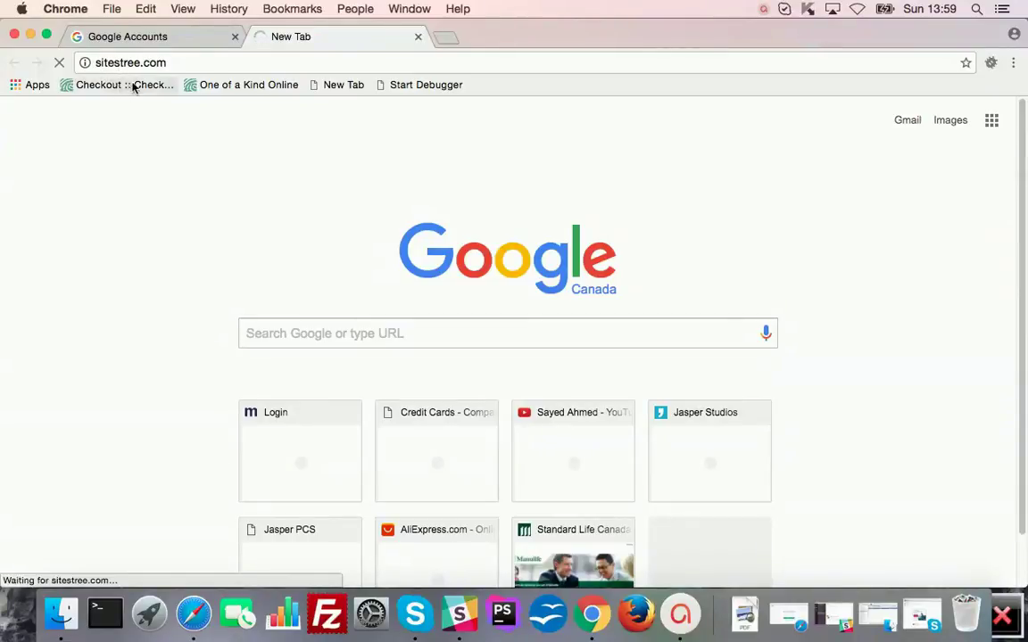
Load salearningschool.com in a new tab, then open another blank tab.
click(446, 40)
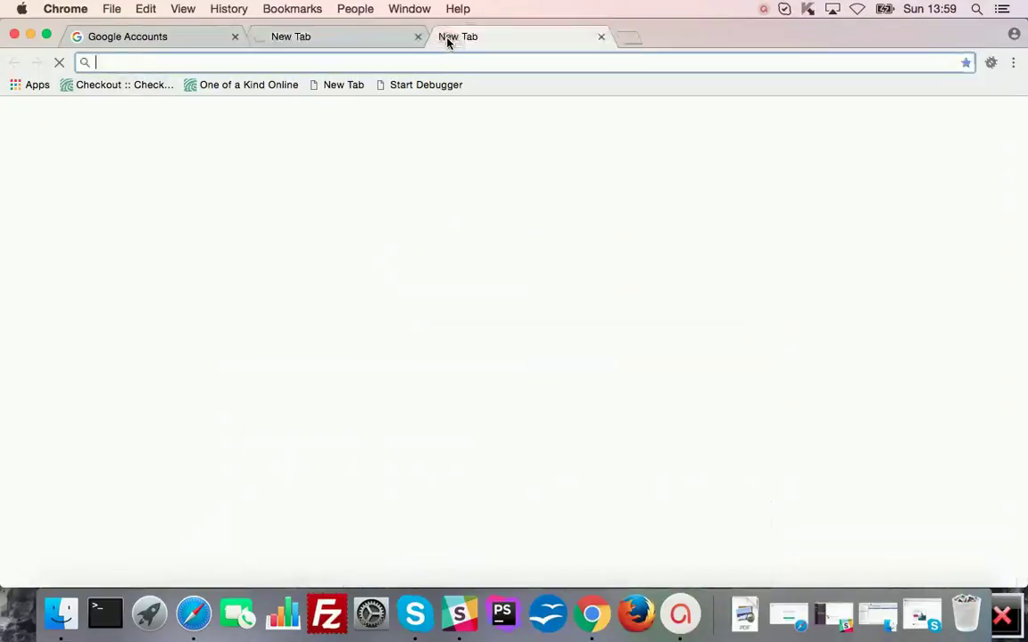
text(sa)
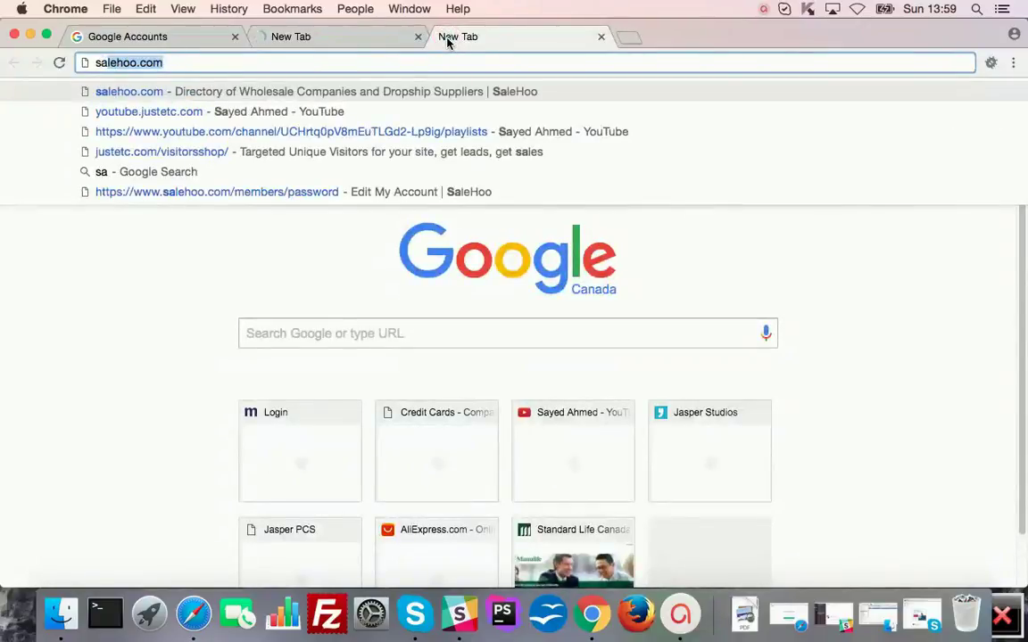
text(learning)
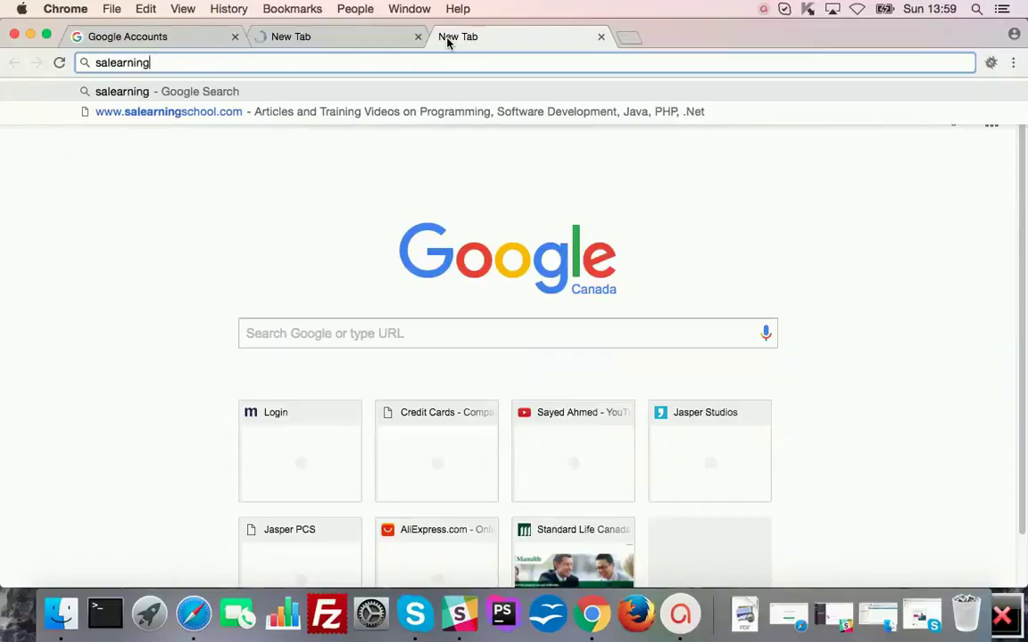
text(school.co)
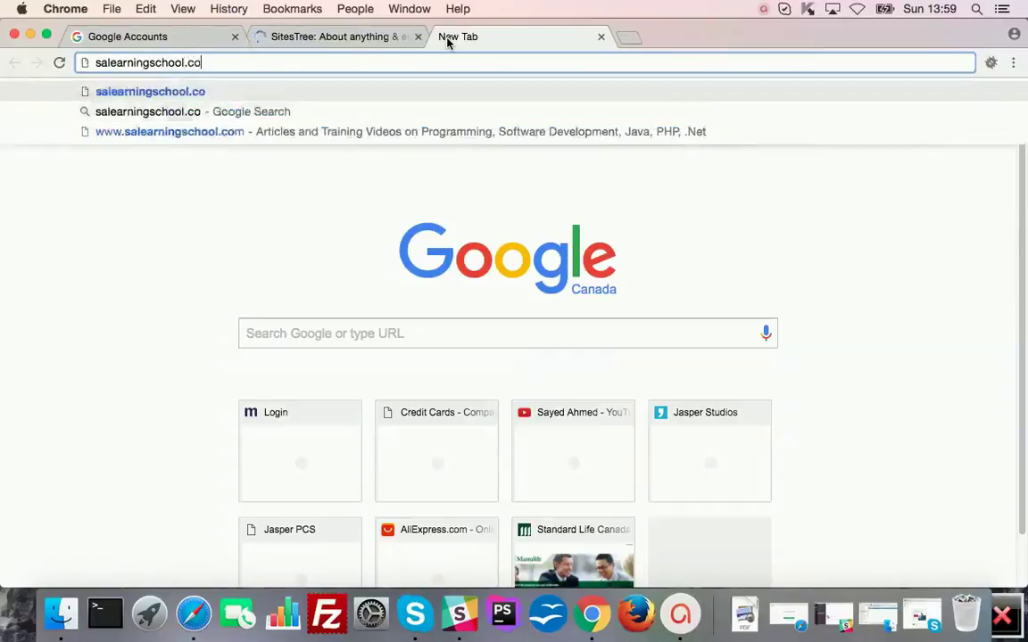
text(m)
key(Return)
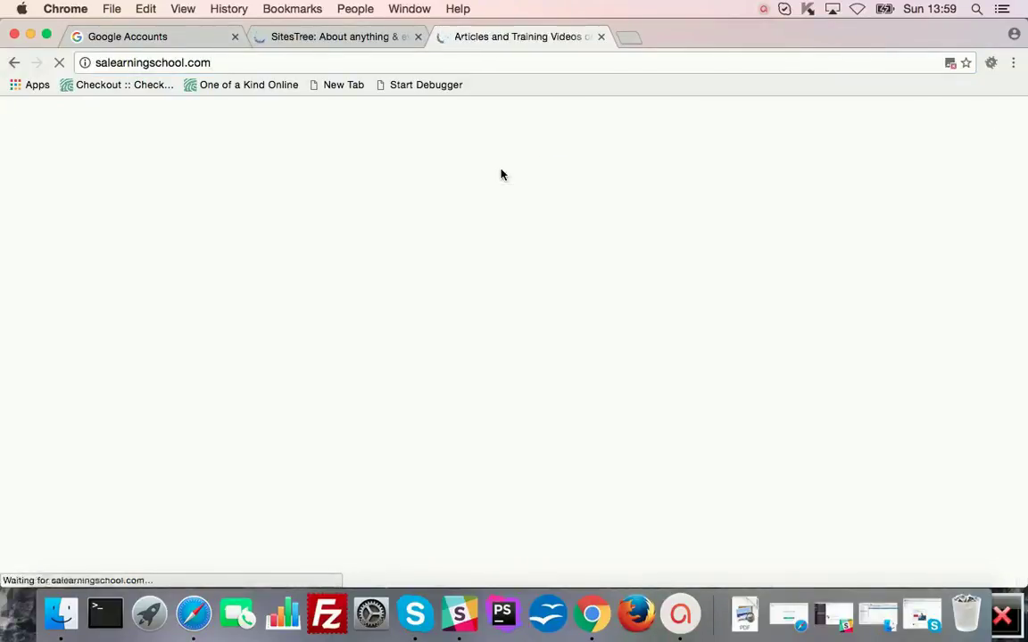
click(625, 39)
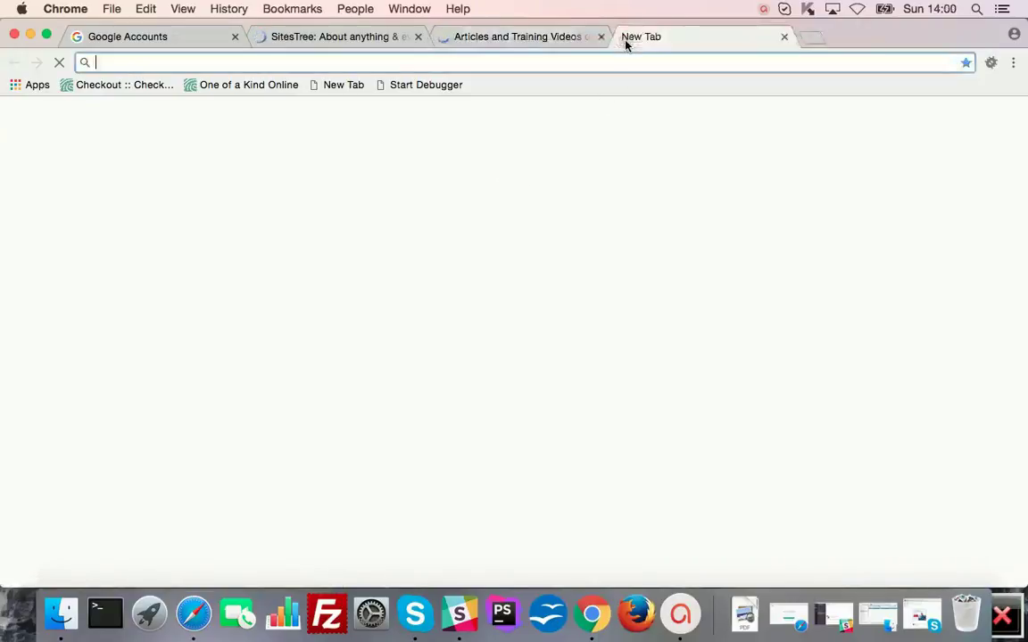
Load salehoo.com in the fourth tab and dismiss the sponsored overlay on SitesTree.
text(salearningschool.com)
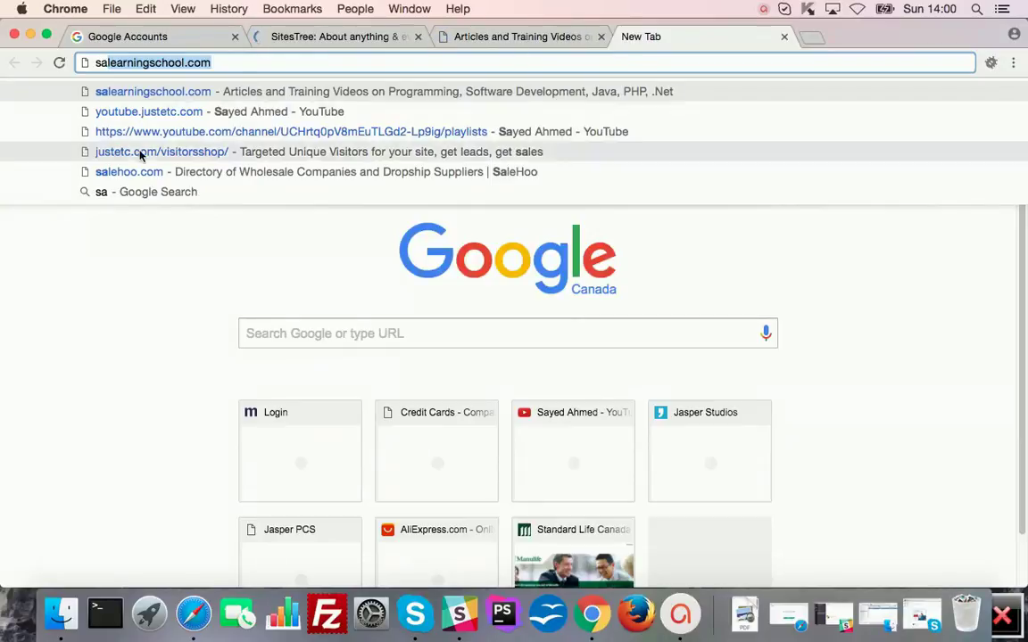
click(43, 172)
click(517, 36)
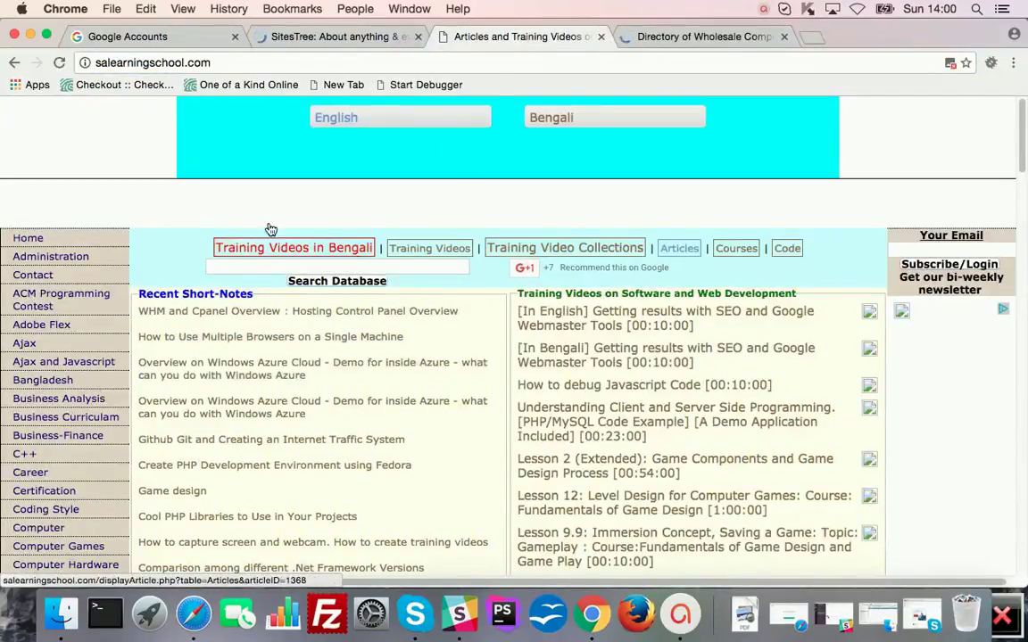
click(333, 35)
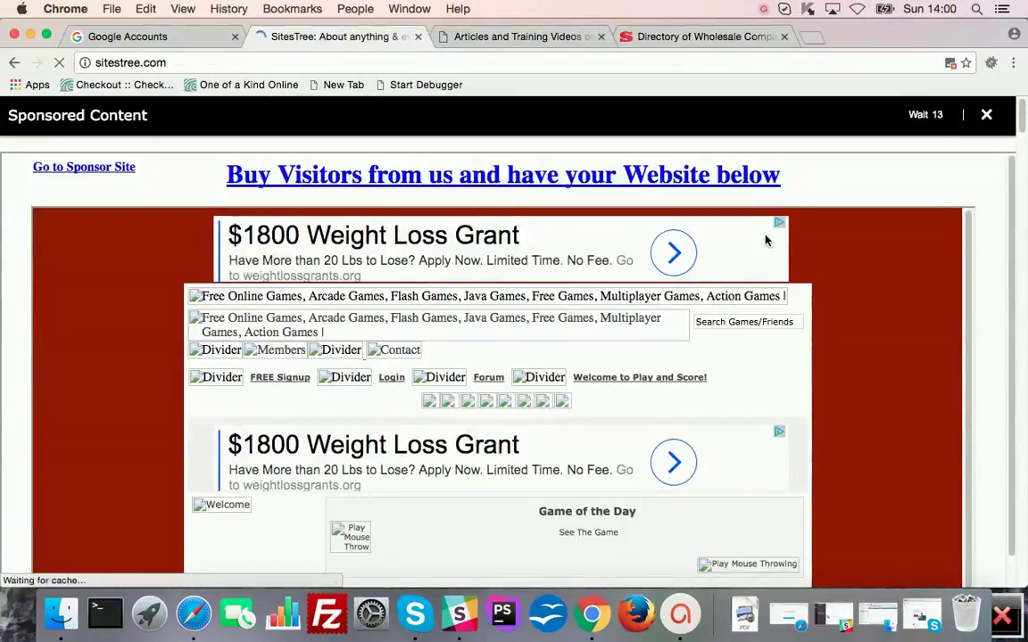
click(986, 115)
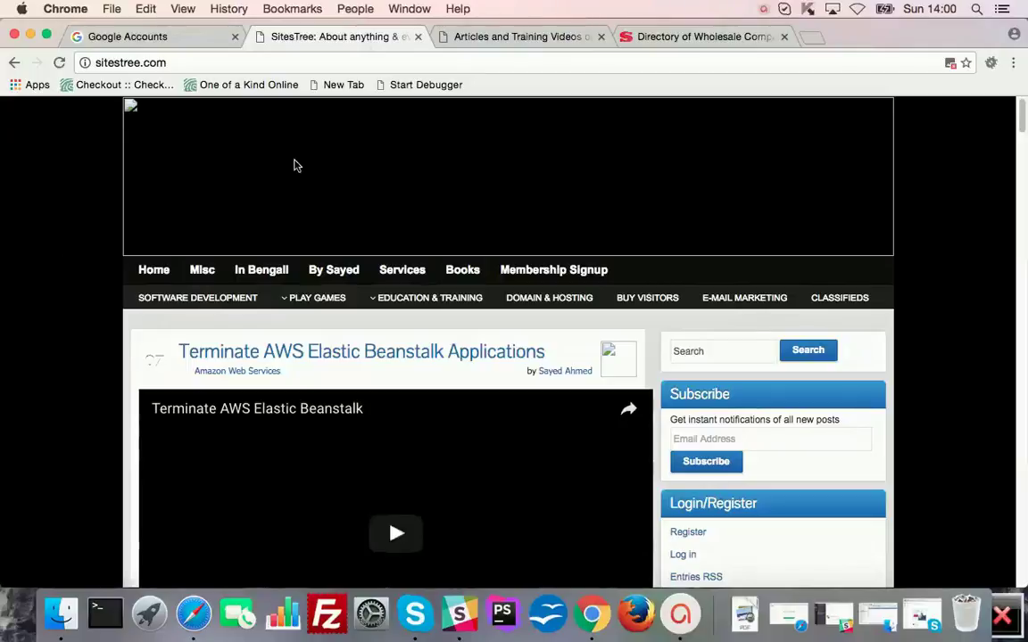
Replace the SaleHoo tab's address with booksarchieve.com.
click(714, 36)
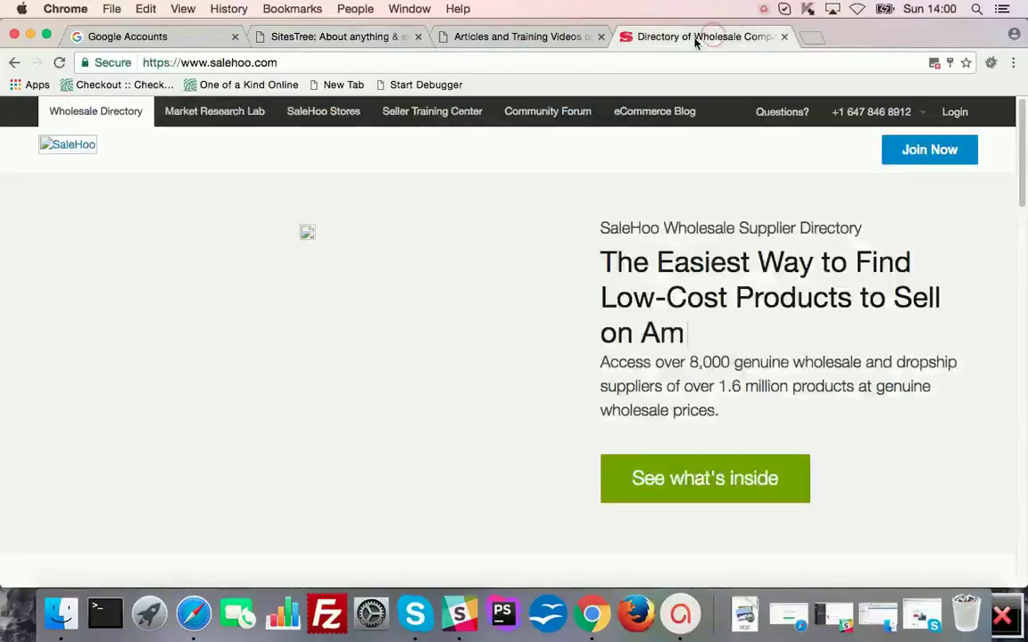
click(316, 62)
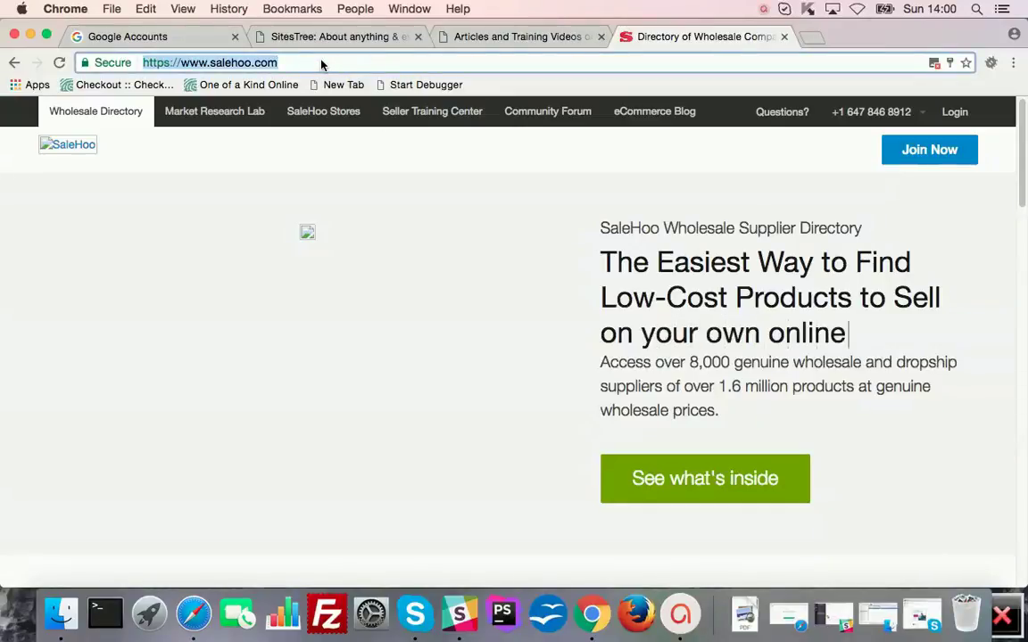
text(en)
key(BackSpace)
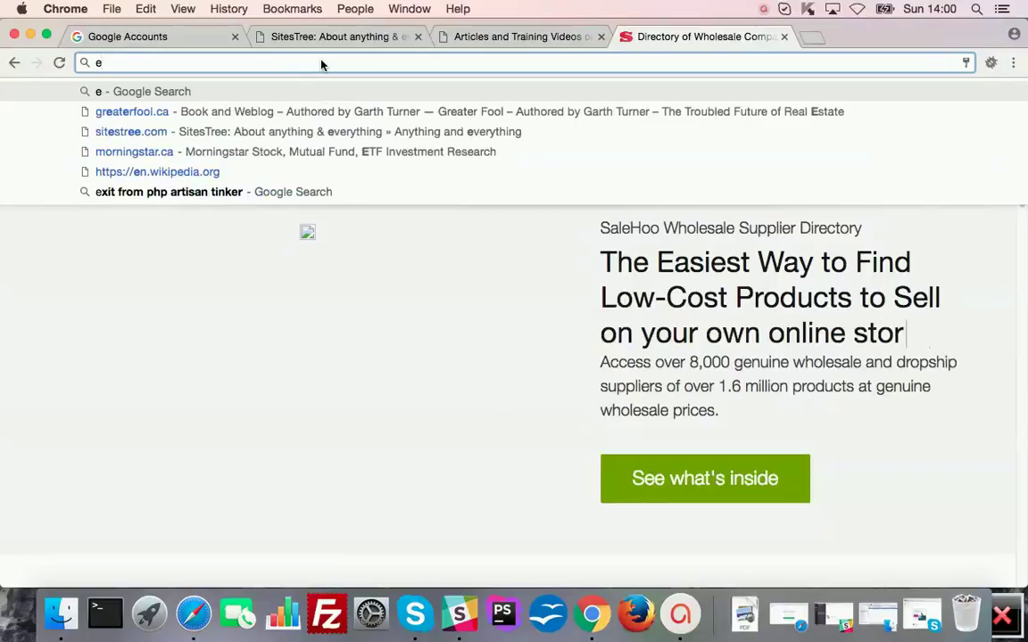
text(booksarchieve.com)
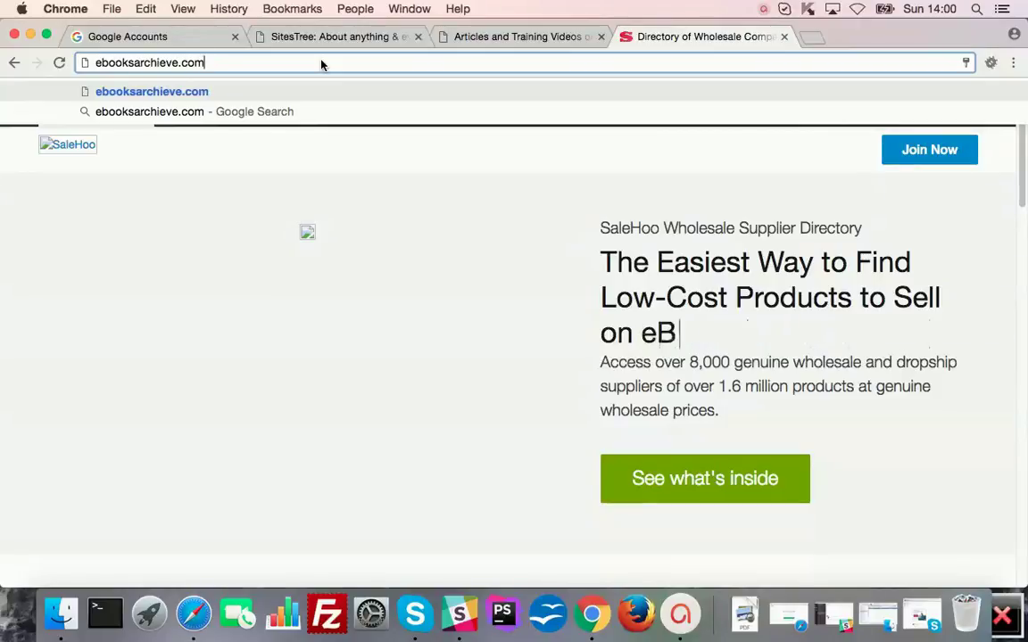
Always allow images on sitestree.com, then reload the SitesTree page.
click(279, 34)
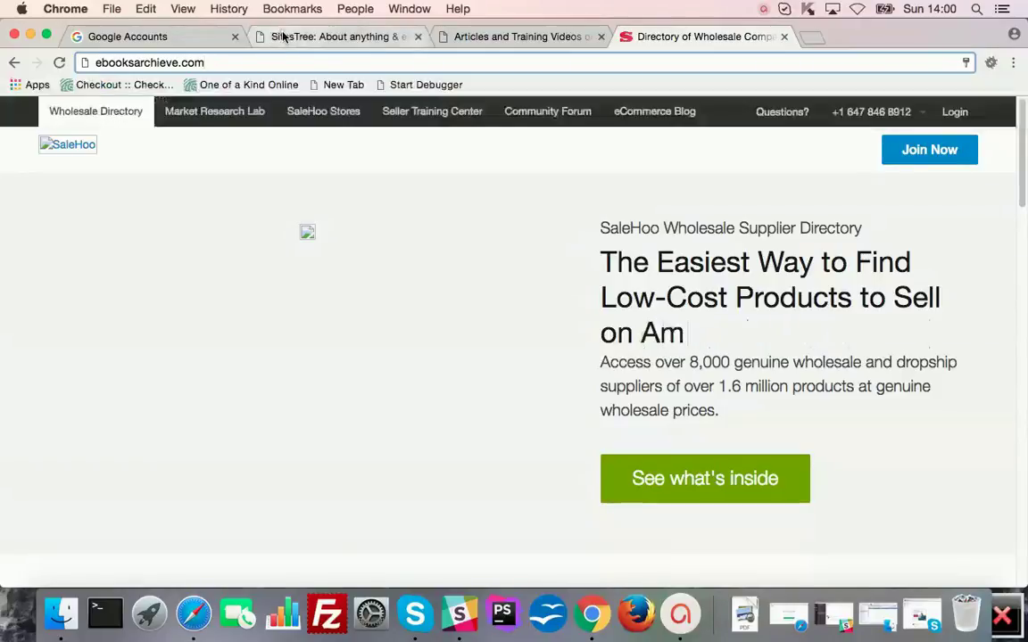
click(949, 62)
click(838, 106)
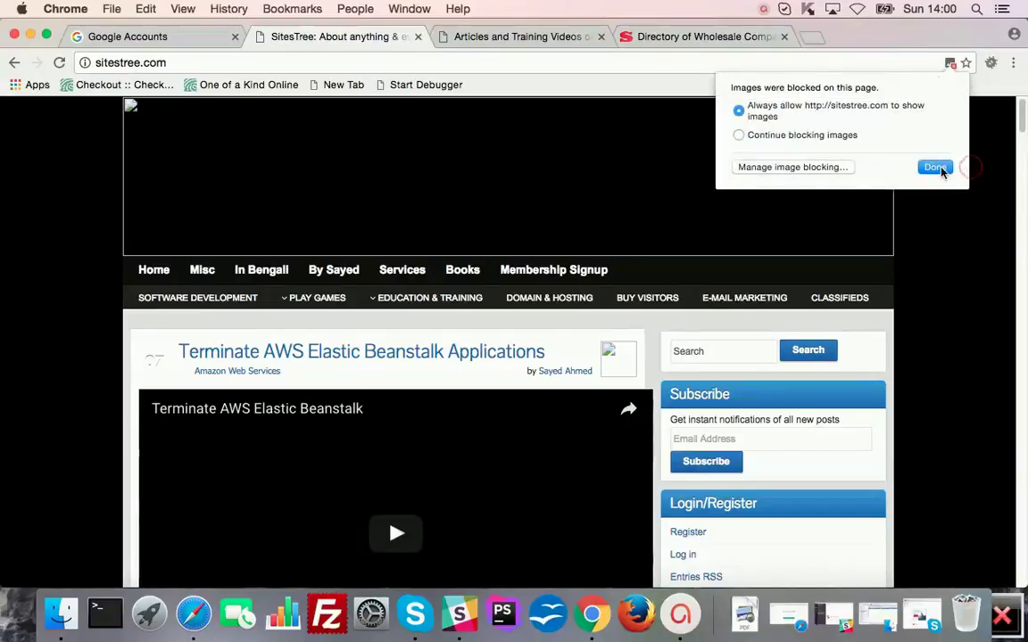
click(936, 166)
right_click(92, 301)
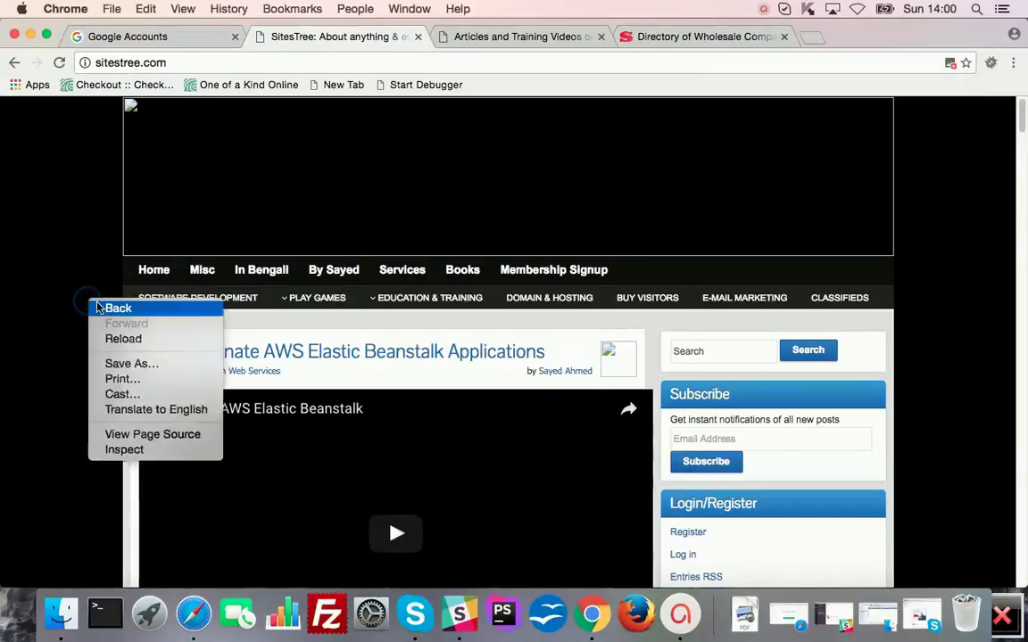
click(119, 337)
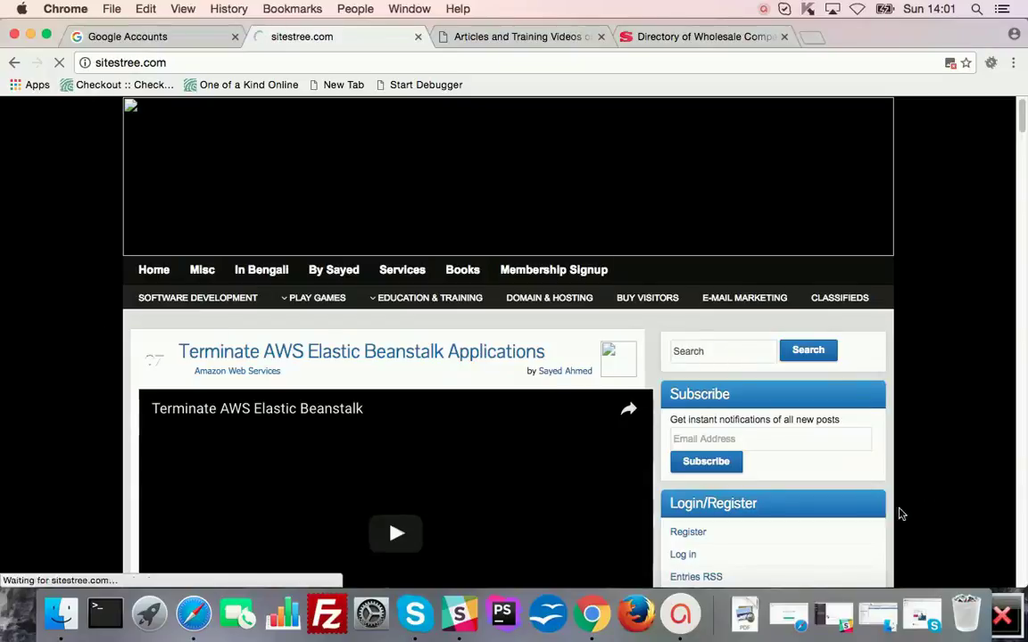
Return to Chrome from ActivePresenter and dismiss the sponsored-content overlay.
click(678, 615)
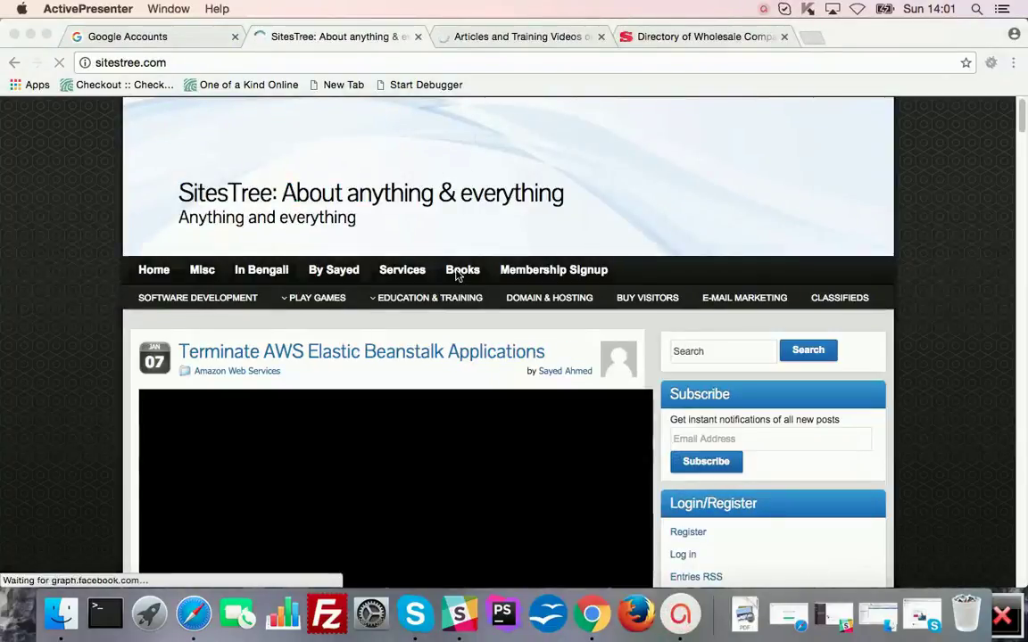
click(35, 264)
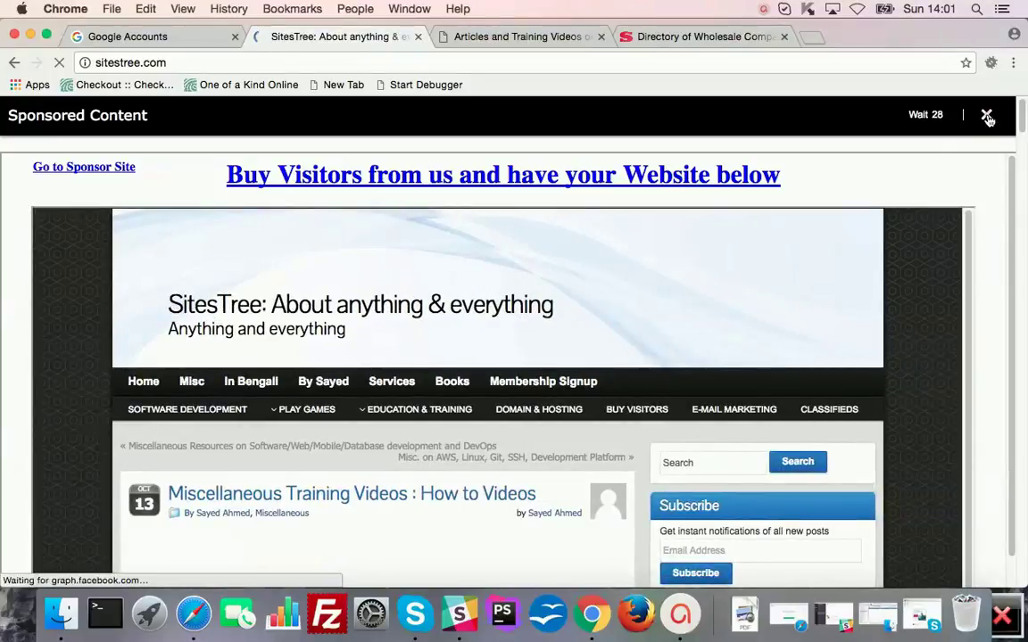
click(987, 119)
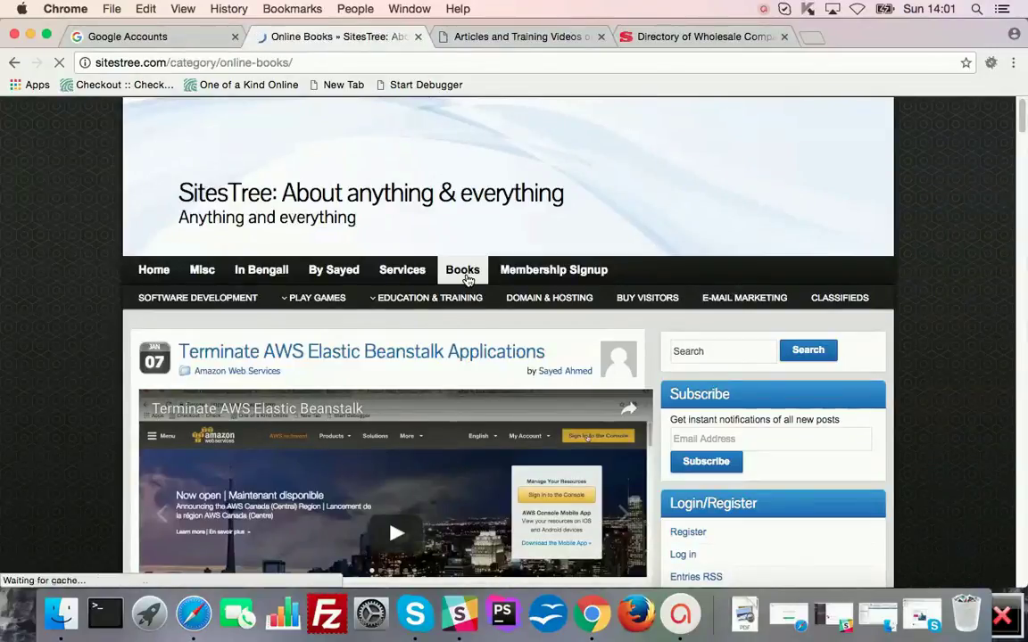
Close the wholesale directory tab.
click(488, 36)
click(660, 40)
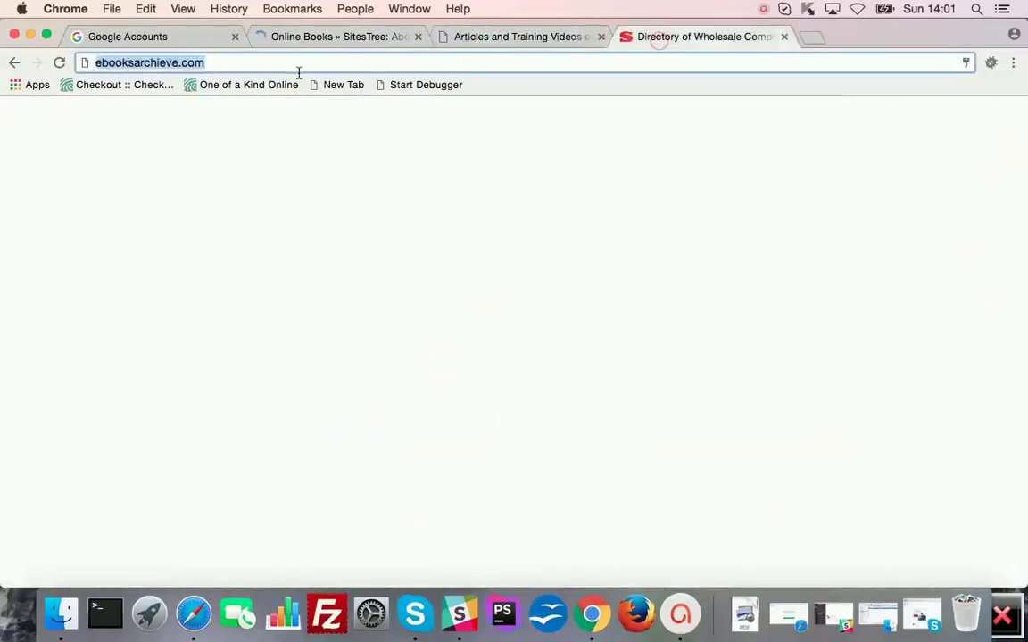
click(216, 62)
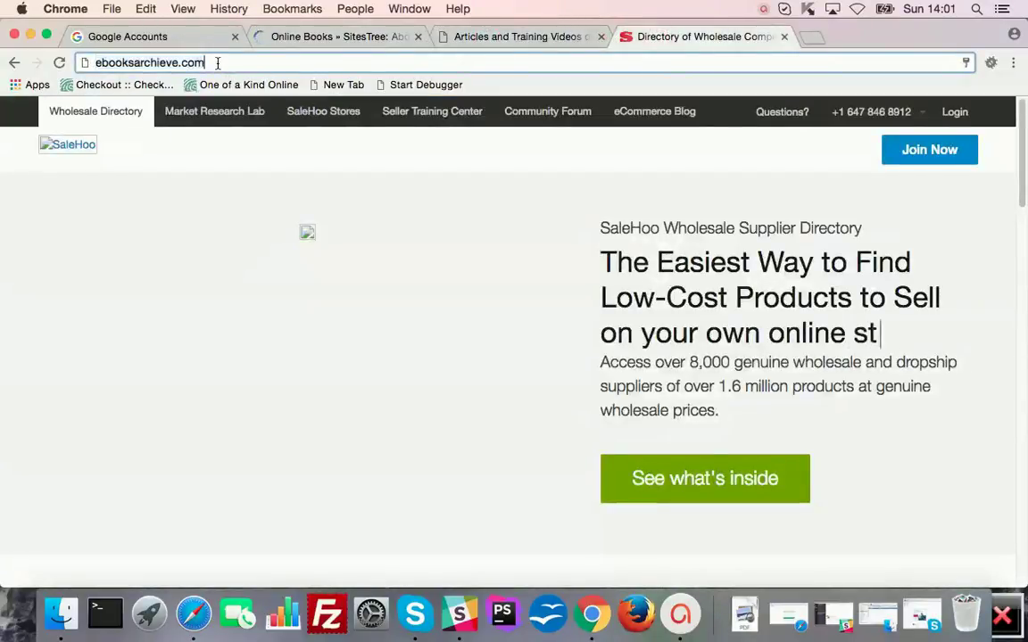
click(785, 38)
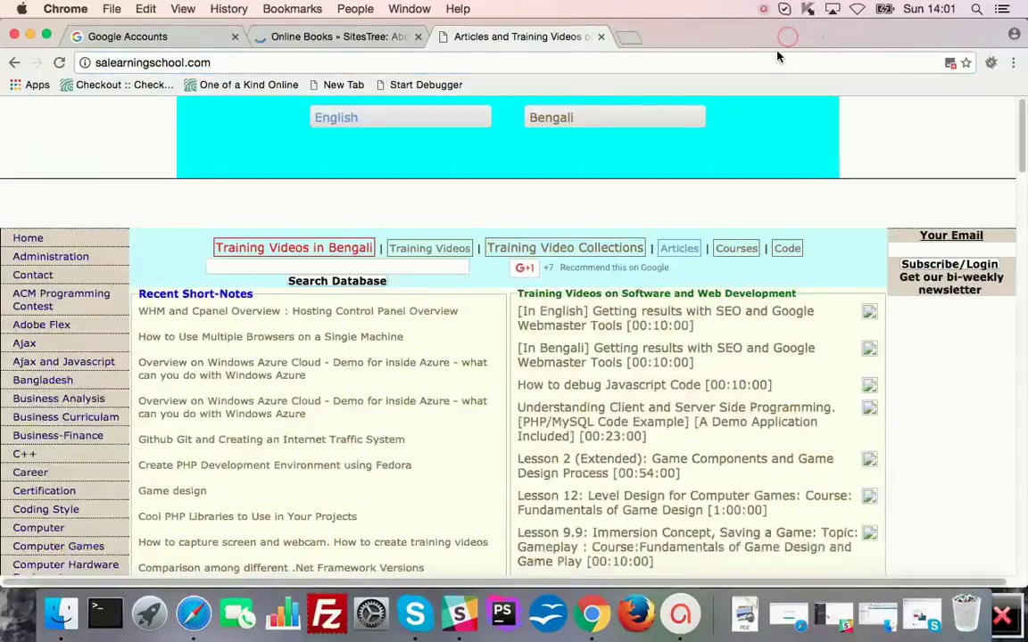
On the Online Books SitesTree tab, dismiss the sponsored overlay and scroll down the posts.
click(345, 41)
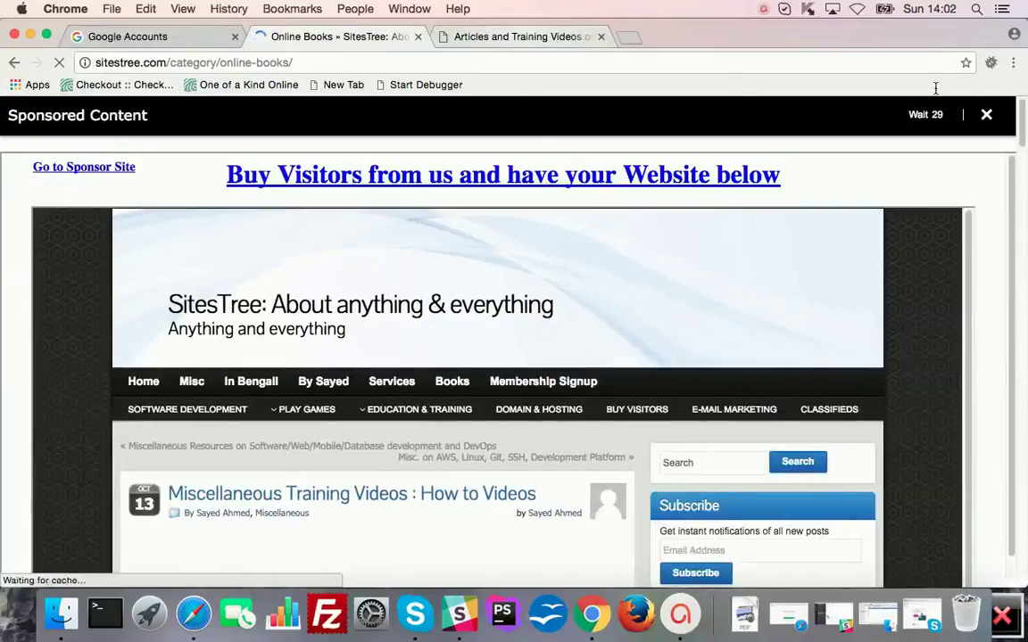
click(987, 118)
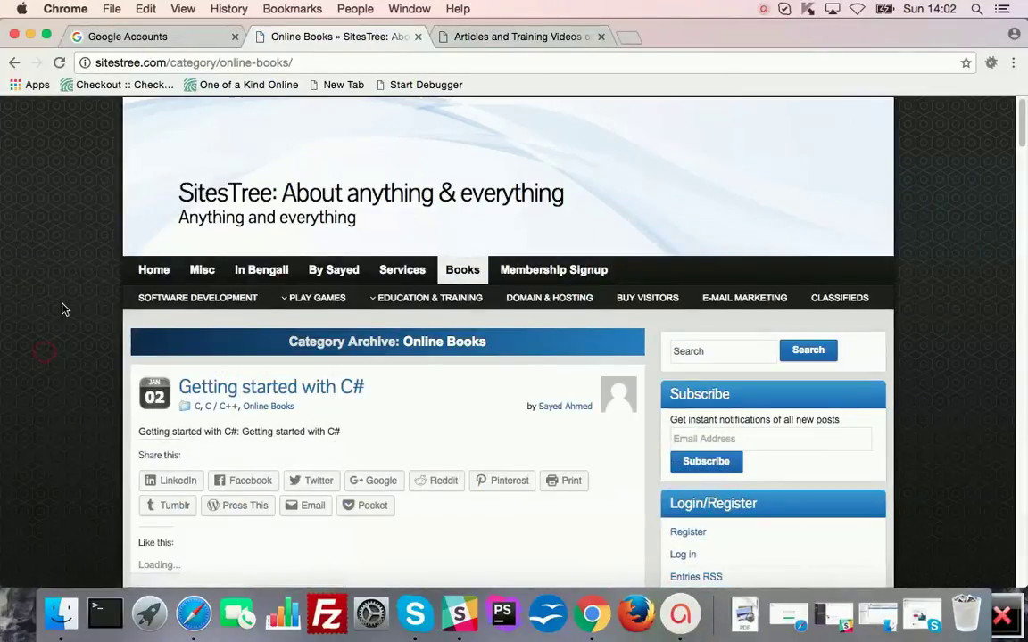
scroll(457, 218, down, 10)
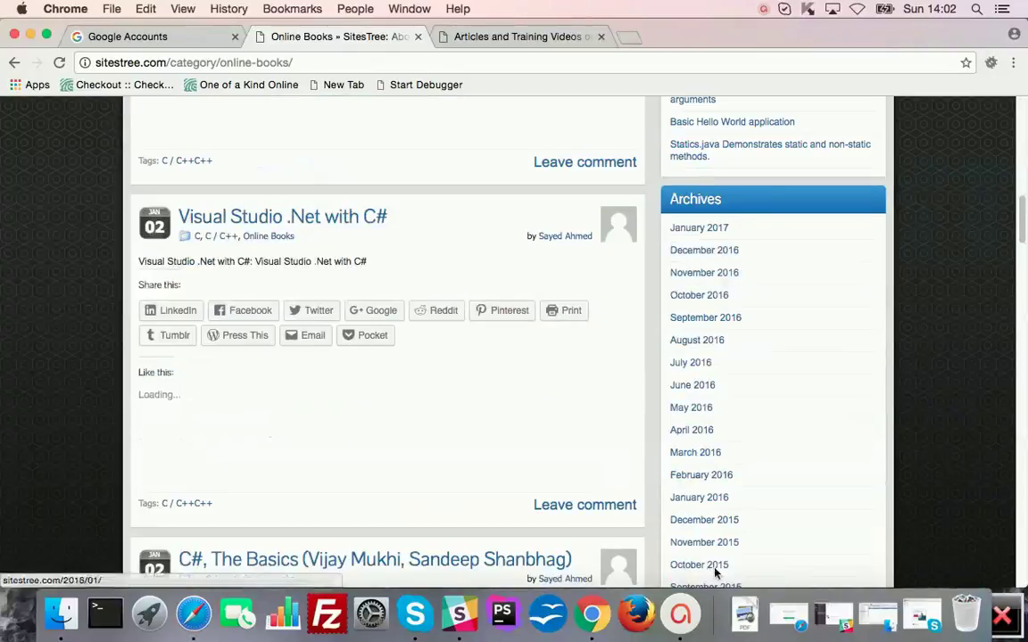
click(1010, 607)
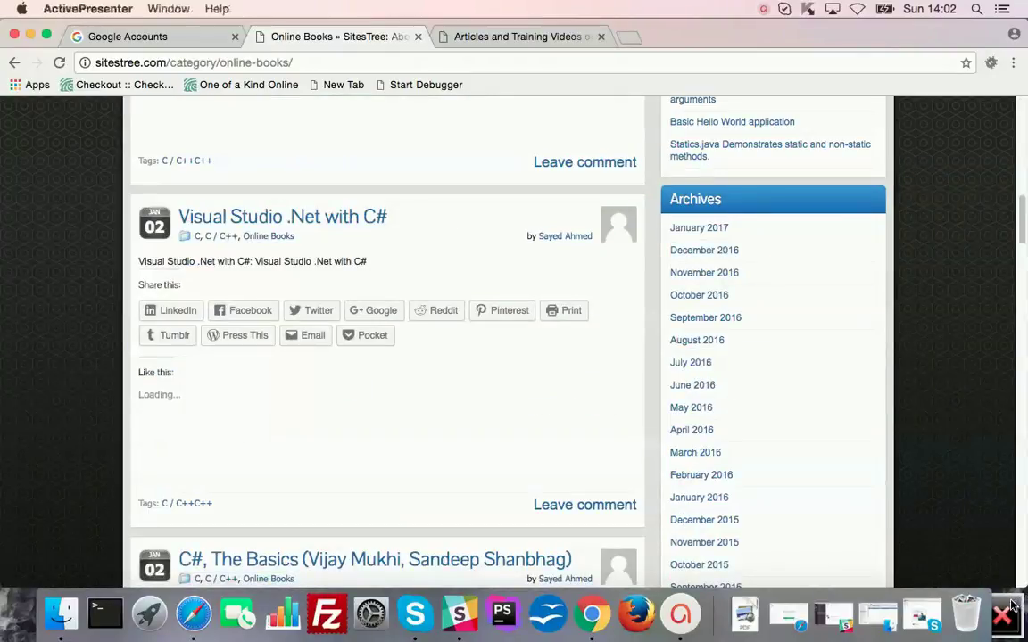
Minimise and restore Chrome, then scroll the SitesTree author profile down to the biography.
click(30, 35)
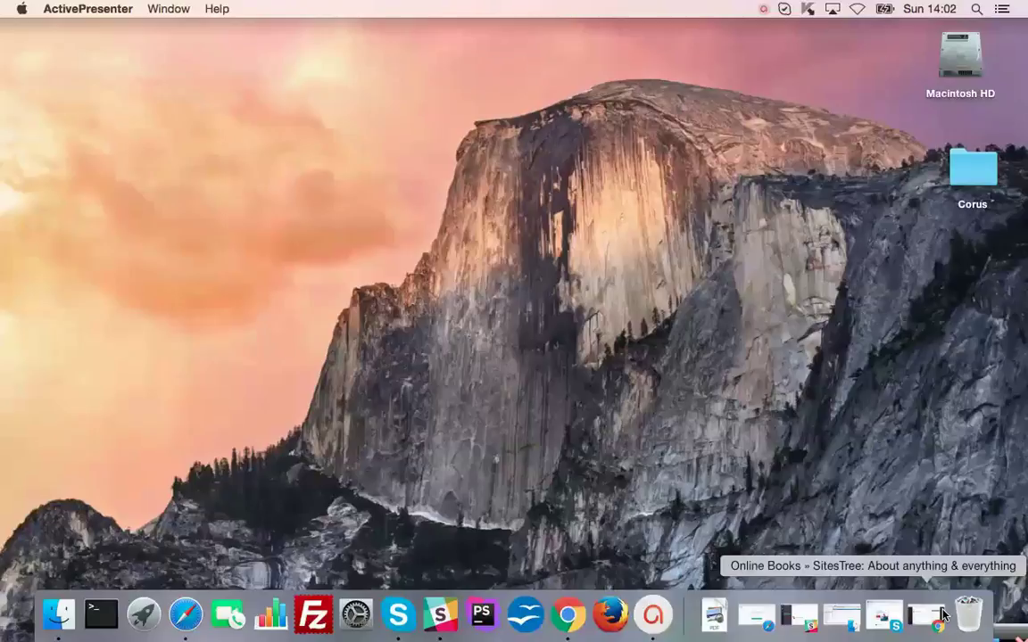
mouse_move(1008, 635)
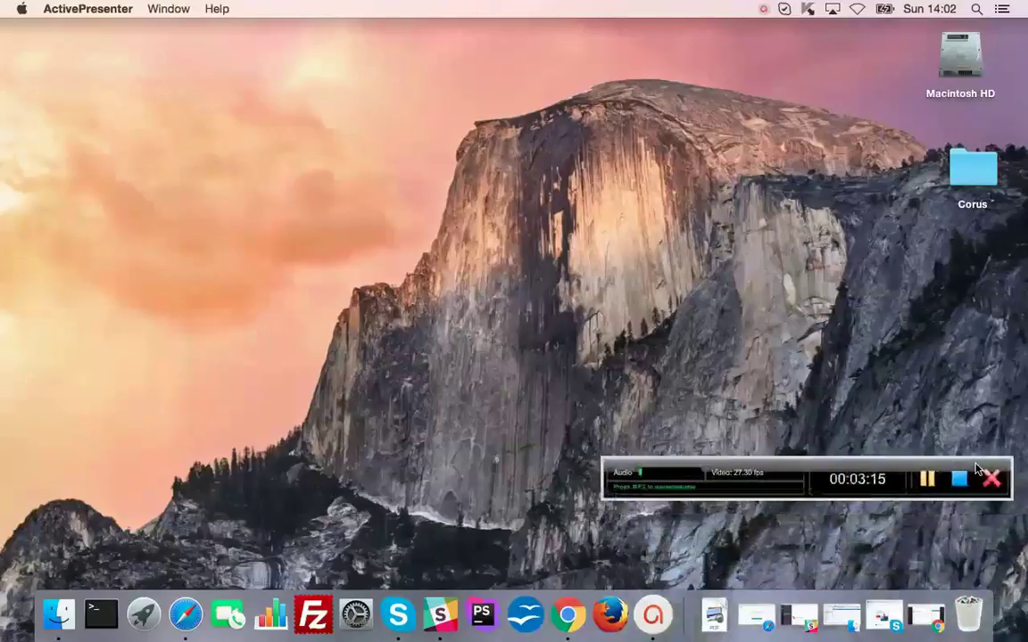
click(929, 496)
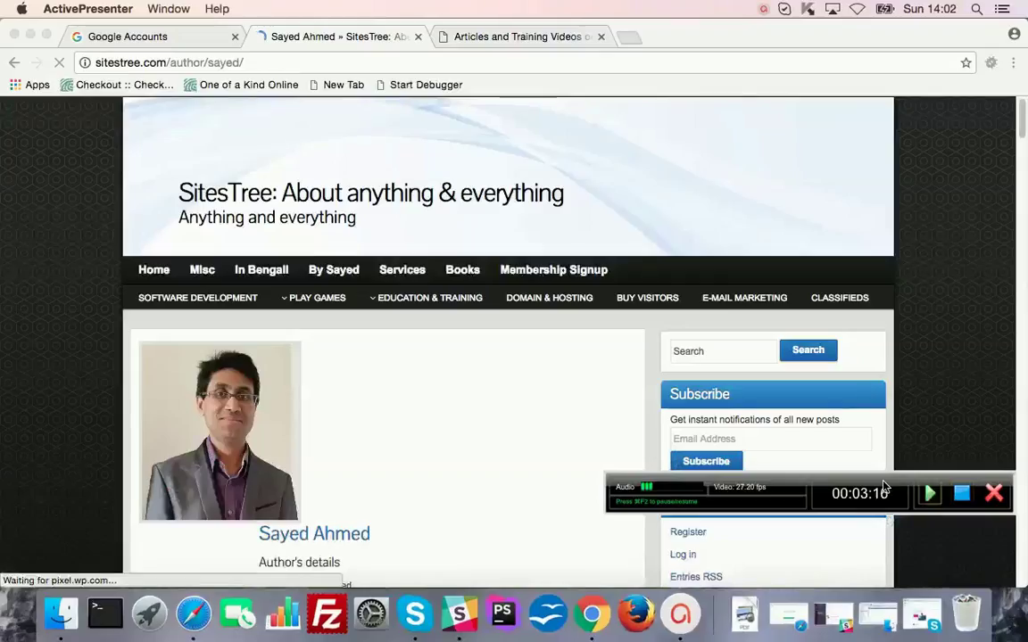
click(83, 345)
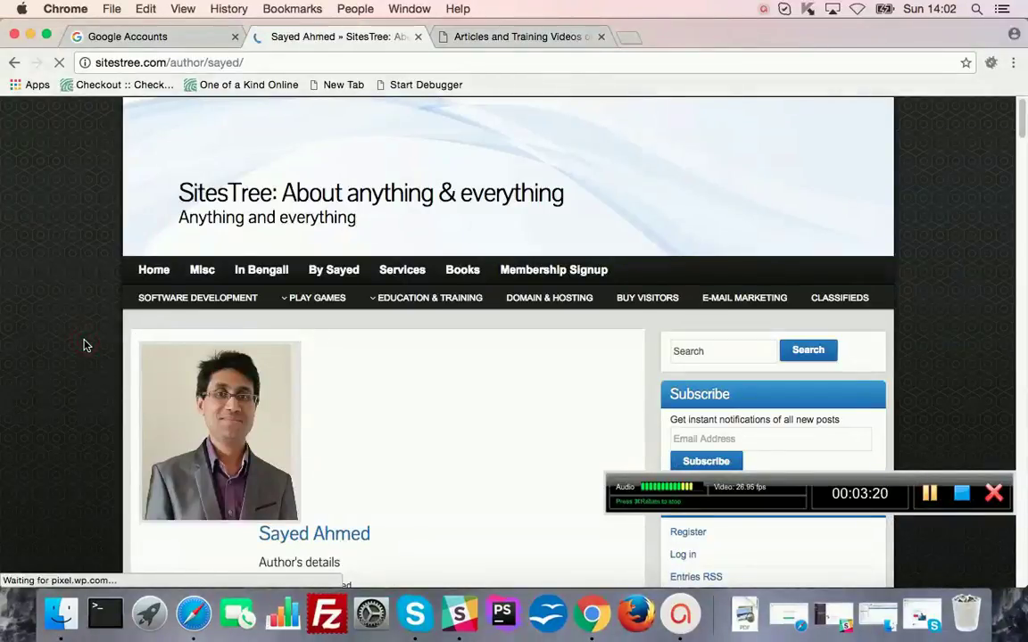
scroll(84, 344, down, 3)
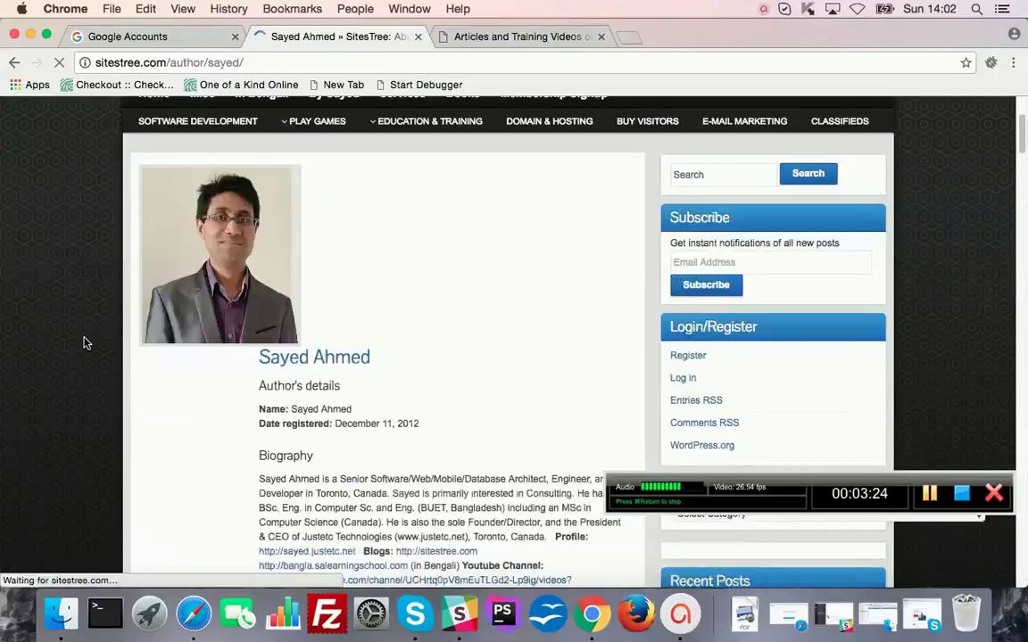
scroll(81, 337, down, 10)
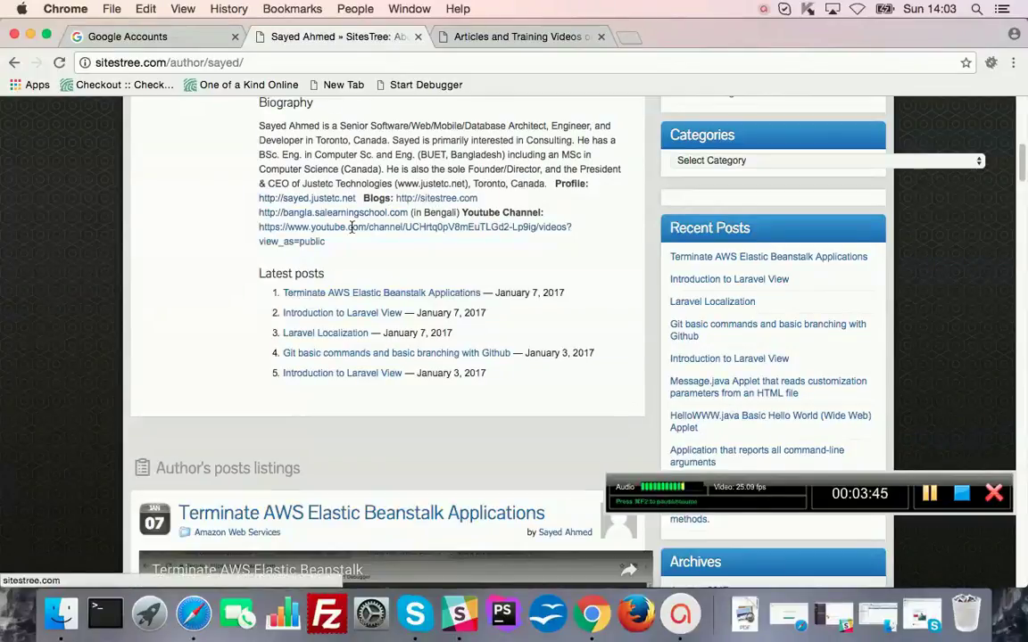
Load the YouTube channel's playlists page from the 'youtube.c' autocompletion in a new tab.
click(630, 38)
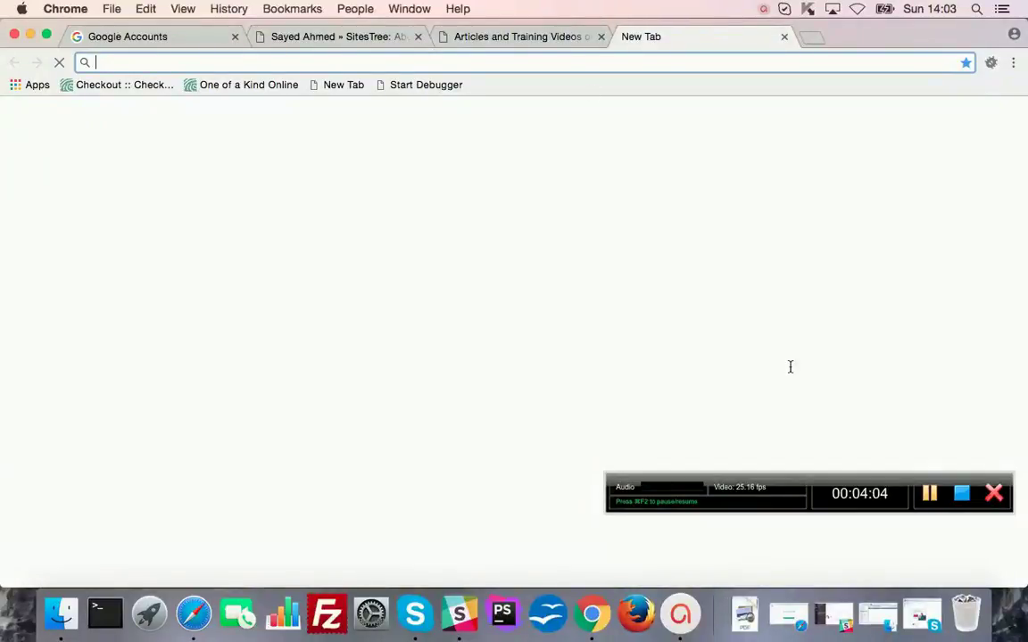
text(youtube.com/channel/UCHrtq0pV8mEuTLGd2-Lp9ig/playlists)
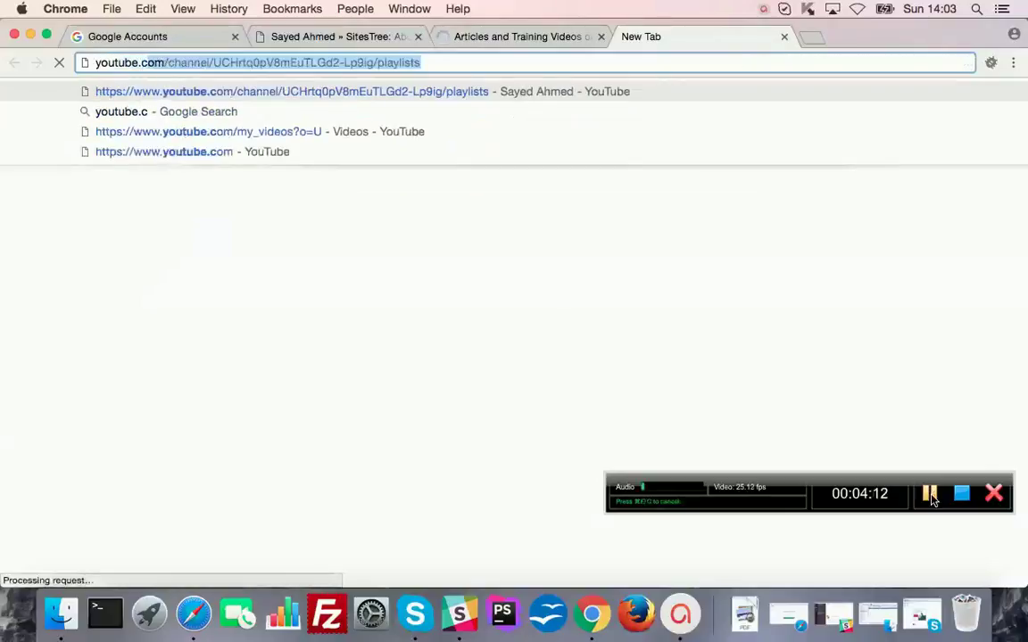
key(Right)
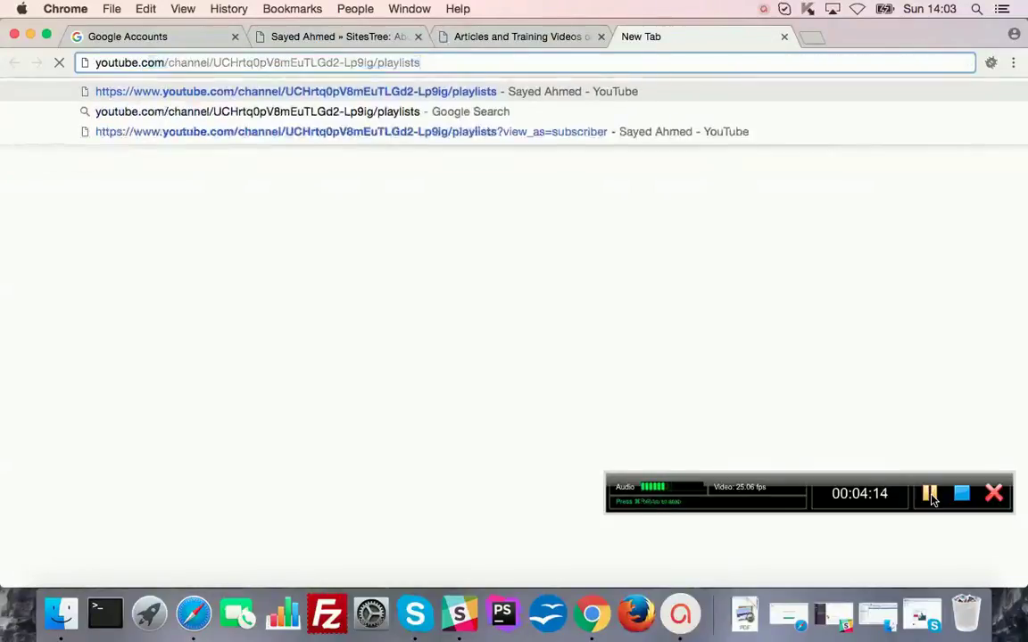
key(Return)
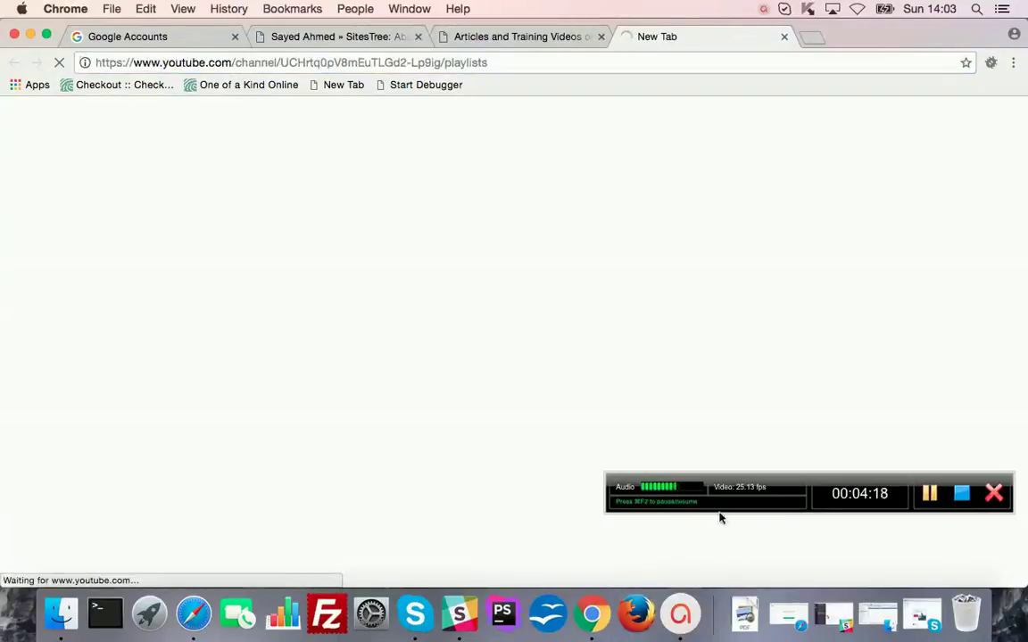
click(399, 63)
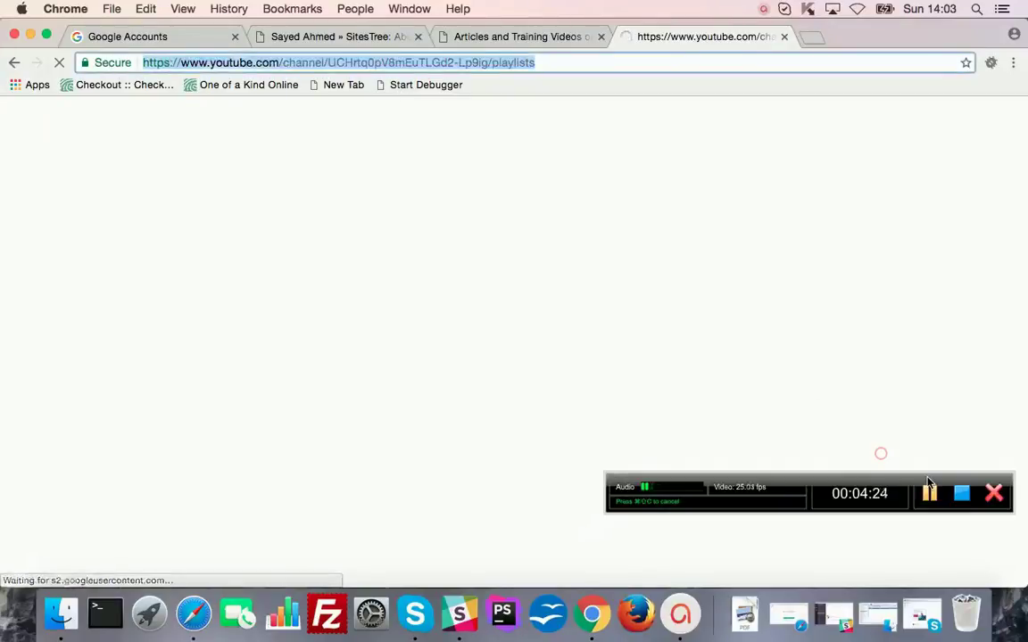
key(super+alt+p)
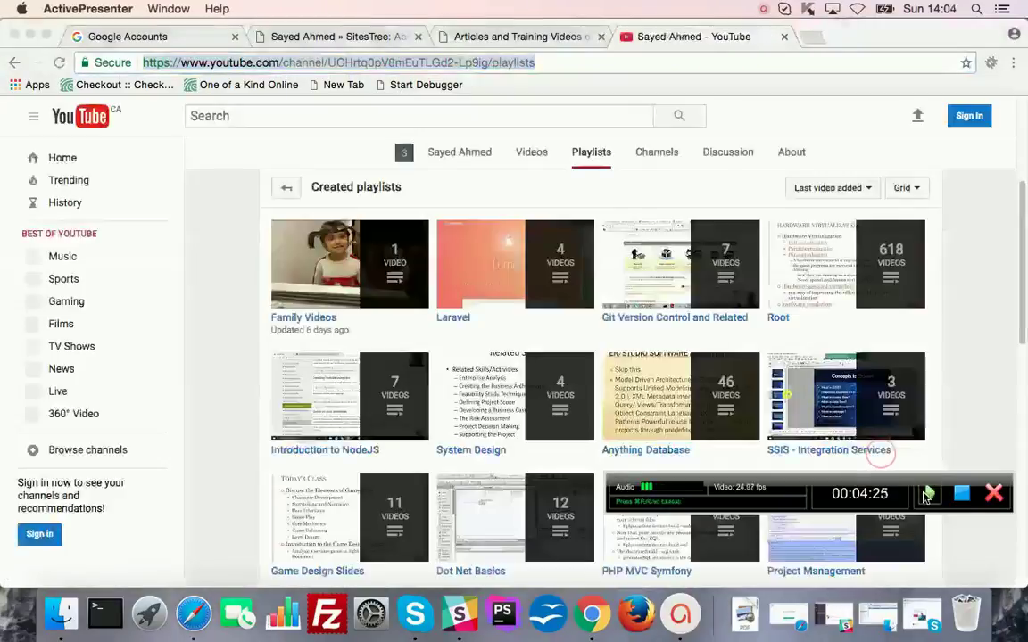
key(super+alt+p)
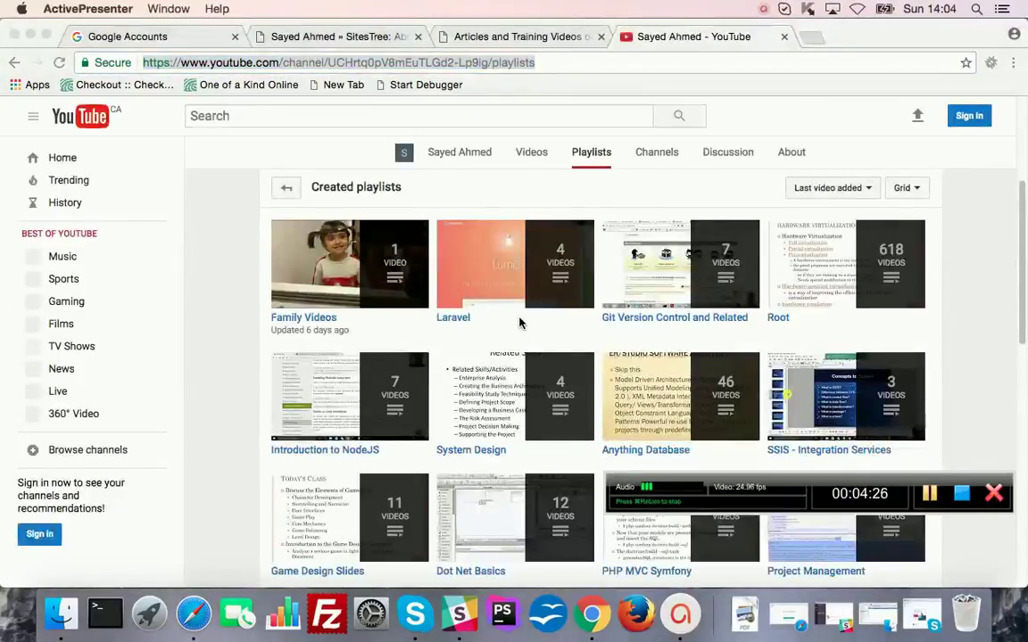
click(931, 495)
Move from the YouTube playlists to phpMyAdmin's justexom_knowledgebase table list.
click(931, 495)
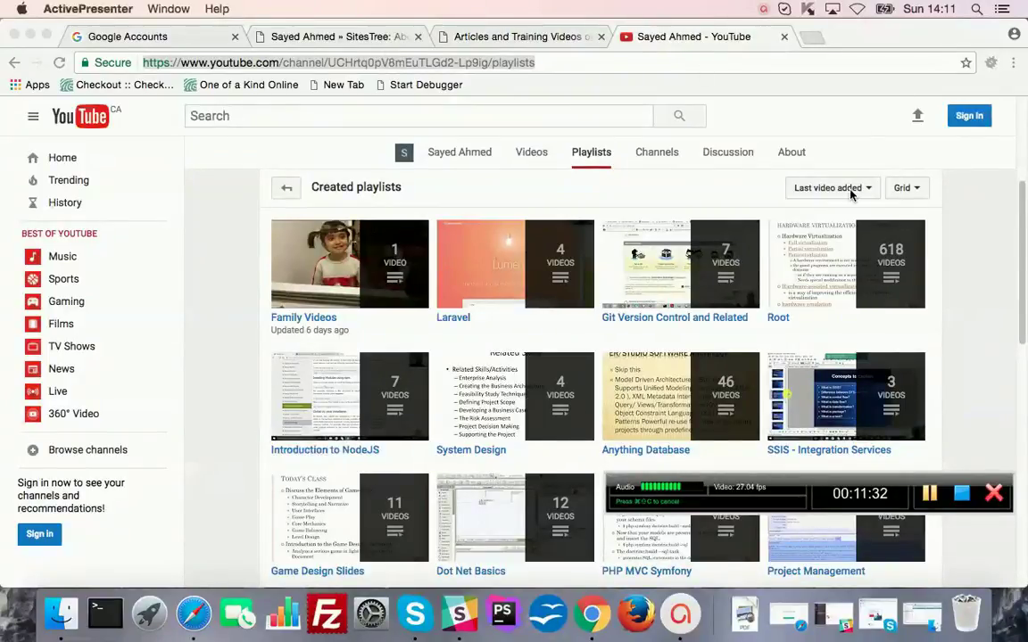
click(928, 496)
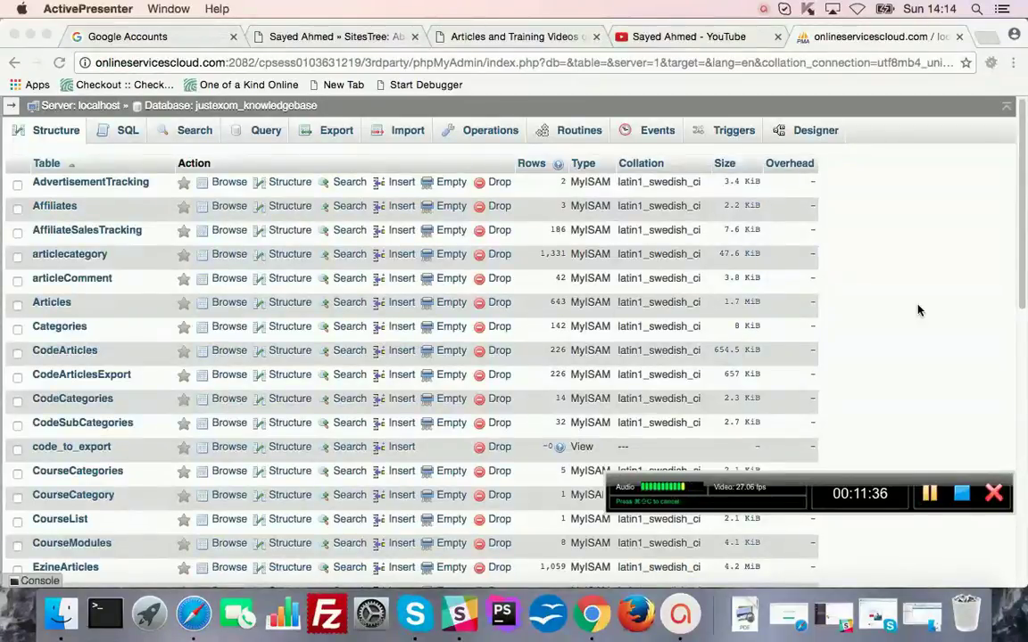
Browse the Articles table, showing rows 0–24 of its 643 records.
click(919, 310)
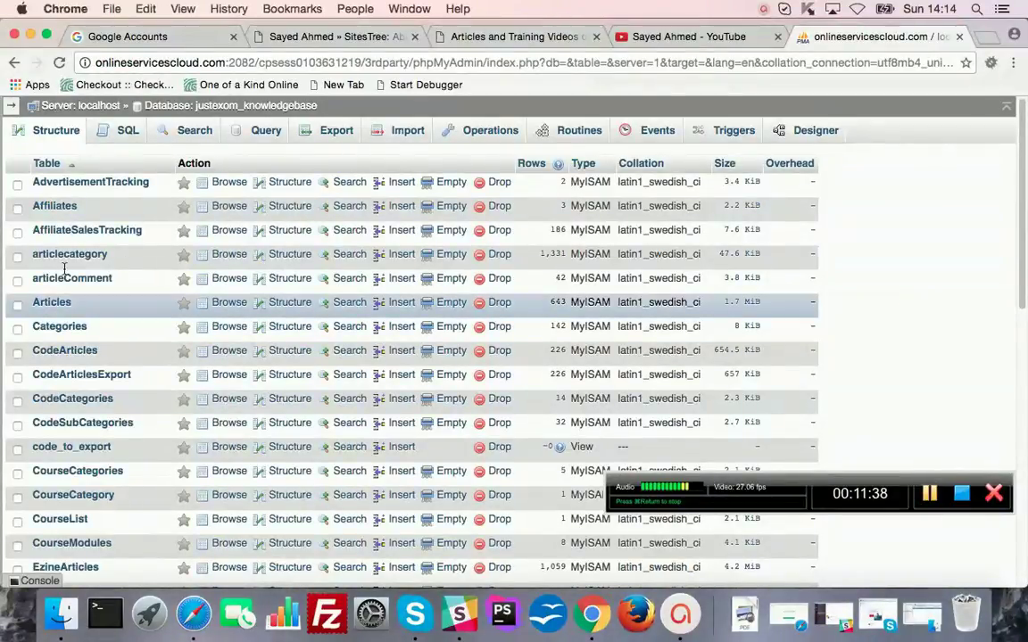
click(230, 302)
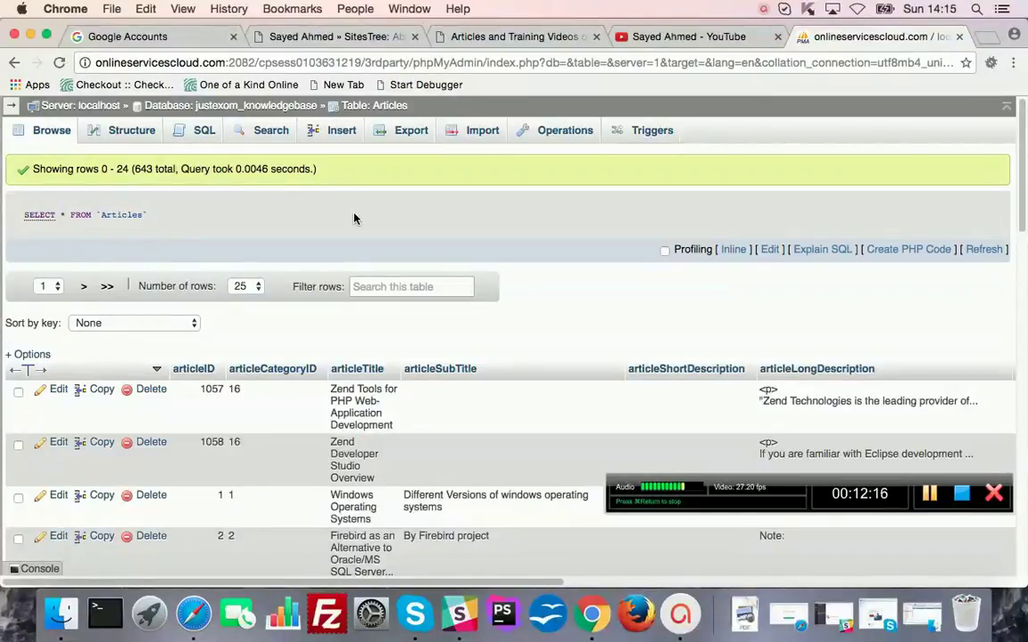
Export the Articles table as 'CSV for MS Excel' using the Custom export method.
click(412, 131)
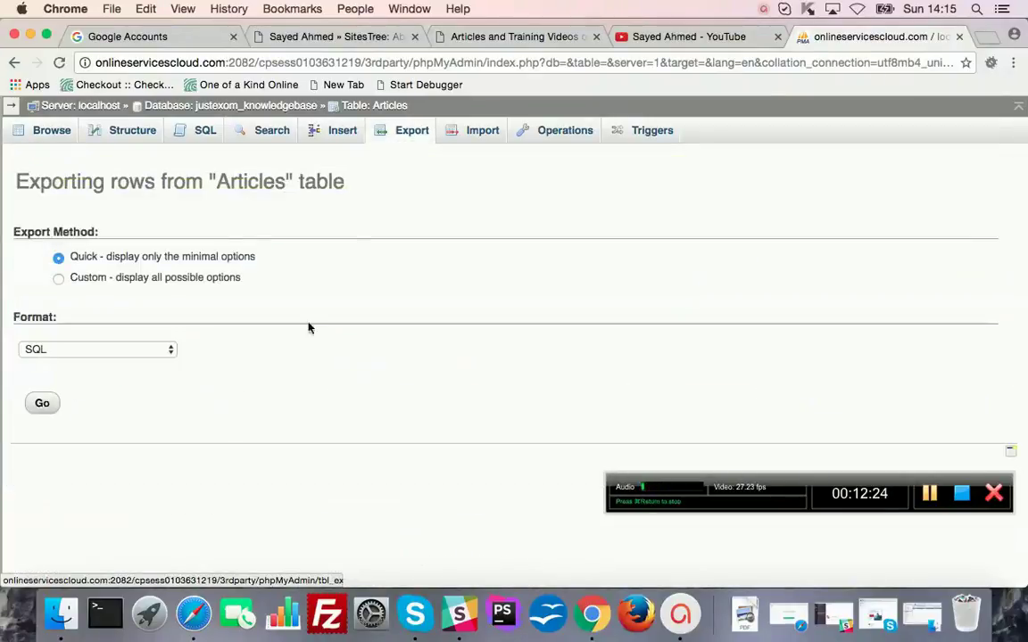
click(74, 352)
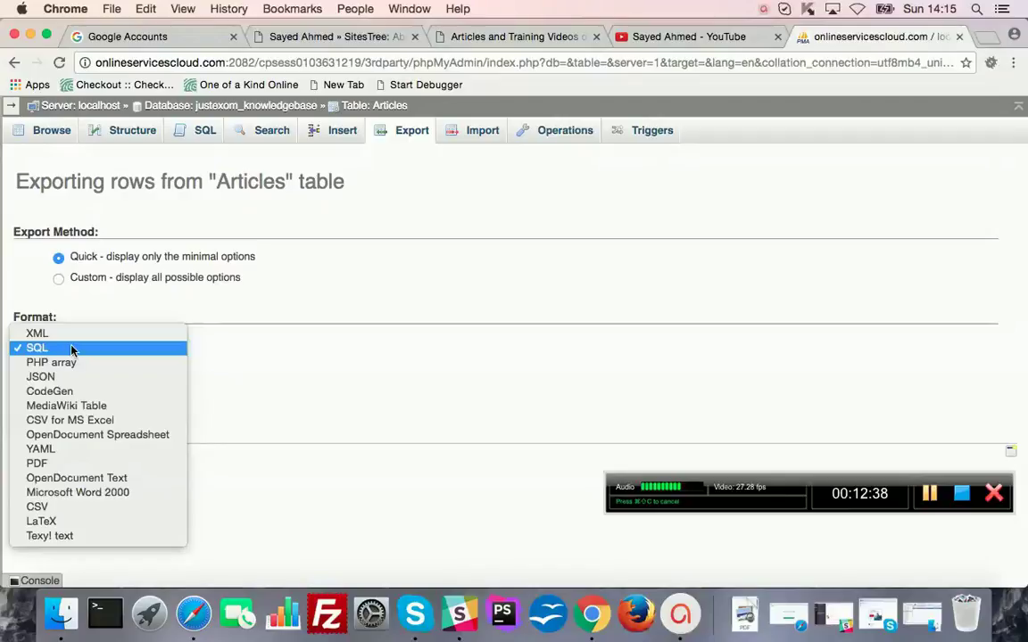
click(43, 420)
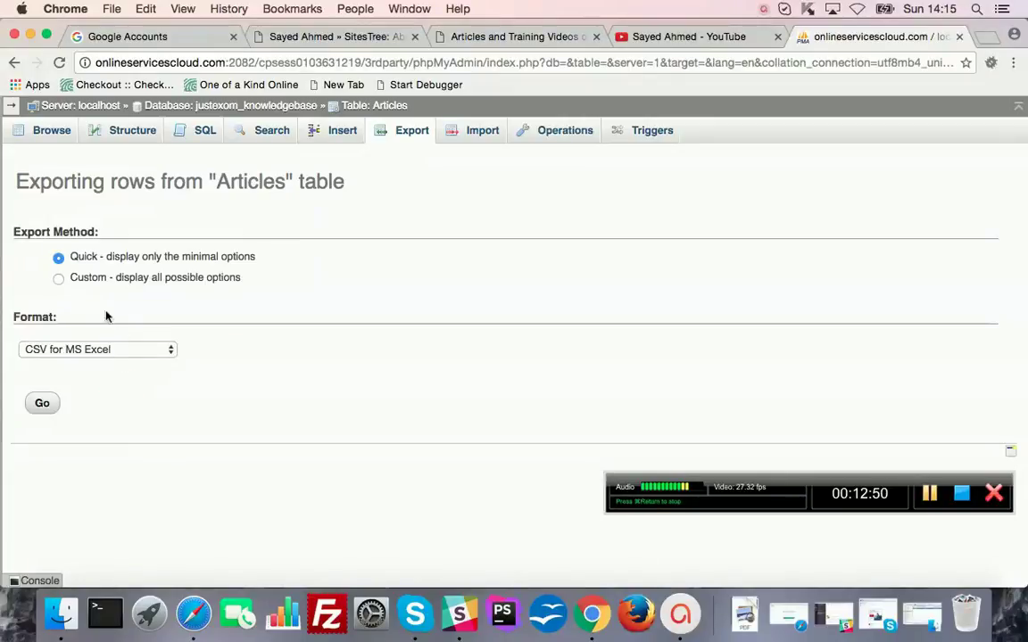
click(90, 284)
Turn on 'Put columns names in the first row' for the Articles CSV export.
scroll(52, 362, down, 10)
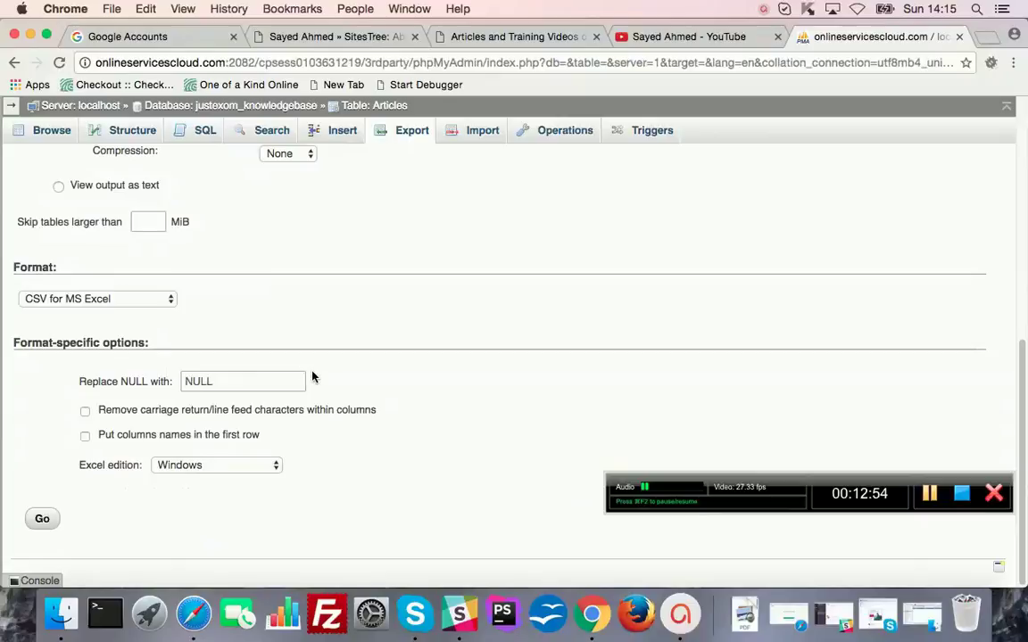
click(83, 437)
scroll(238, 411, up, 10)
scroll(239, 406, down, 3)
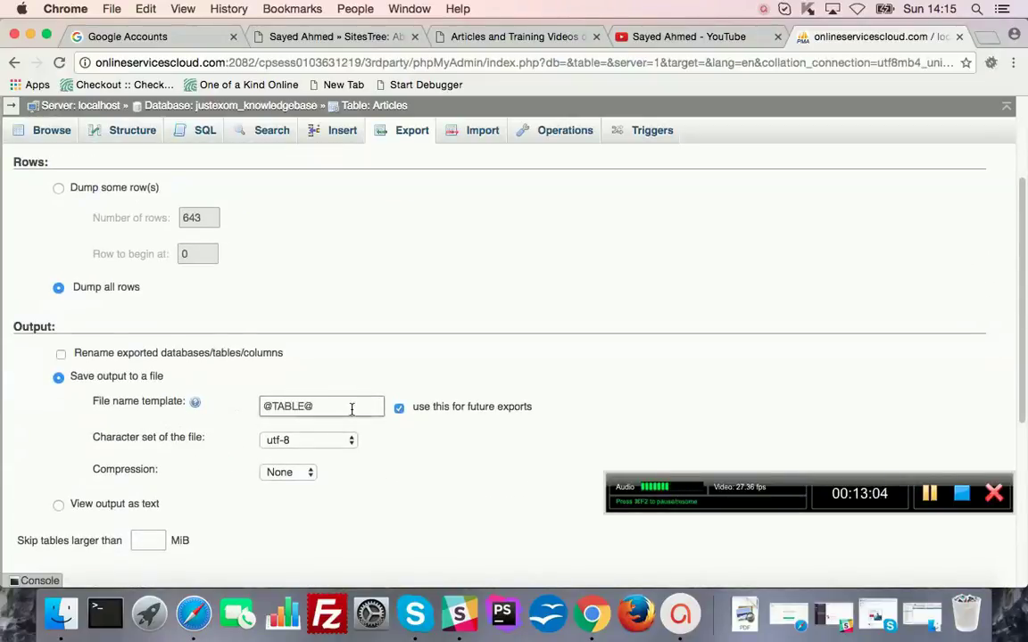
scroll(236, 430, down, 5)
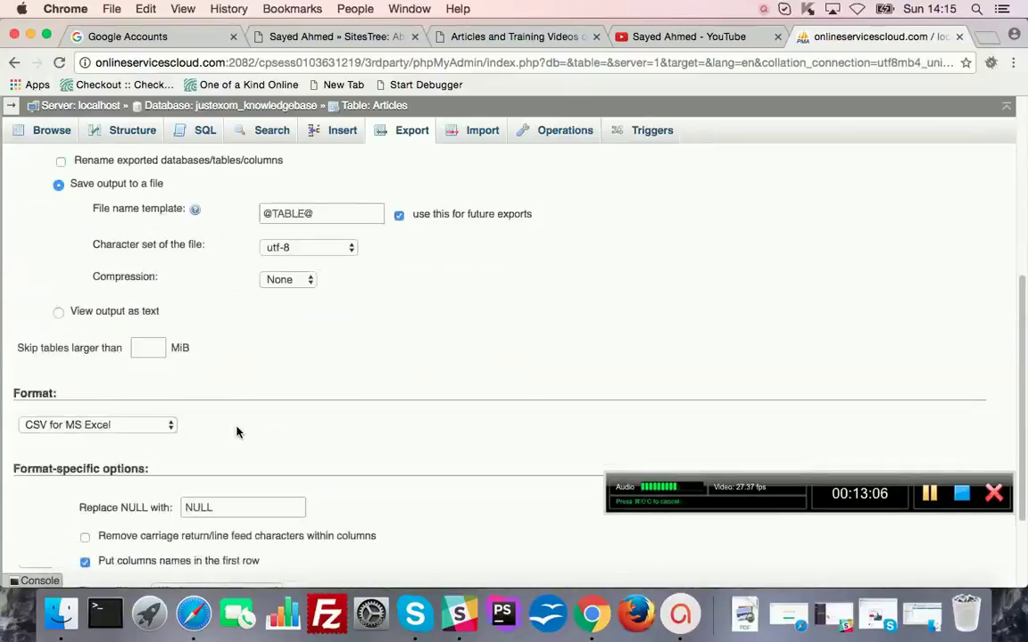
scroll(196, 426, down, 3)
scroll(443, 413, up, 10)
scroll(439, 414, down, 2)
scroll(439, 415, down, 5)
scroll(438, 416, down, 5)
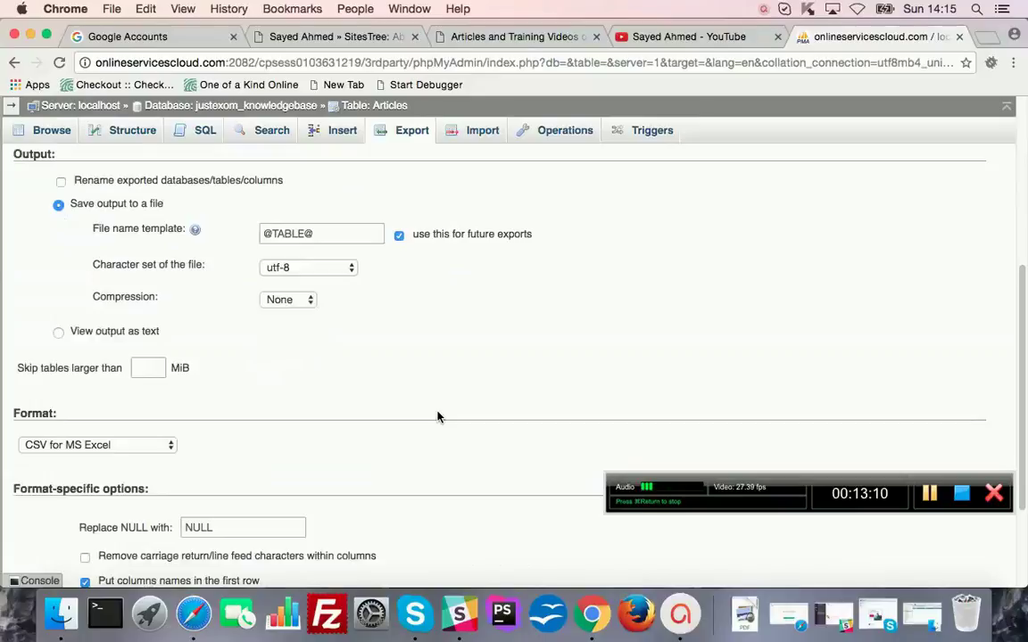
scroll(437, 416, up, 10)
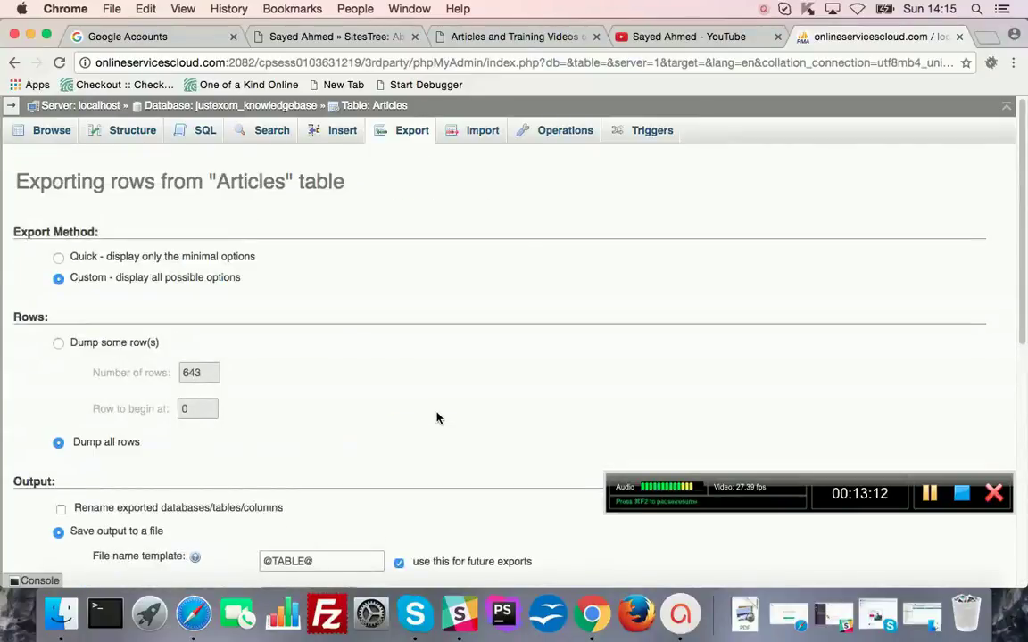
scroll(437, 418, down, 5)
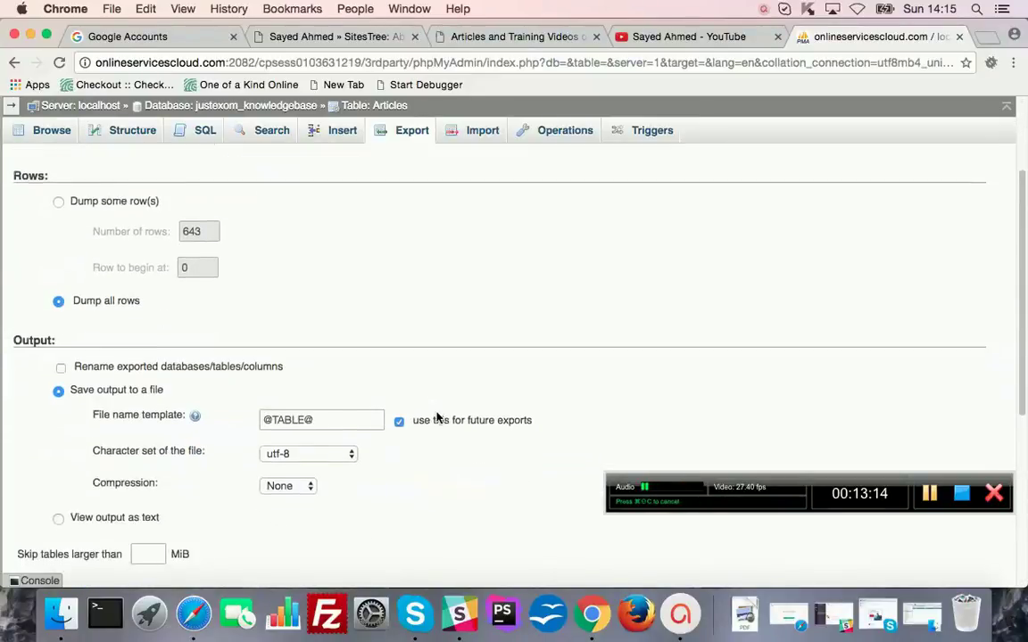
scroll(436, 417, down, 4)
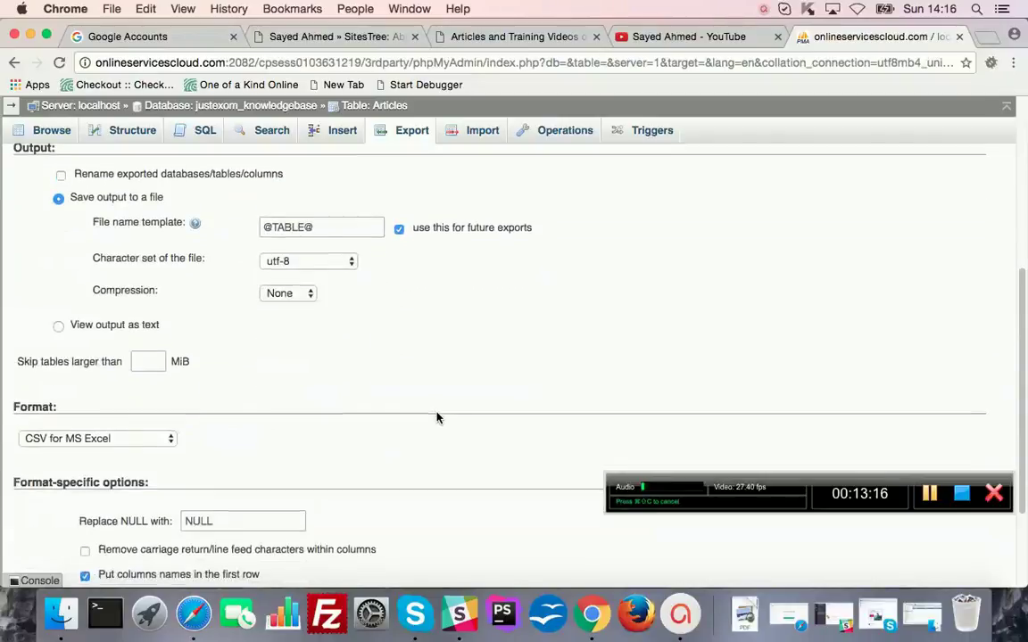
scroll(436, 418, down, 2)
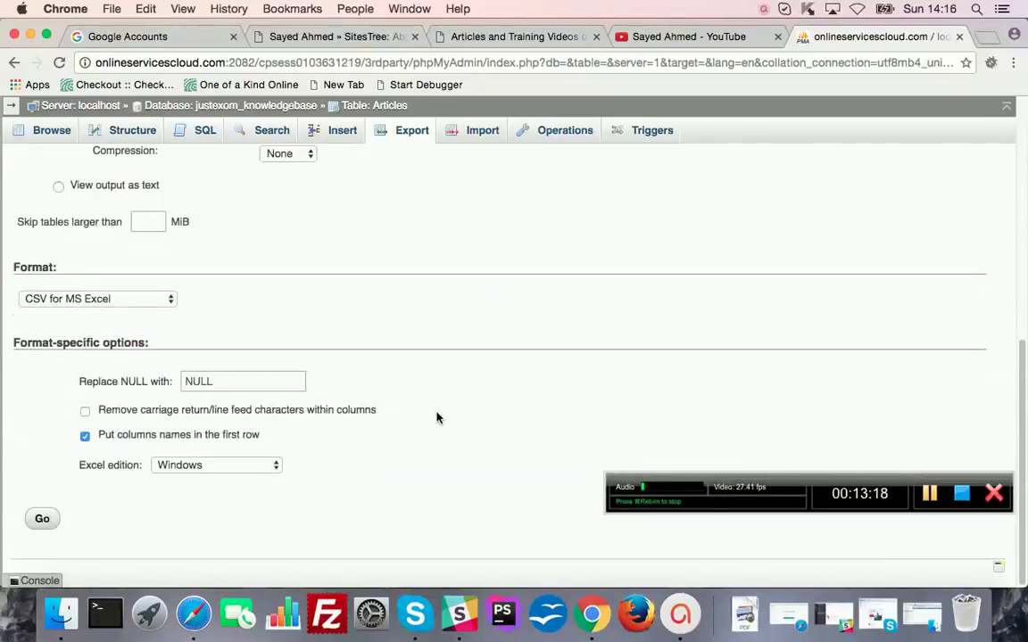
scroll(436, 417, up, 8)
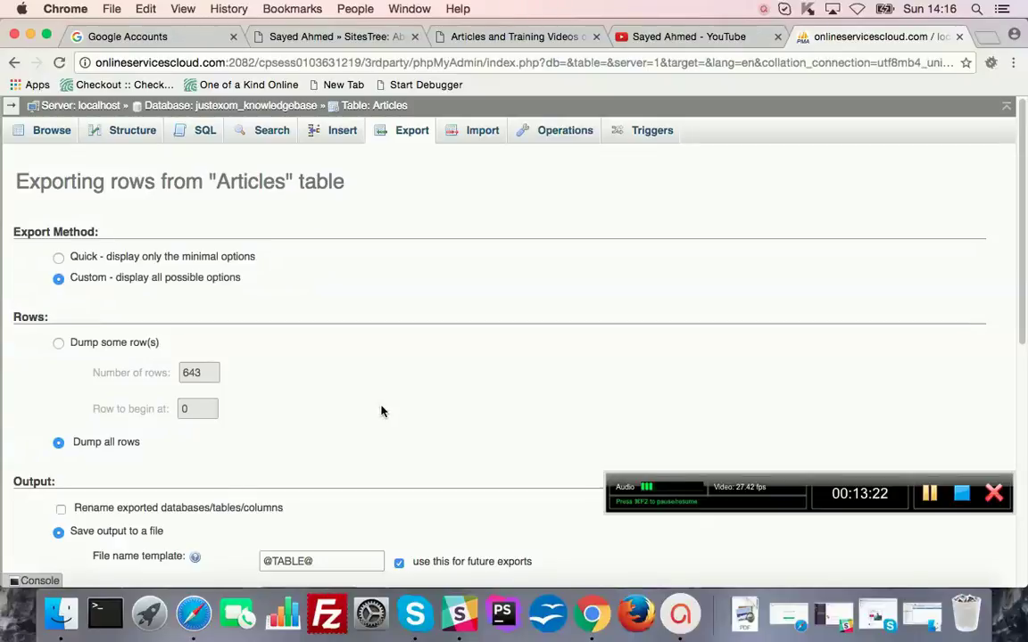
scroll(381, 411, down, 2)
scroll(381, 411, down, 8)
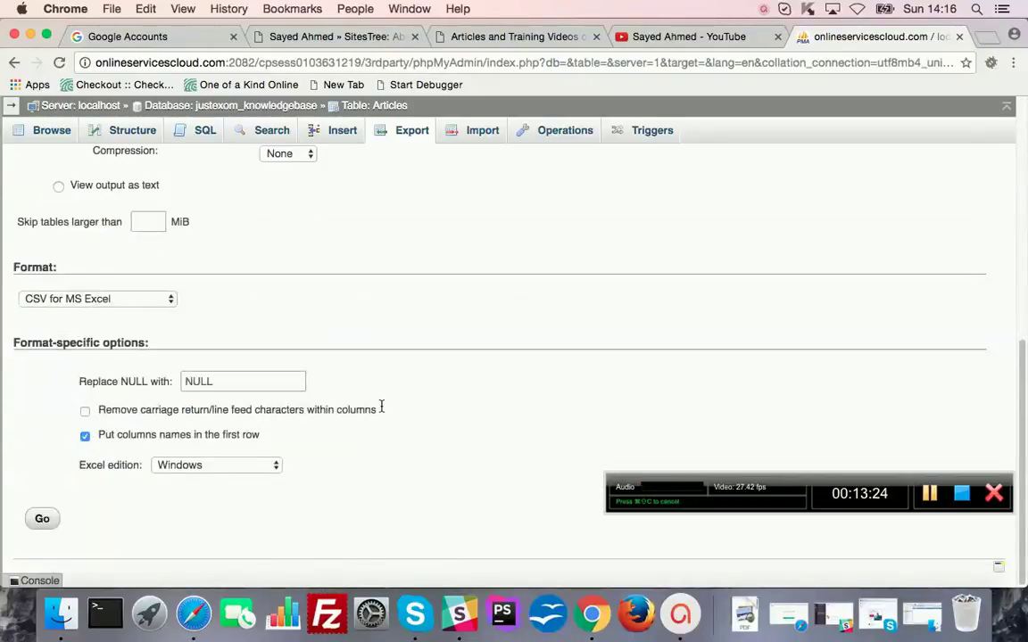
Set the Excel edition to Excel 2008 / Macintosh.
click(207, 465)
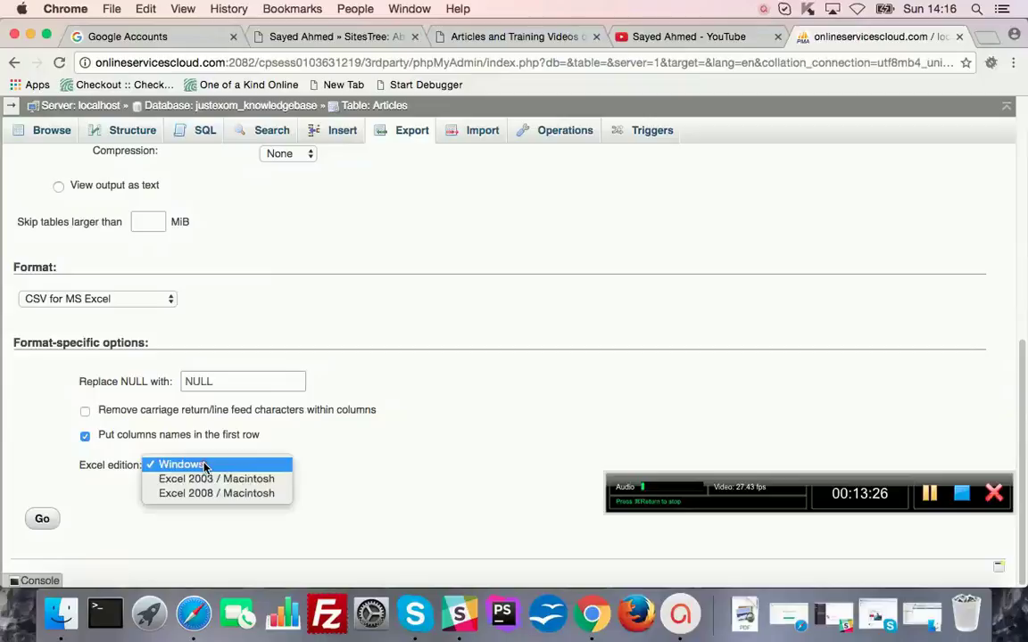
click(237, 479)
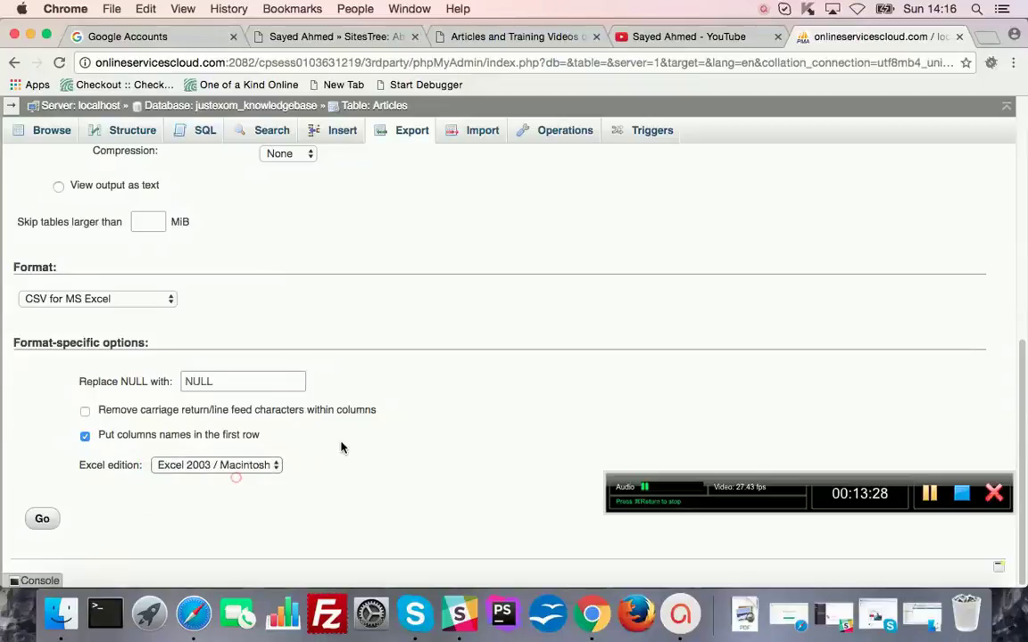
click(266, 465)
click(222, 482)
scroll(396, 316, up, 15)
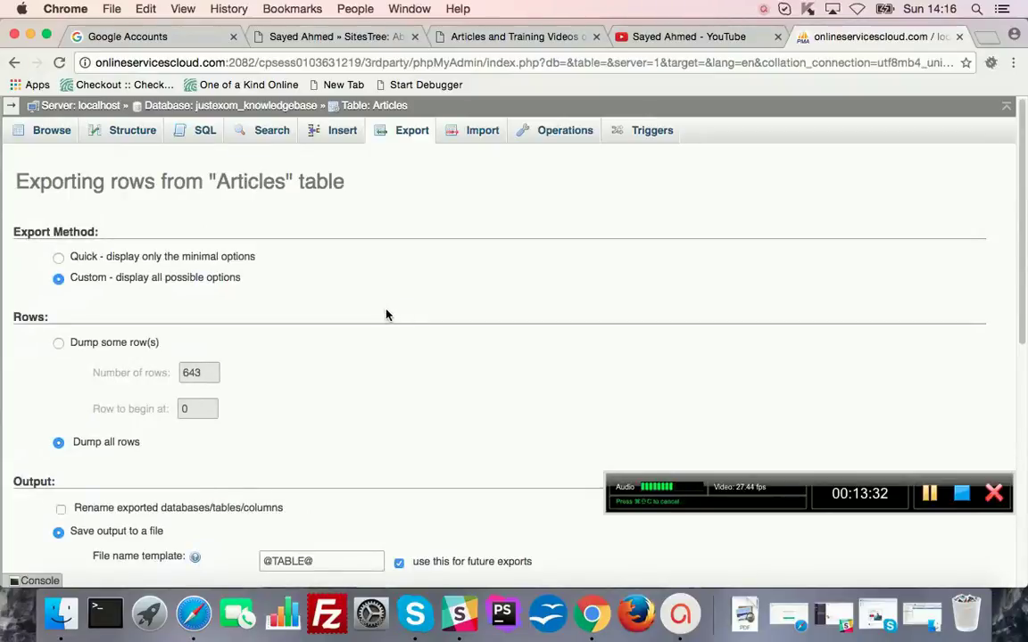
Reload the Articles export page, pick the CSV format and show all custom export options.
click(404, 134)
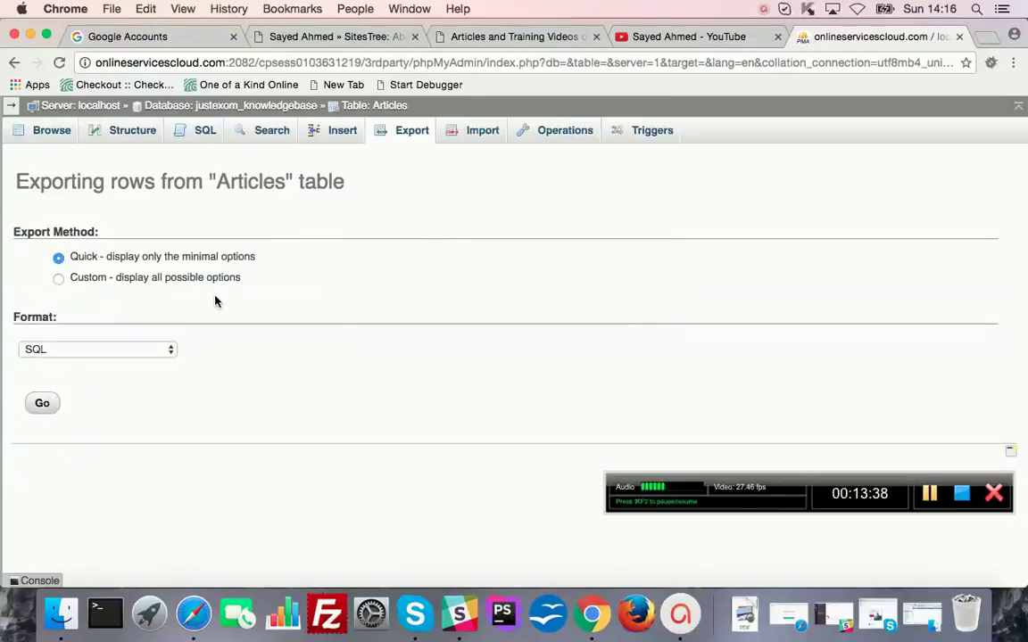
click(153, 348)
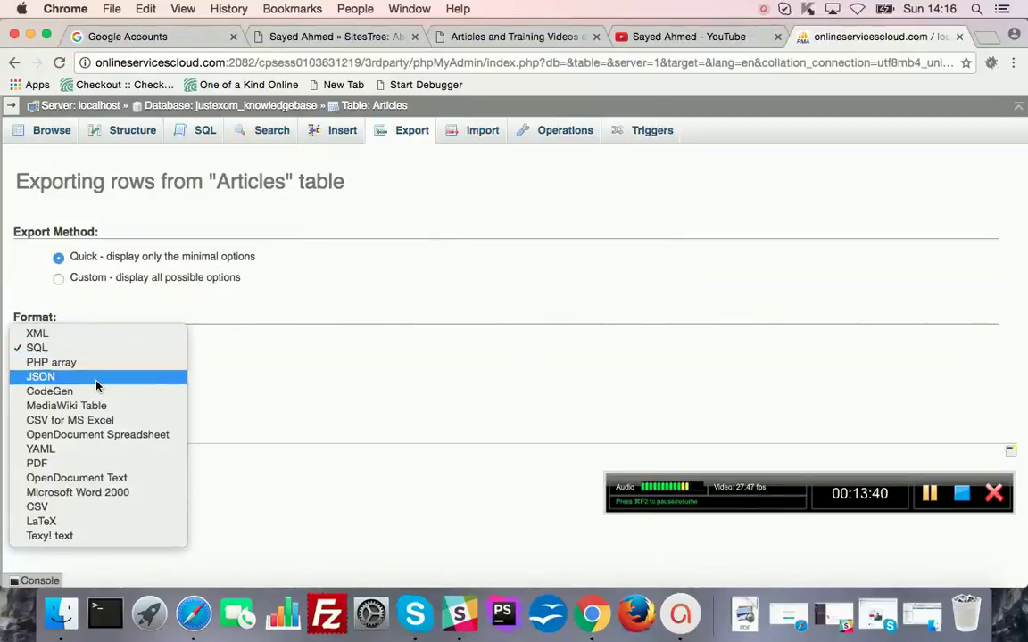
click(62, 507)
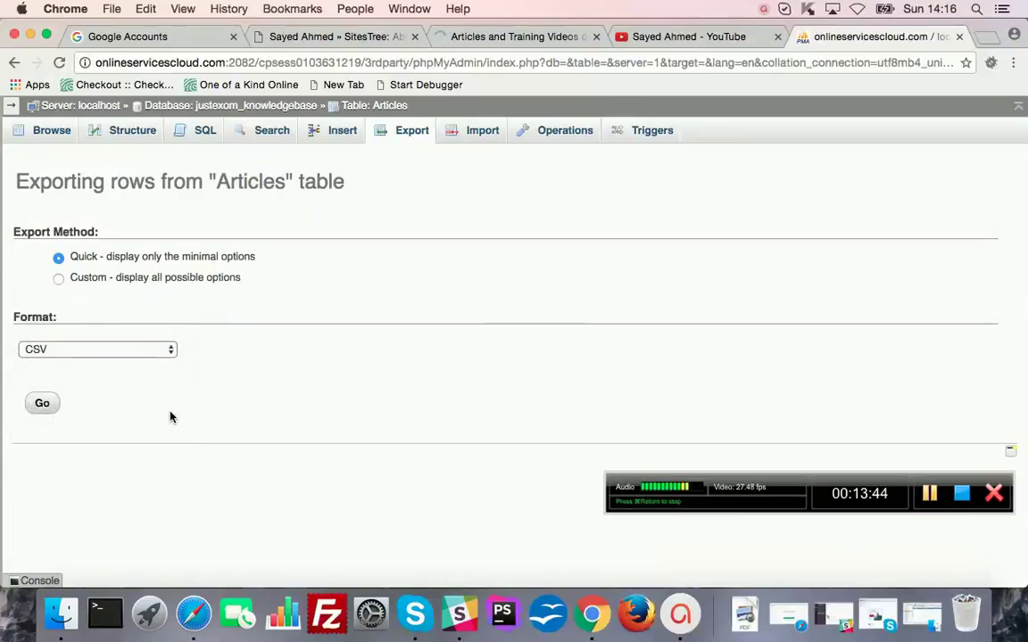
click(58, 278)
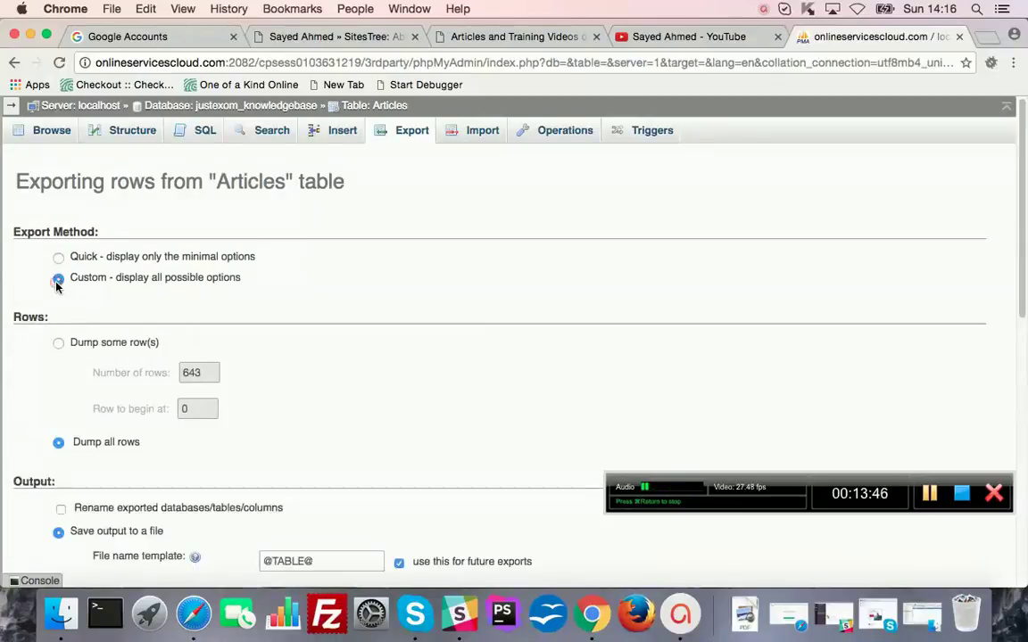
Check the CSV separator, enclosure and escape characters: comma, double quote, AUTO line endings.
scroll(283, 380, down, 5)
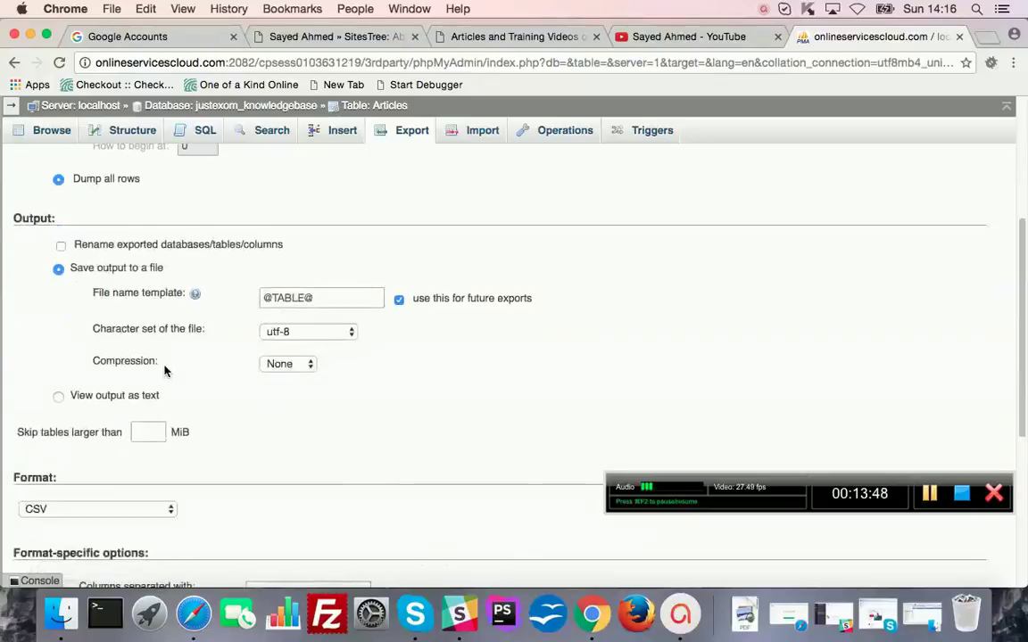
scroll(313, 361, down, 2)
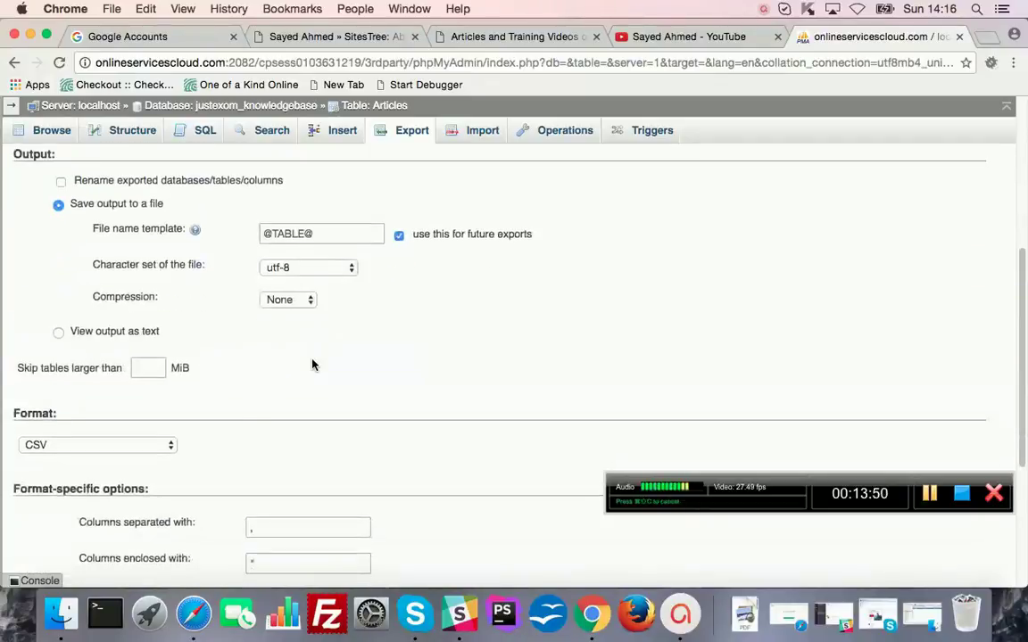
scroll(312, 362, down, 5)
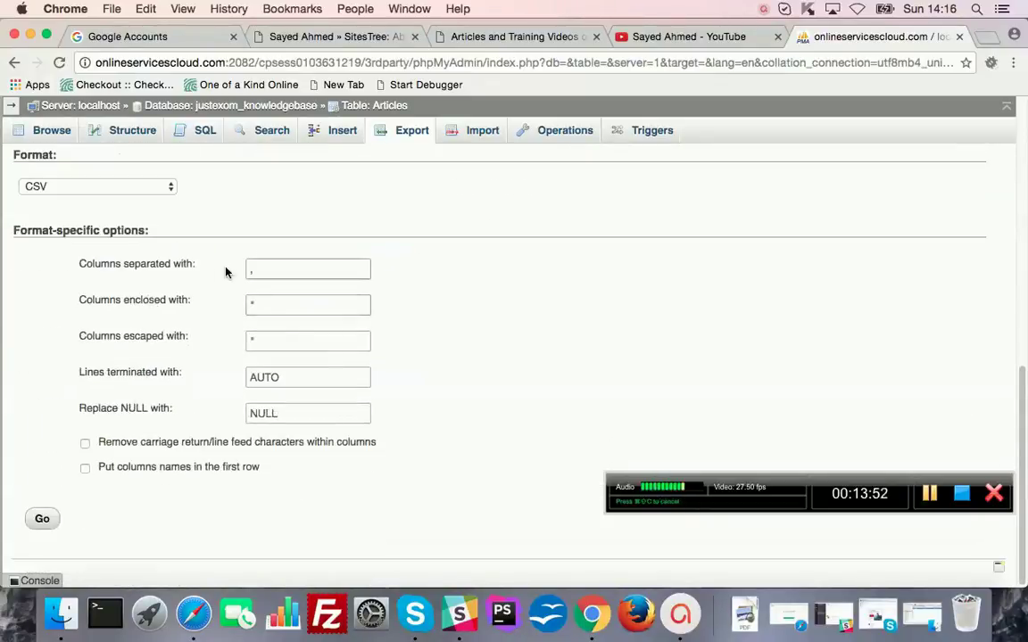
click(269, 267)
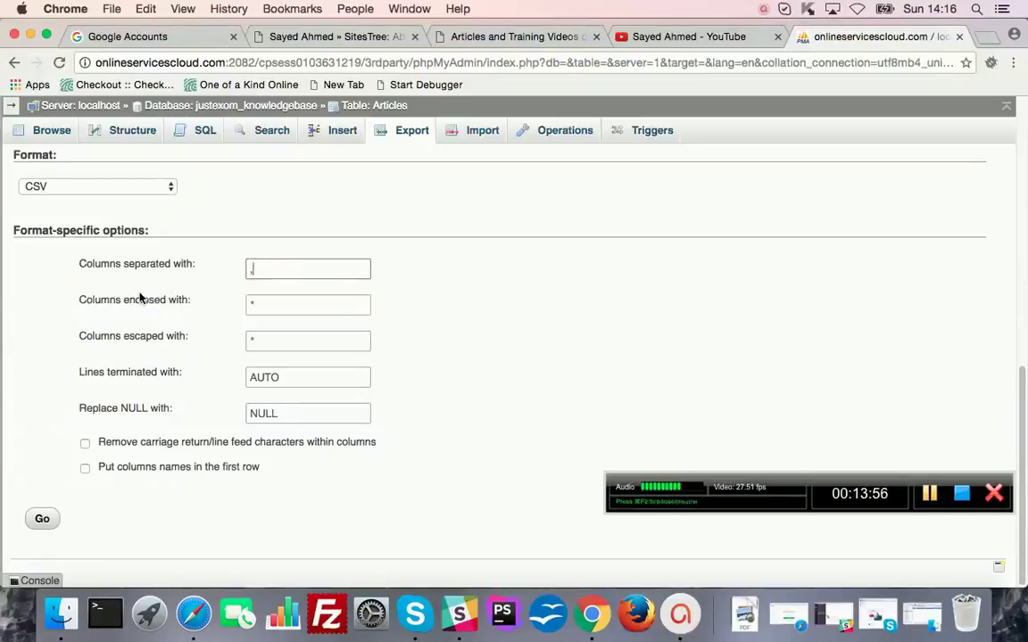
click(282, 302)
click(291, 336)
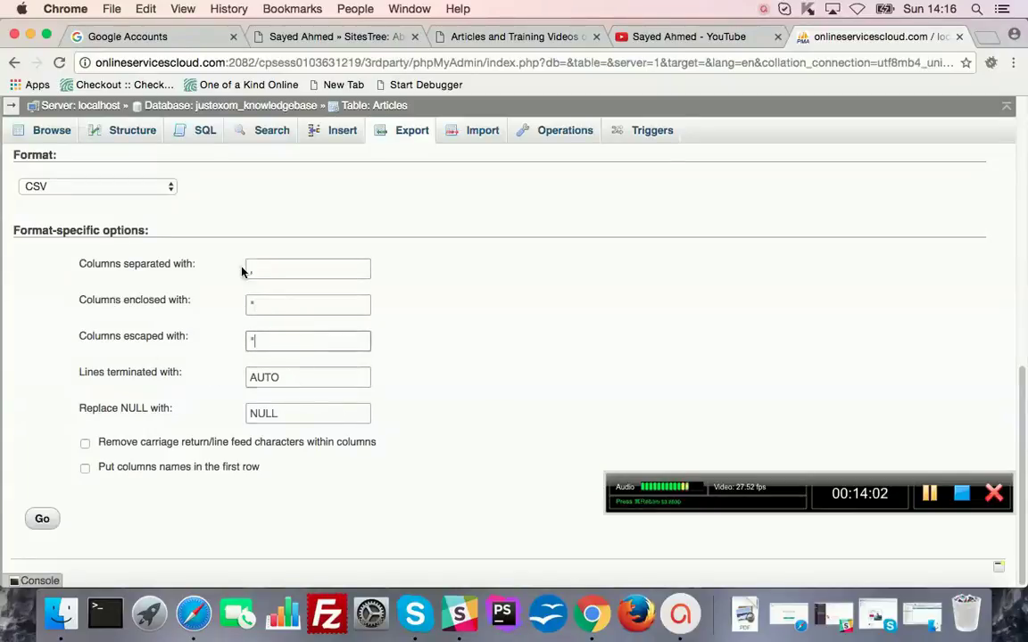
scroll(229, 295, up, 3)
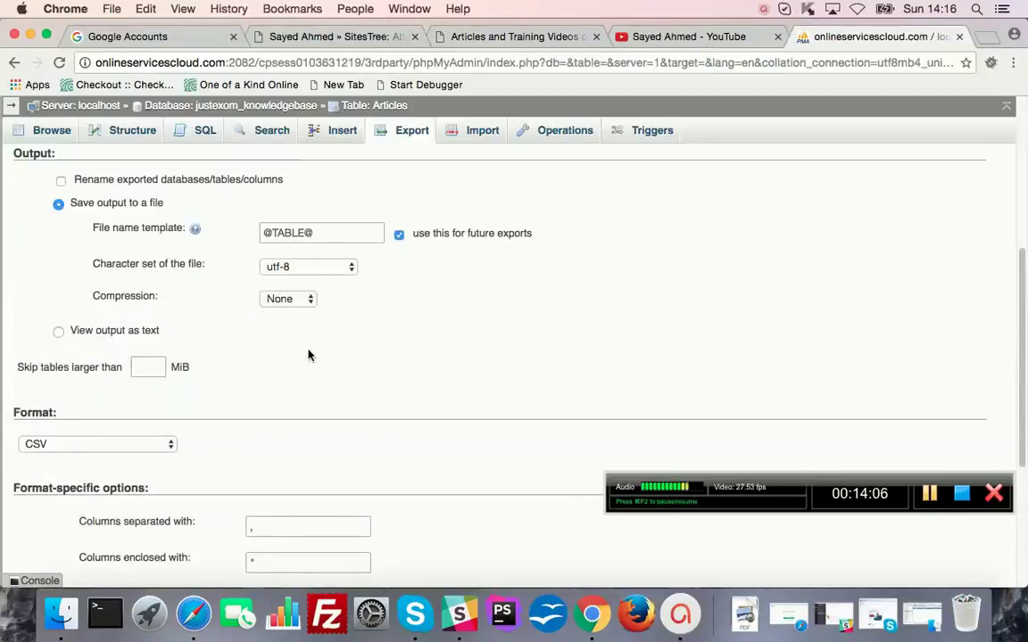
scroll(306, 350, down, 1)
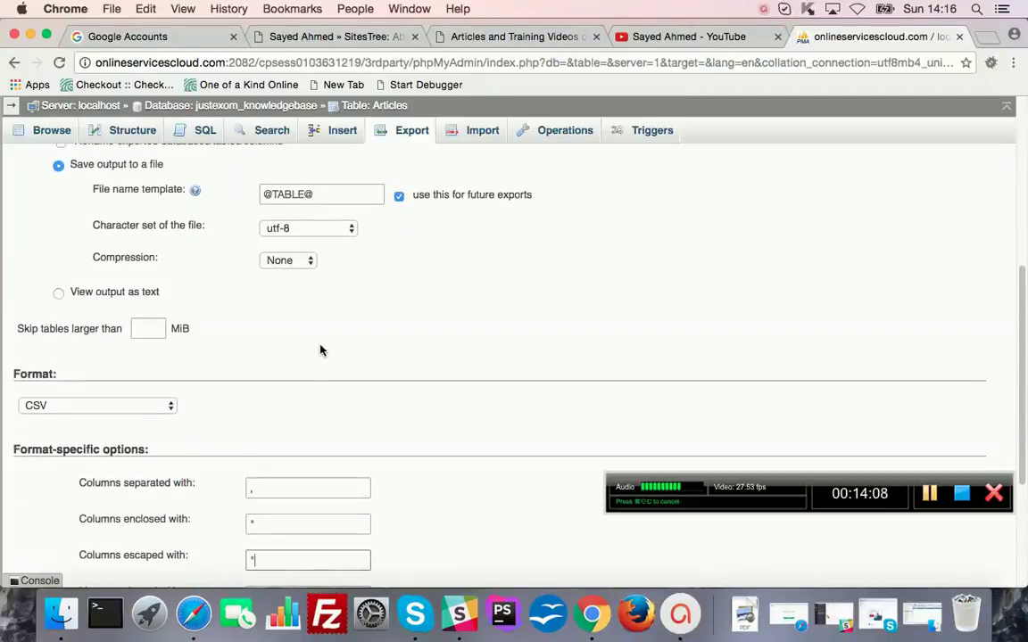
scroll(320, 350, down, 3)
scroll(196, 348, down, 2)
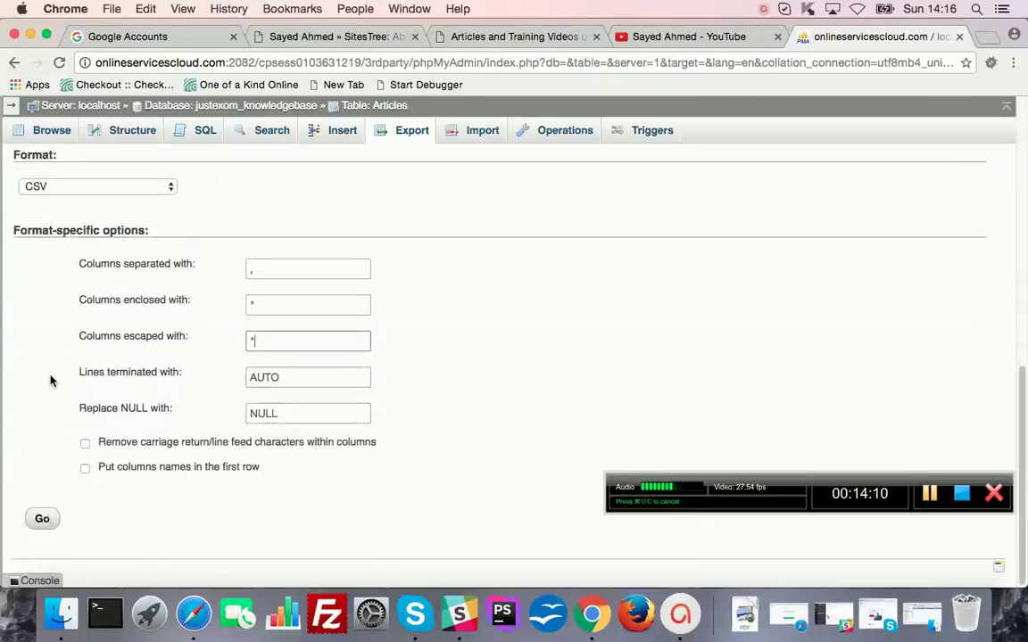
scroll(46, 383, up, 10)
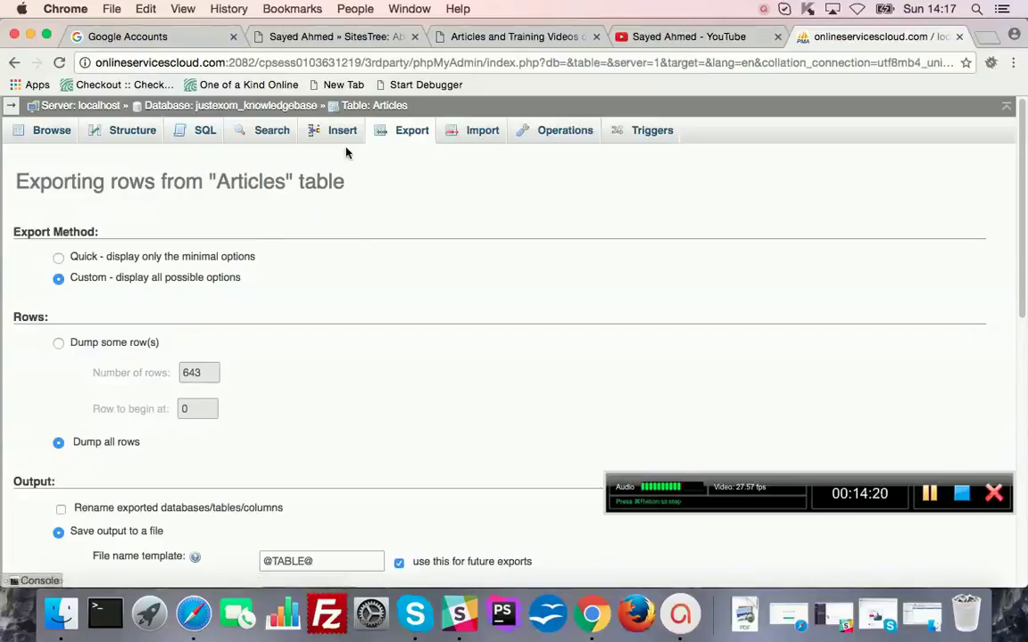
Browse the Articles table rows, then go back to the 'Server: localhost' home page.
click(55, 131)
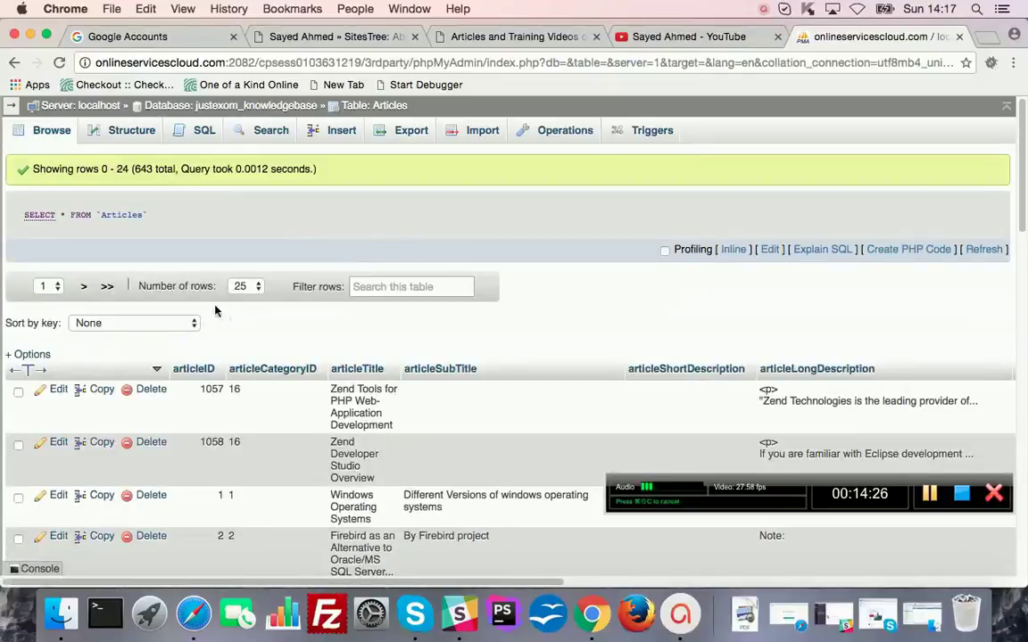
scroll(413, 345, down, 5)
scroll(409, 335, up, 5)
scroll(660, 301, down, 5)
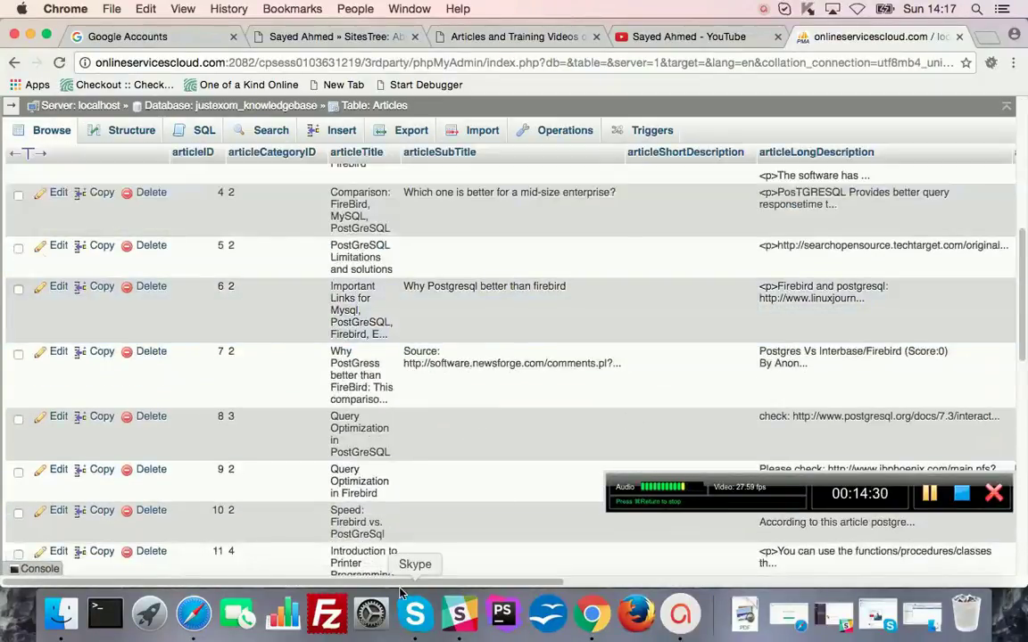
drag(404, 581, 339, 526)
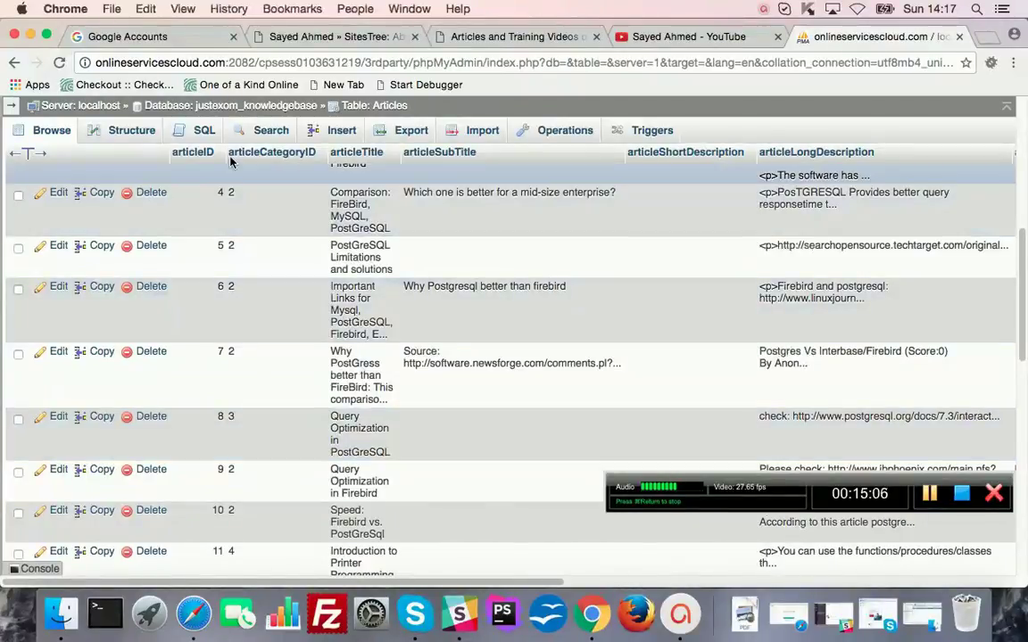
click(102, 105)
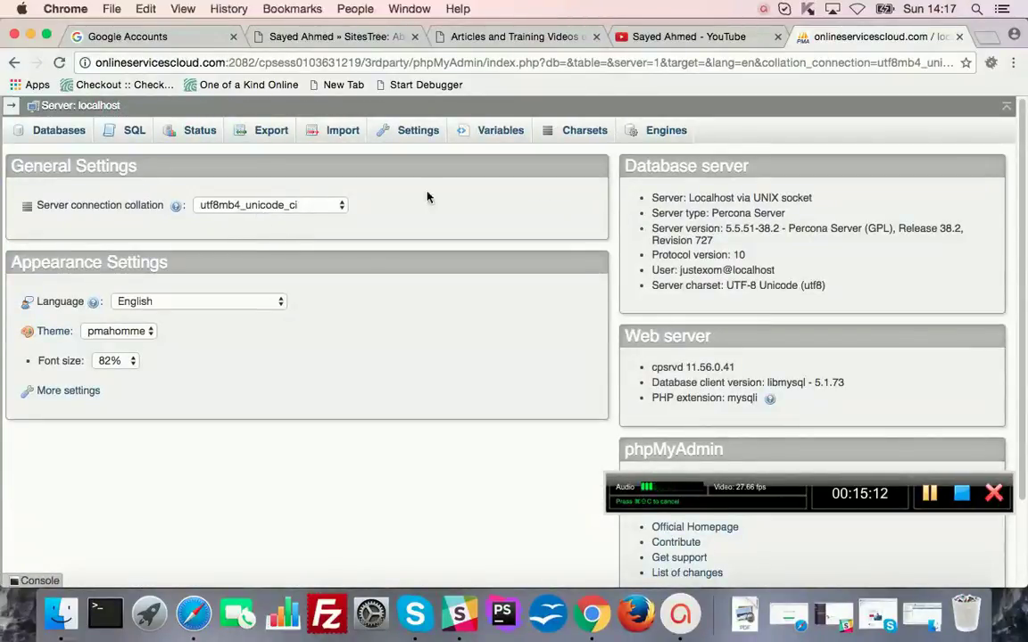
Scroll through the 2055 book rows of the justexom_books bookDatabase table.
click(928, 494)
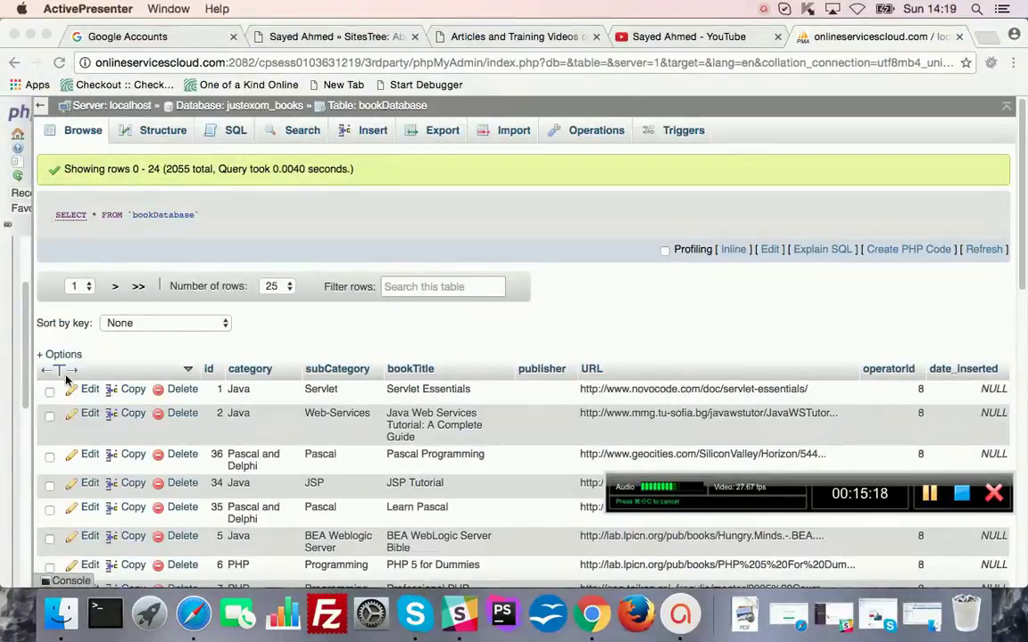
scroll(337, 365, down, 5)
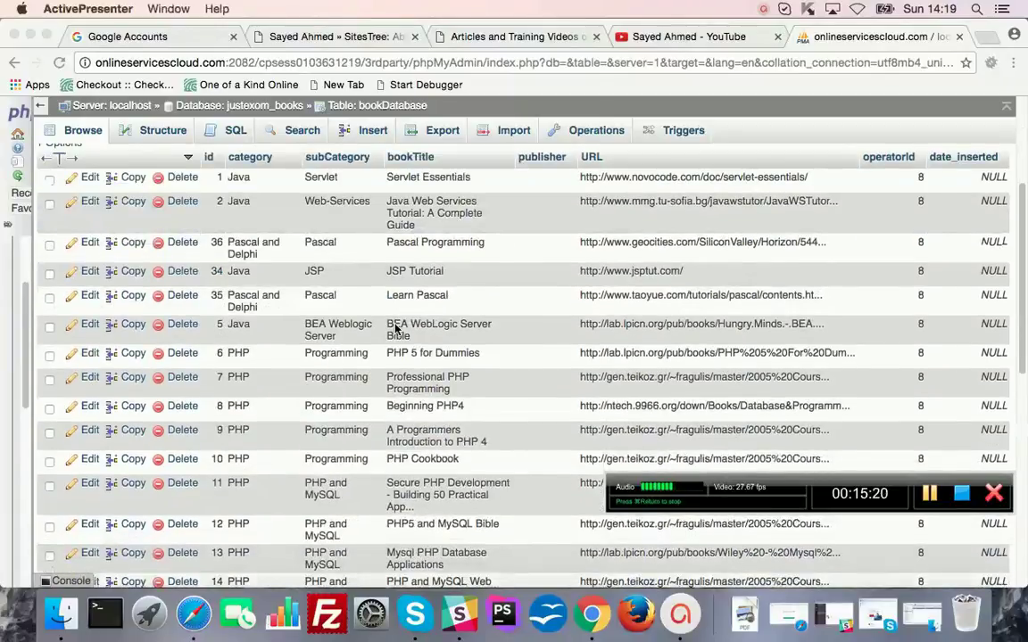
scroll(395, 327, down, 10)
scroll(398, 325, up, 15)
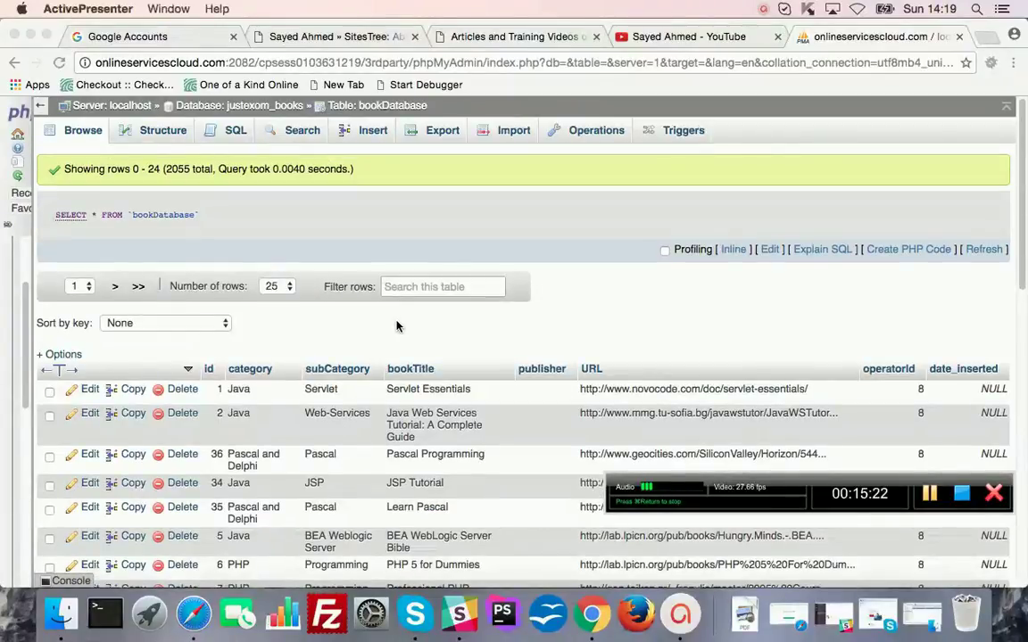
scroll(397, 325, down, 4)
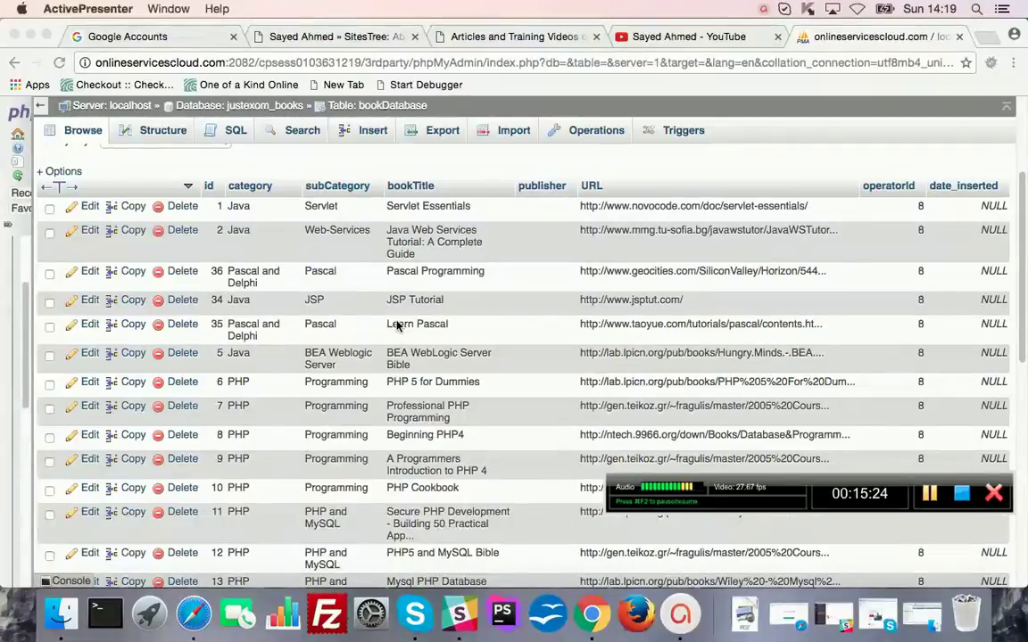
scroll(397, 326, up, 3)
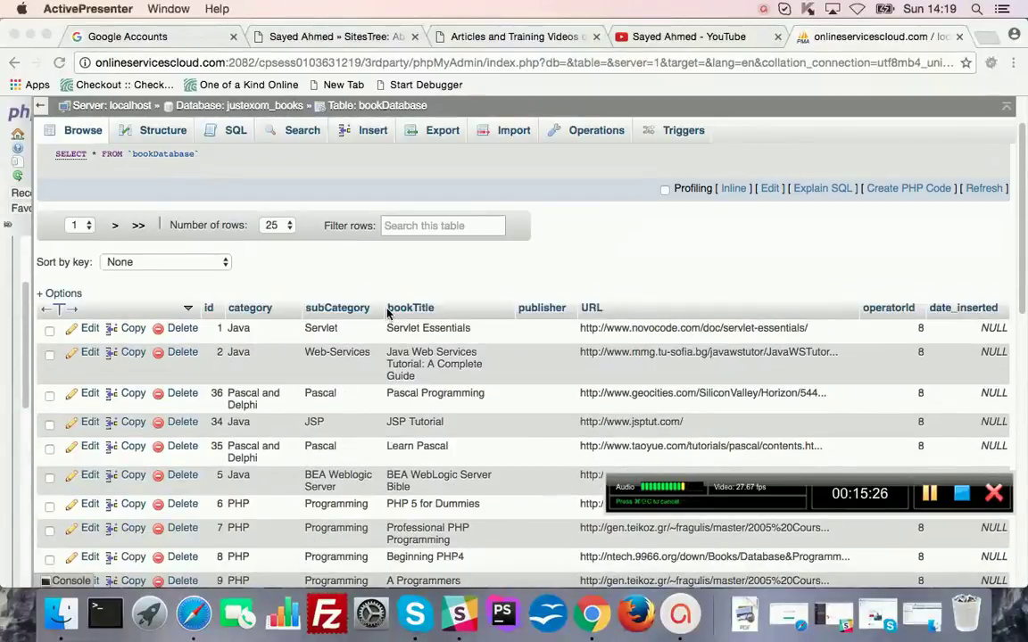
scroll(339, 335, down, 10)
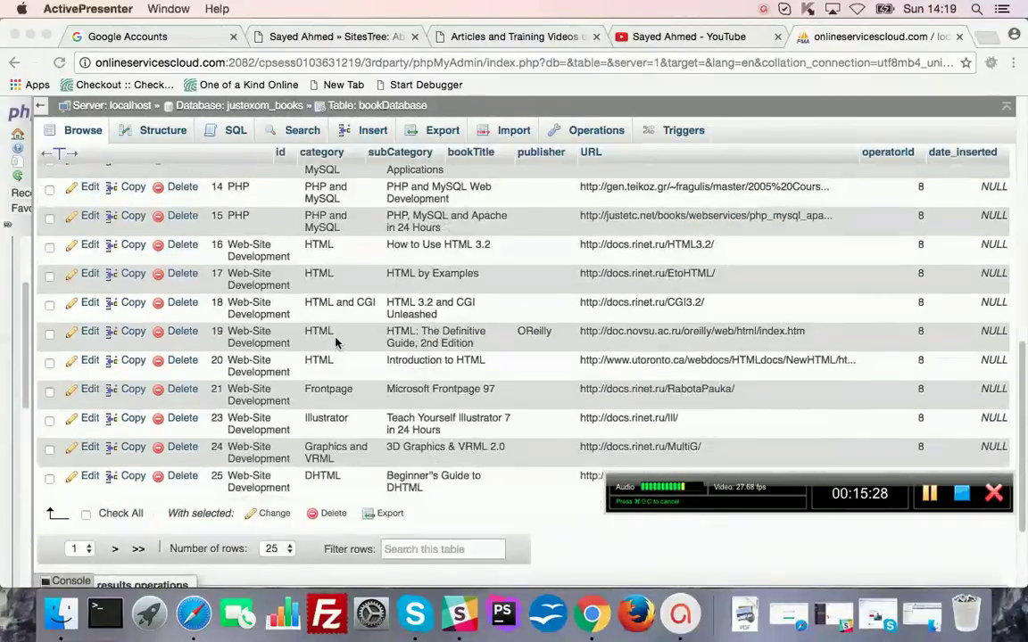
scroll(336, 342, up, 10)
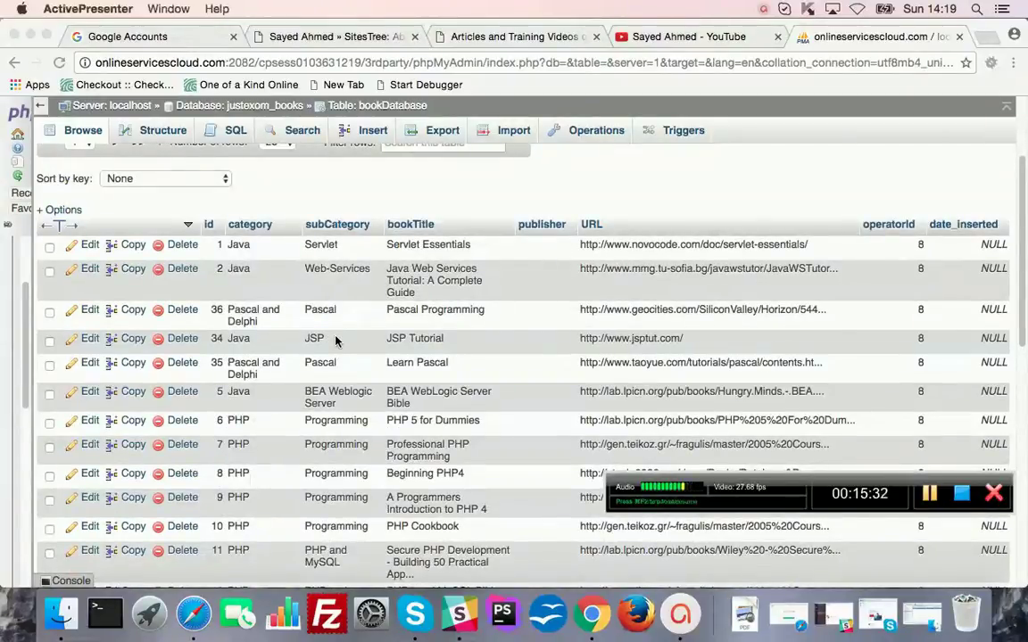
scroll(335, 341, up, 3)
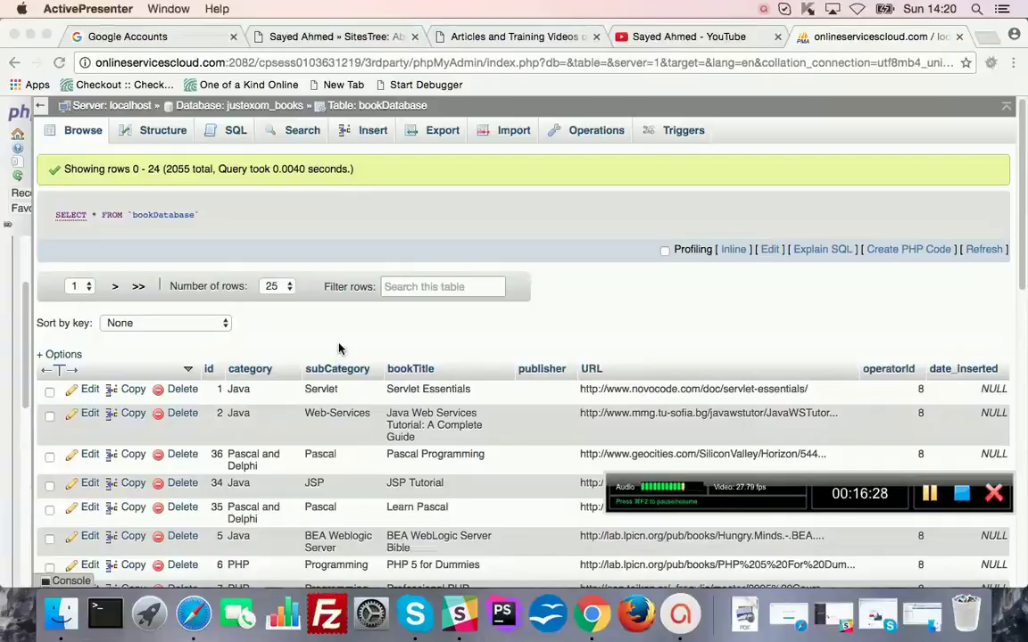
scroll(342, 349, down, 3)
scroll(375, 346, up, 3)
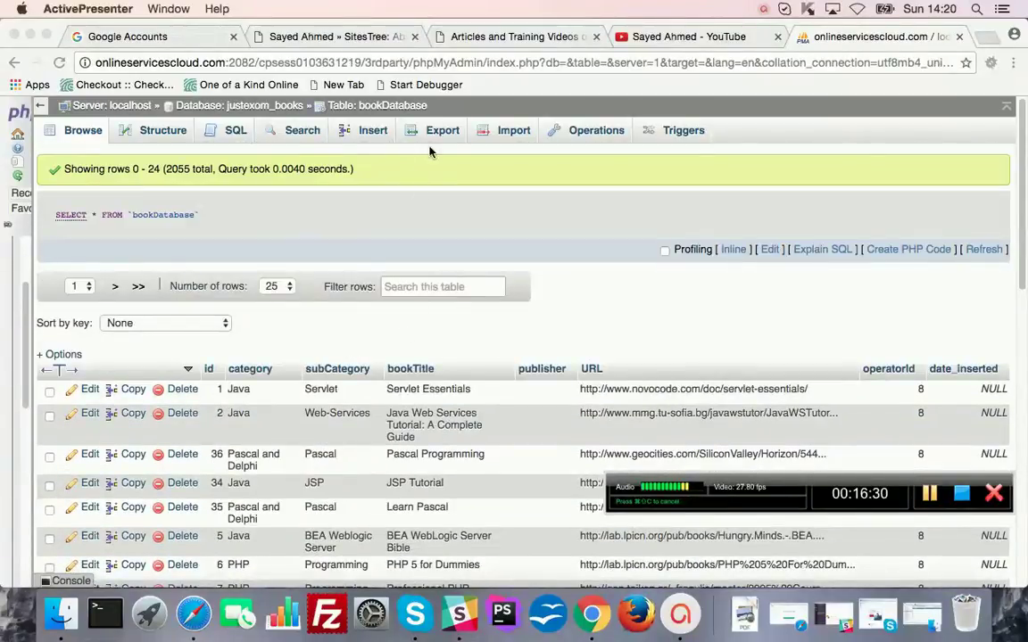
click(486, 136)
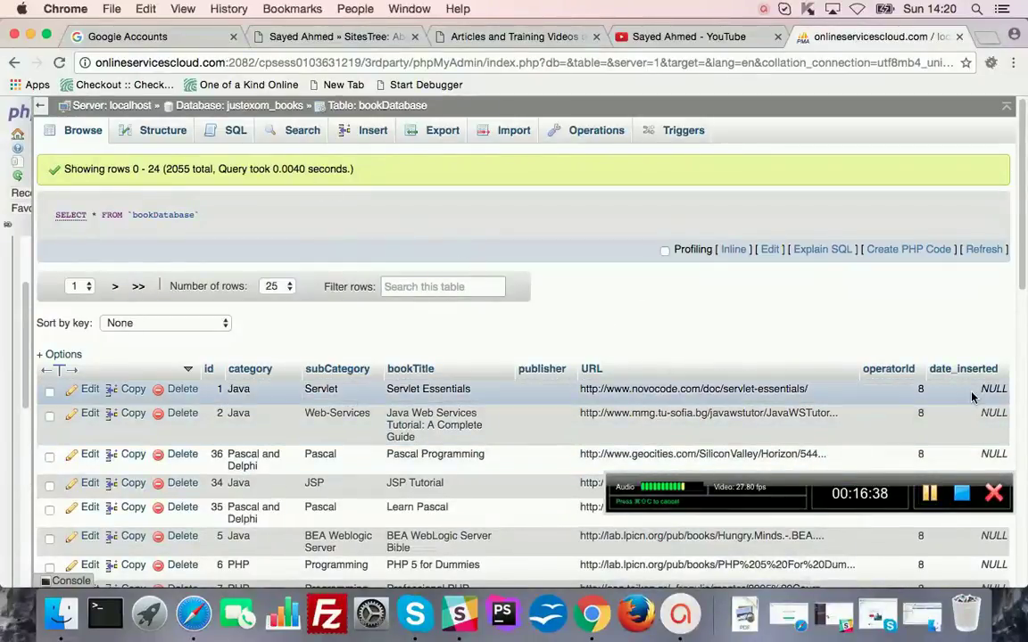
click(929, 496)
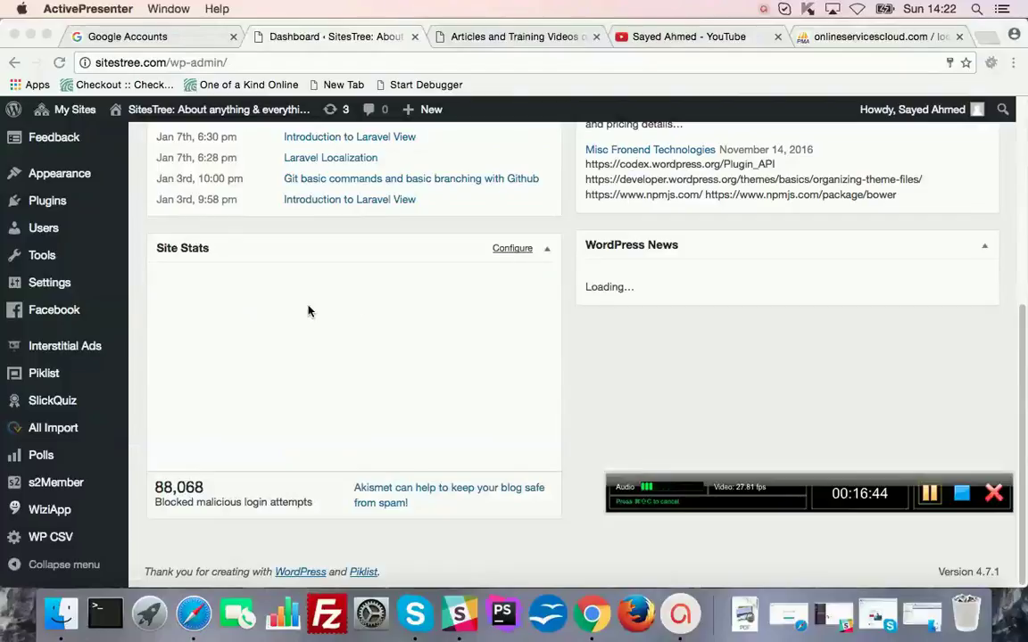
Open All Import > Manage Imports from the WordPress sidebar.
click(42, 428)
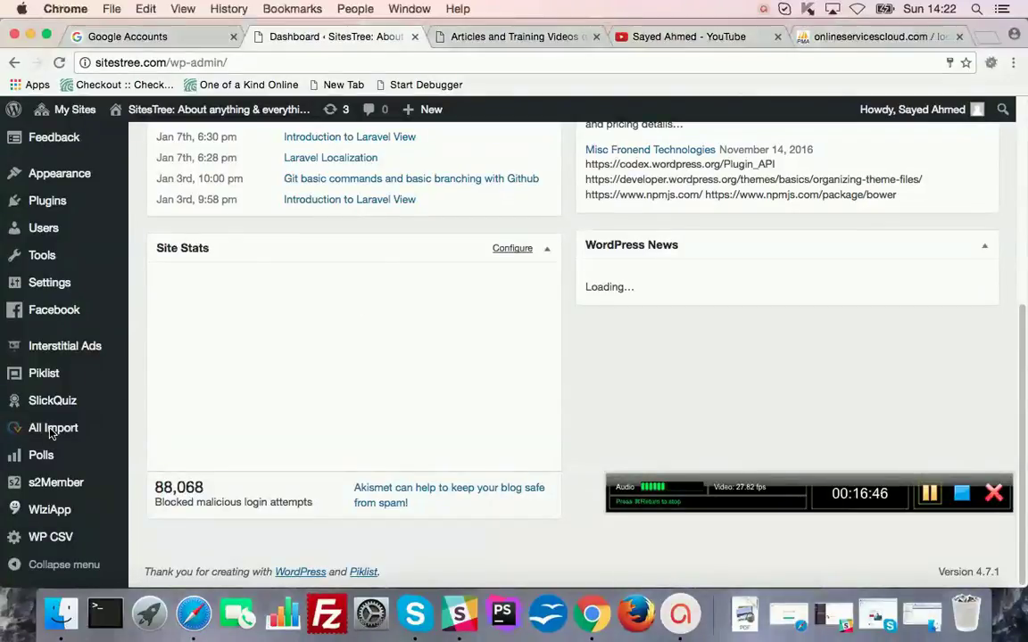
mouse_move(41, 434)
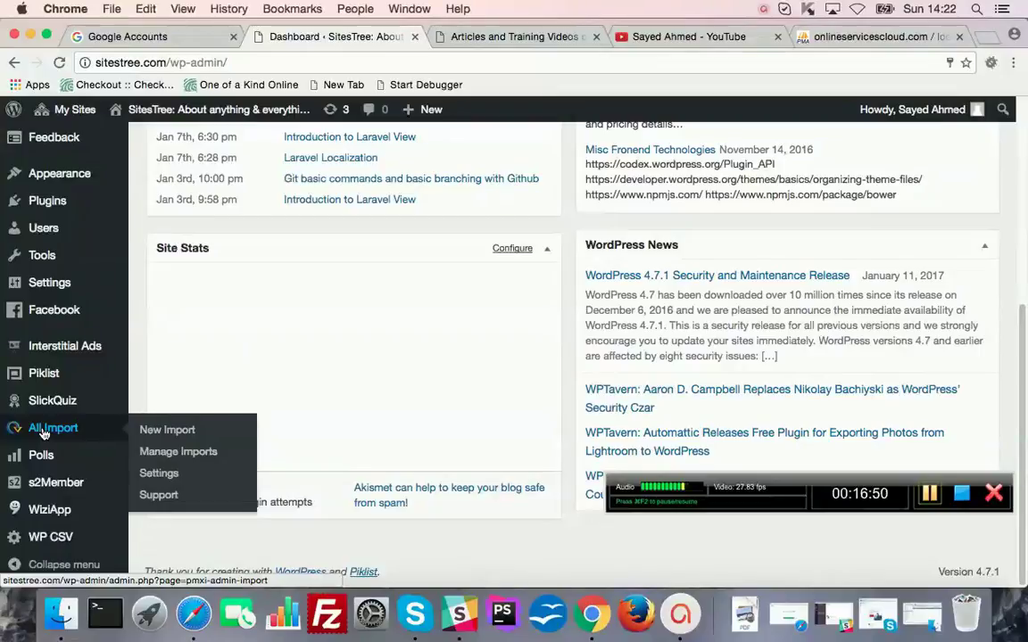
click(176, 453)
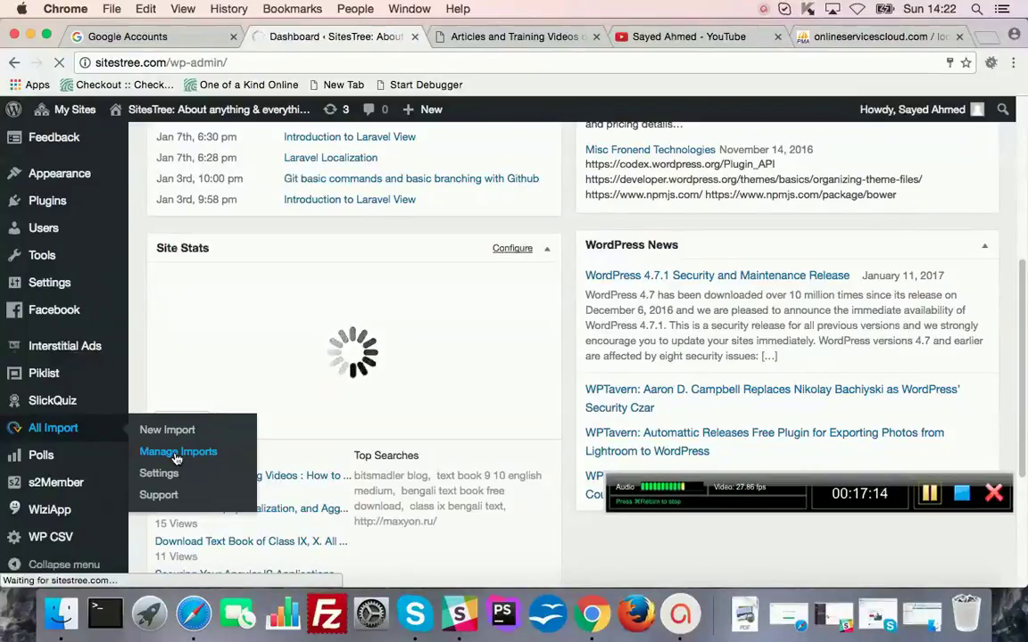
click(177, 452)
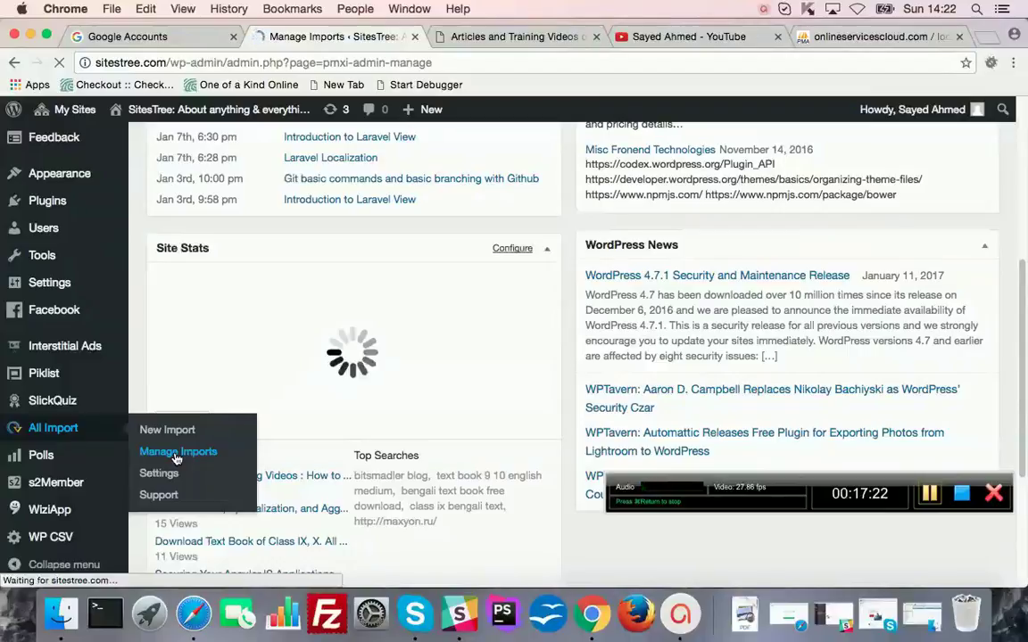
Scroll through the Manage Imports list to find the bookDatabase.csv import.
click(929, 496)
scroll(596, 330, down, 10)
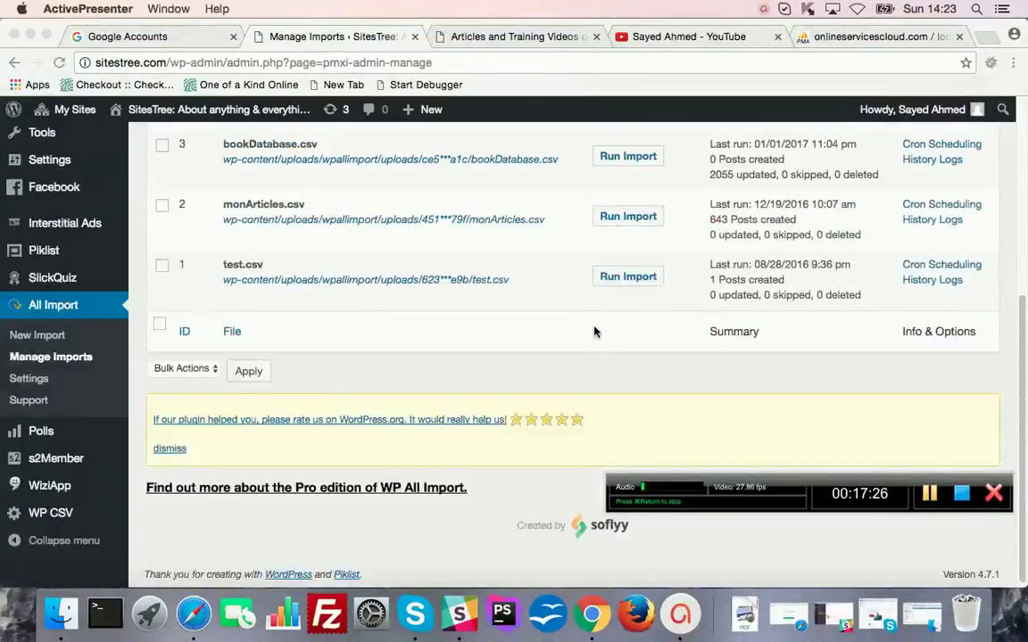
scroll(553, 336, up, 1)
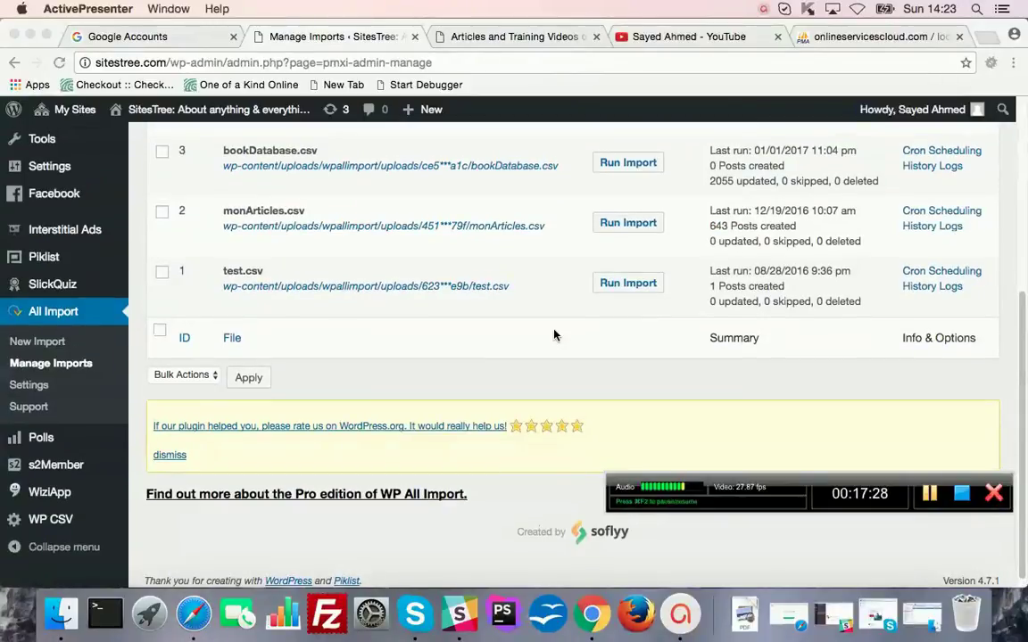
scroll(553, 335, up, 5)
scroll(553, 336, down, 3)
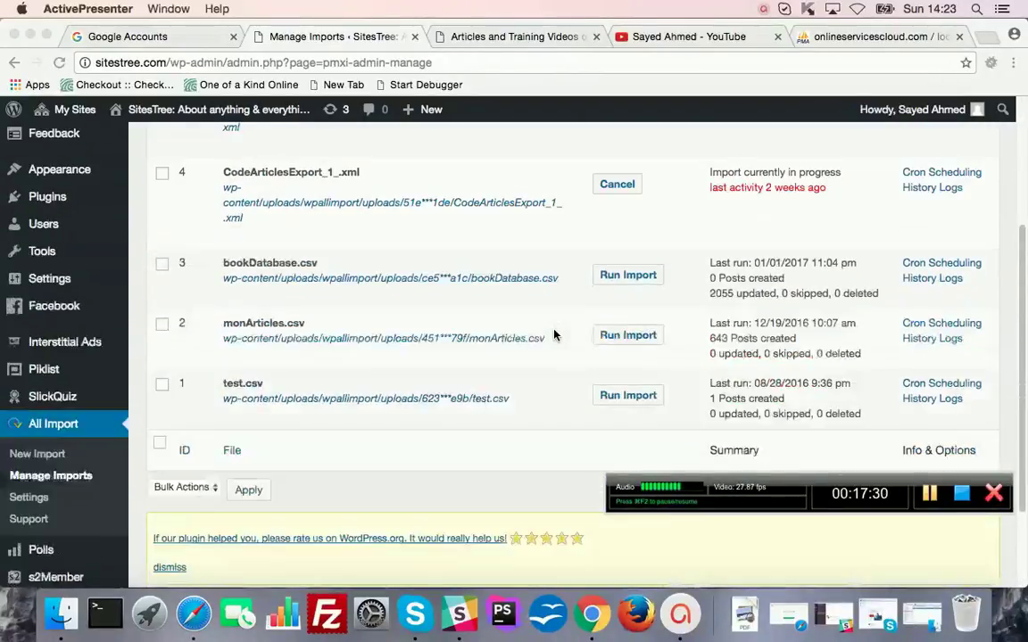
scroll(551, 339, up, 3)
scroll(551, 332, down, 1)
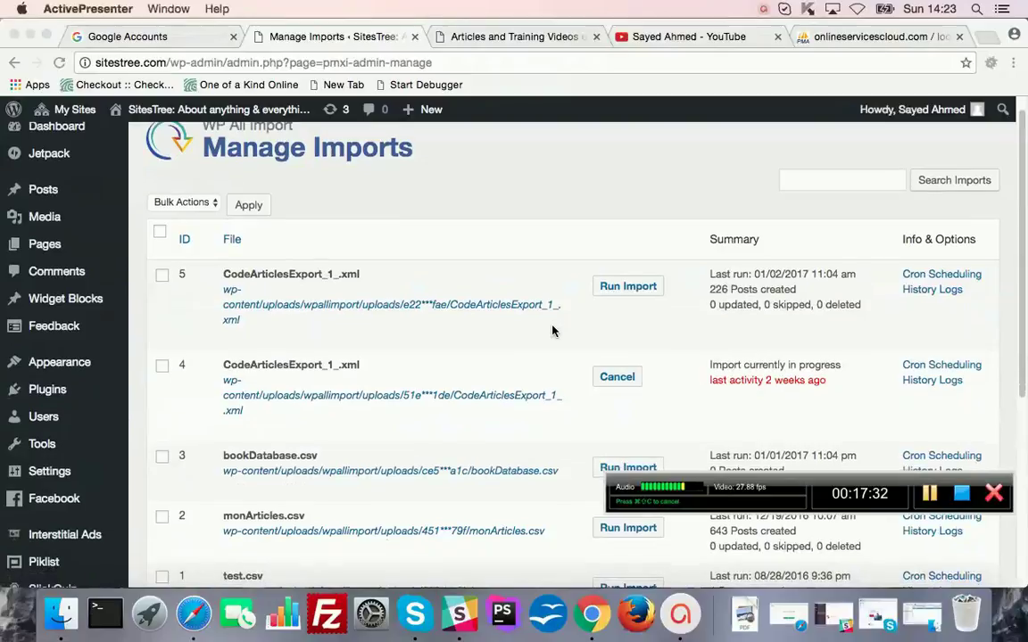
scroll(552, 330, down, 1)
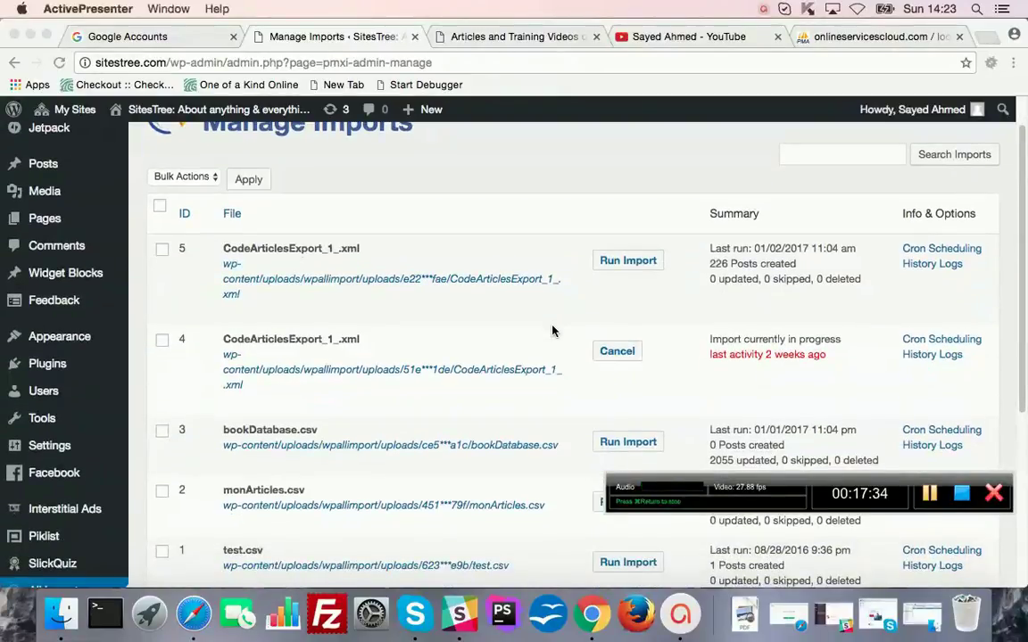
scroll(552, 329, down, 1)
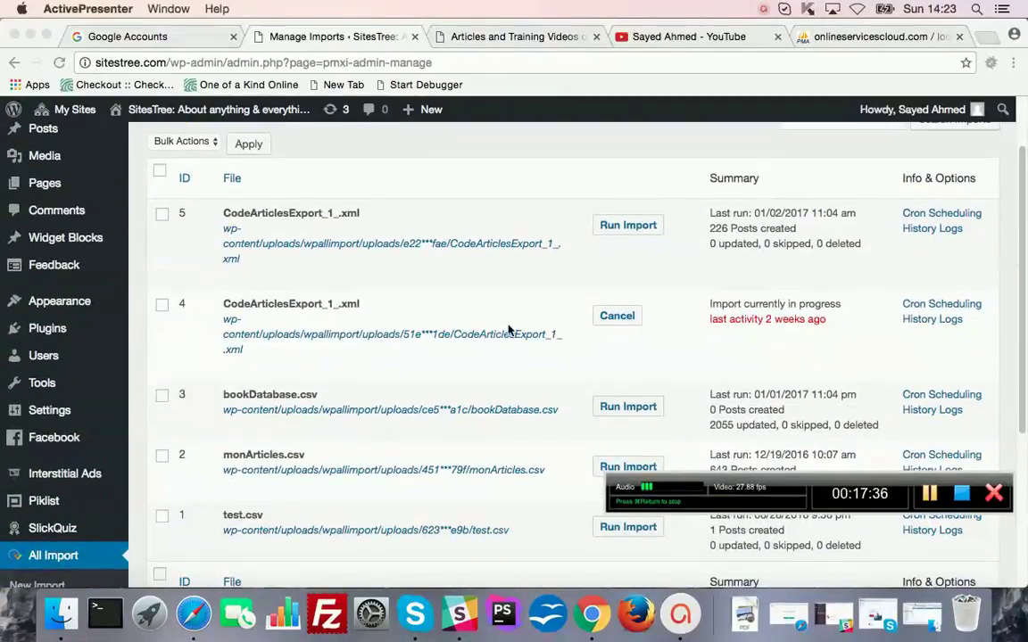
scroll(268, 241, up, 2)
scroll(313, 267, down, 4)
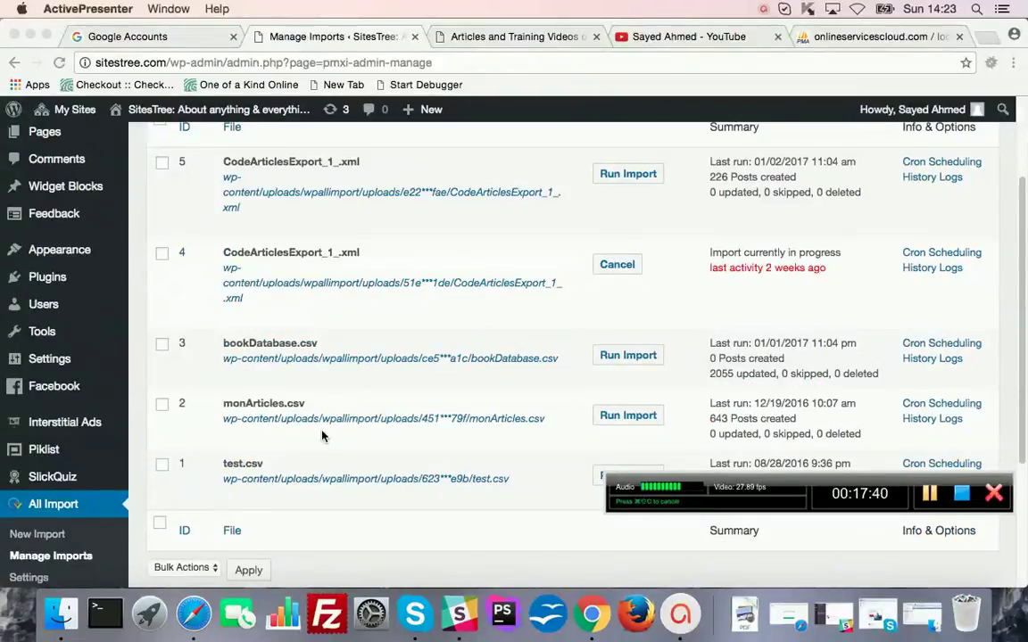
scroll(388, 447, up, 3)
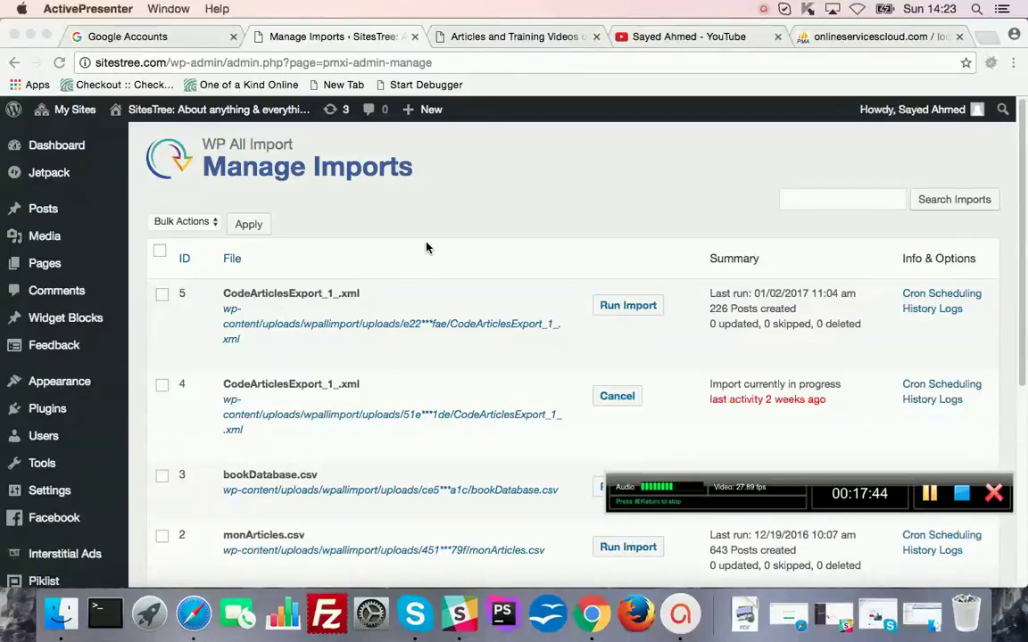
scroll(407, 343, down, 1)
scroll(407, 344, down, 1)
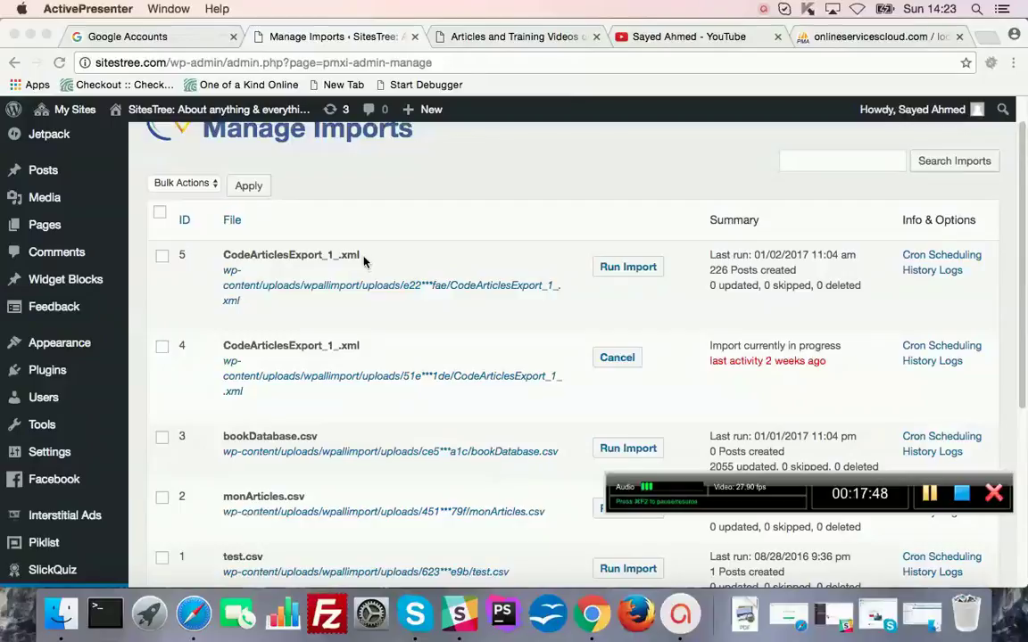
scroll(365, 352, down, 5)
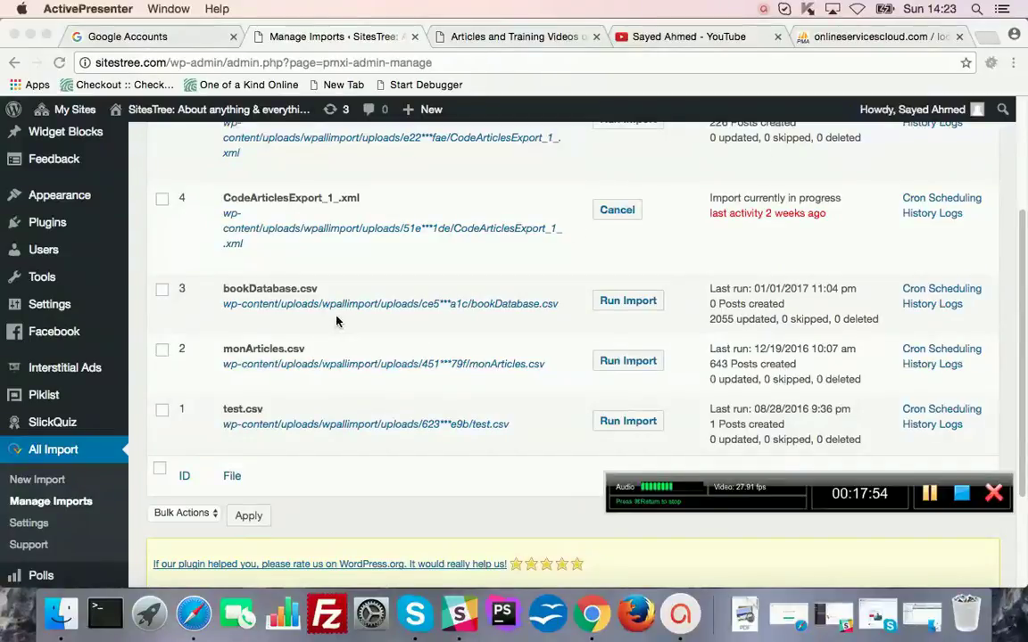
Open the bookDatabase.csv import (ID 3) for editing.
click(360, 301)
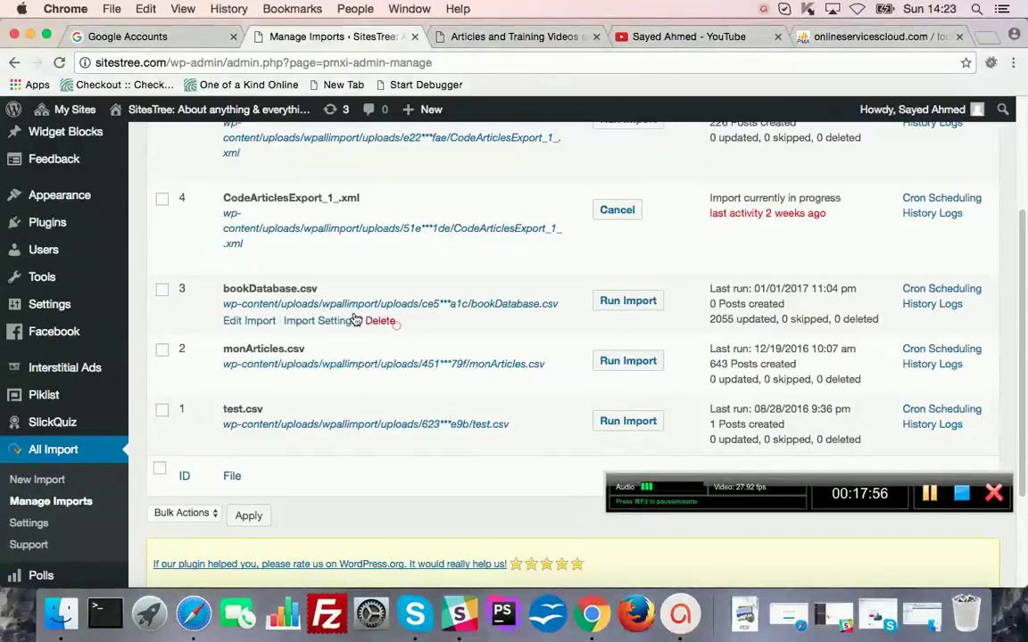
click(255, 323)
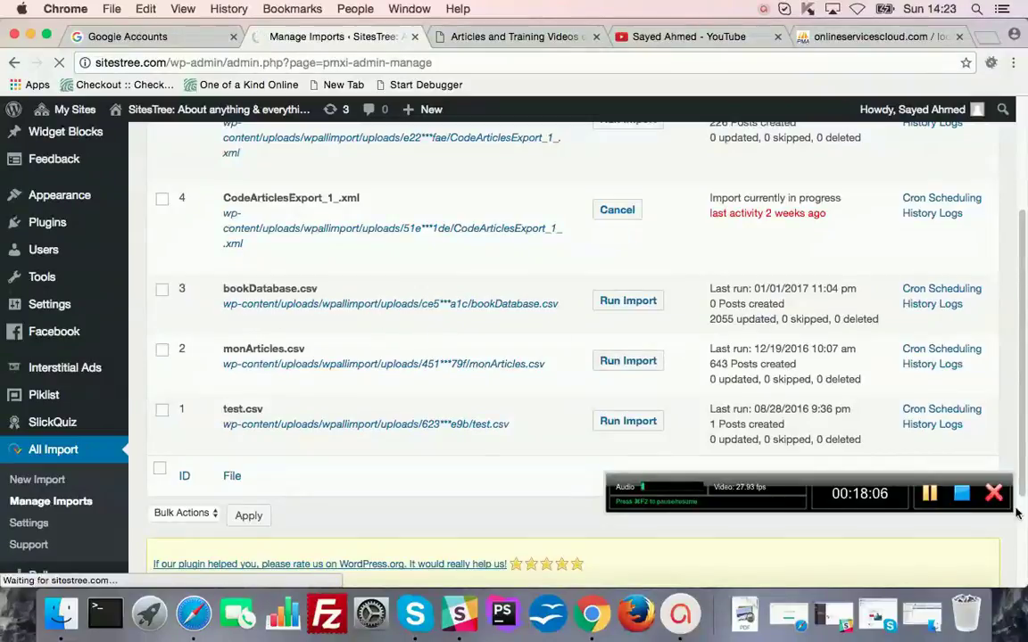
click(932, 496)
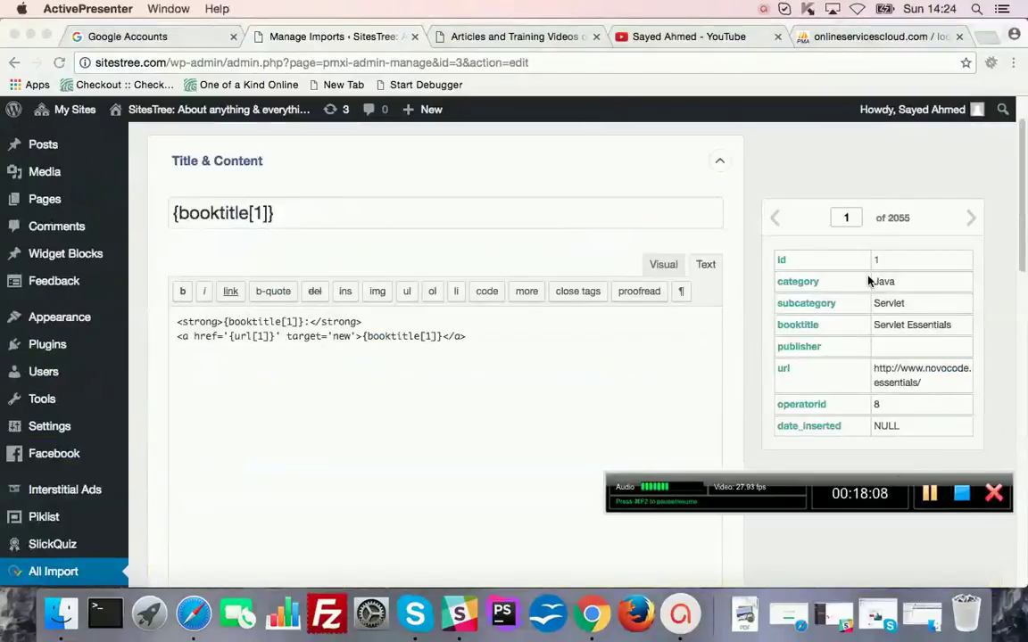
scroll(867, 267, down, 5)
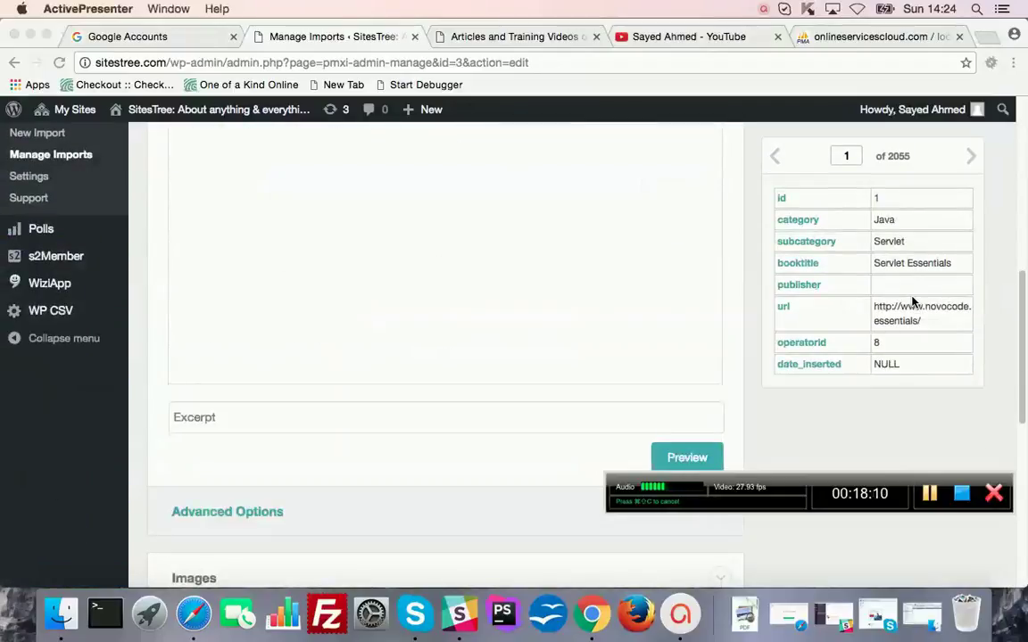
scroll(910, 276, up, 8)
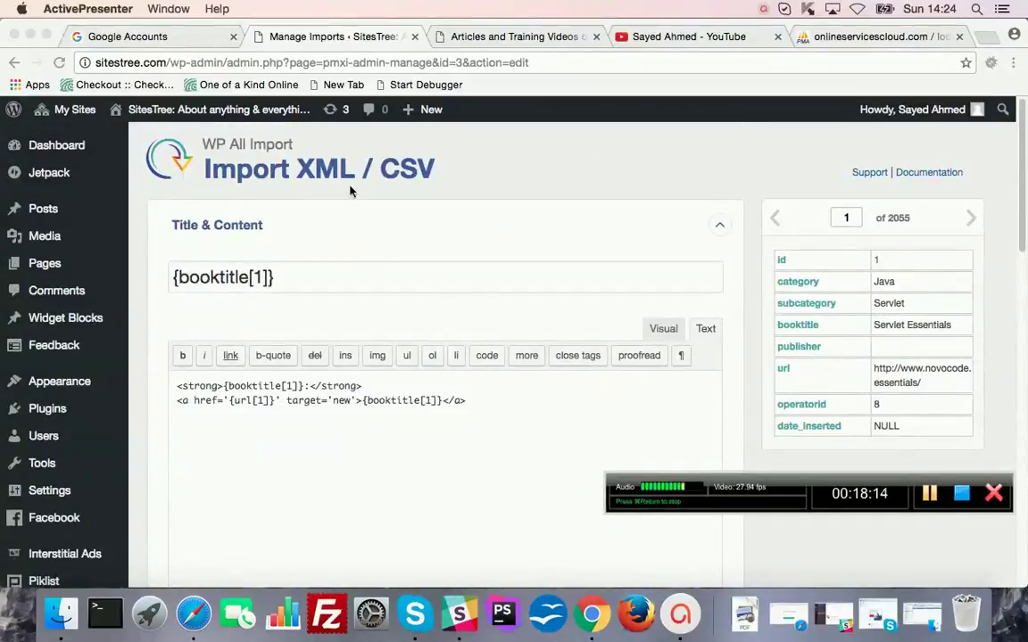
scroll(326, 324, down, 2)
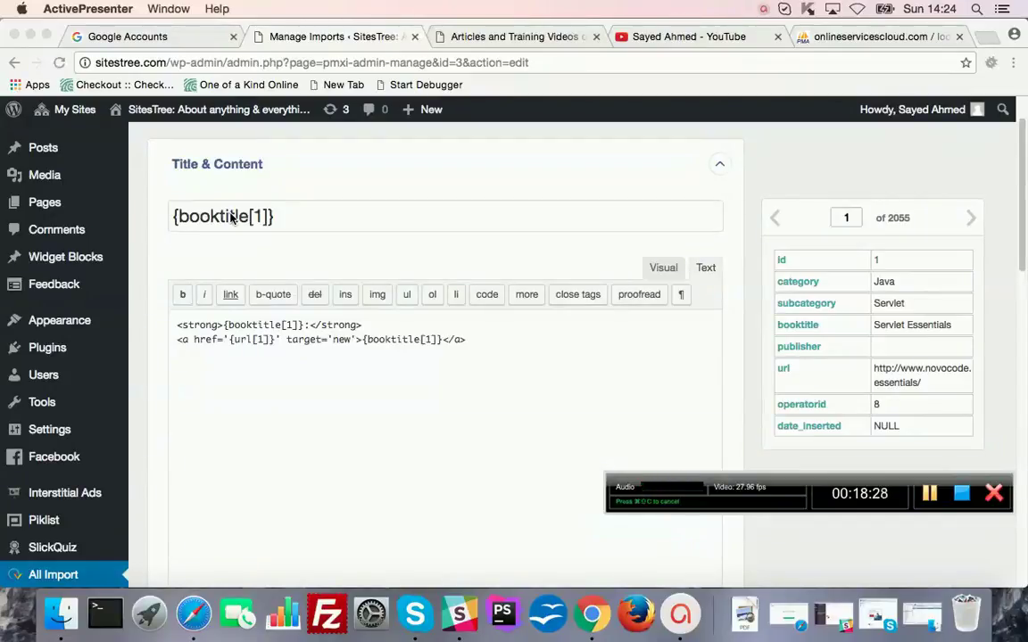
scroll(366, 268, down, 8)
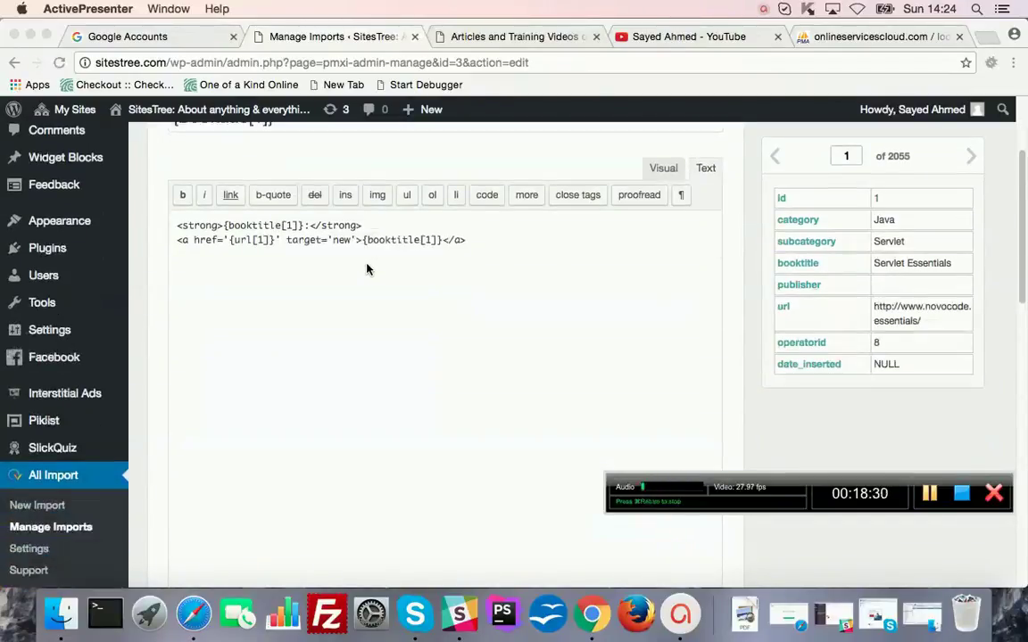
scroll(366, 269, up, 6)
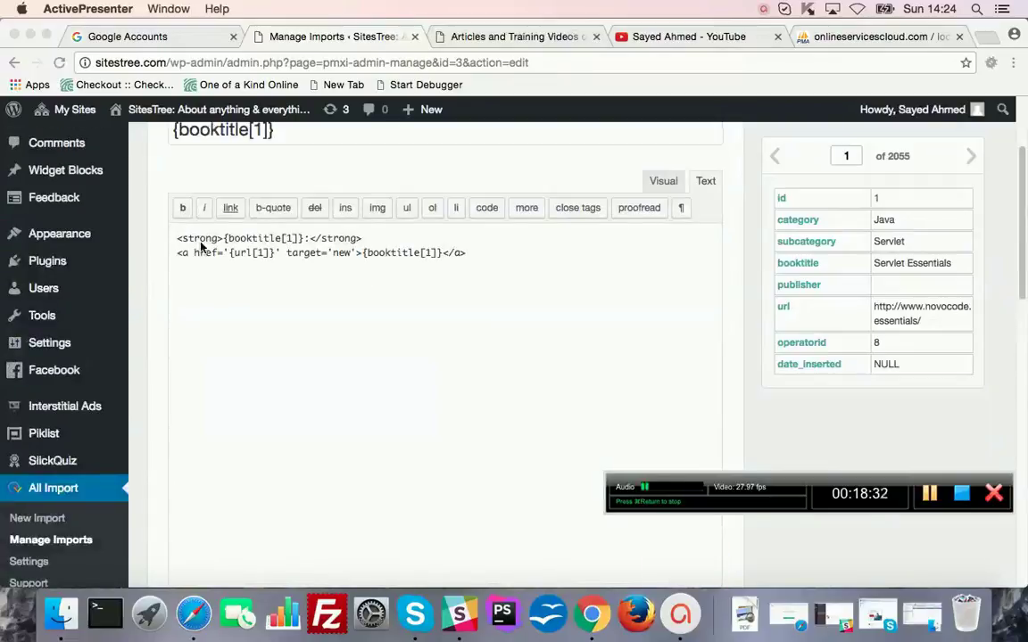
click(395, 238)
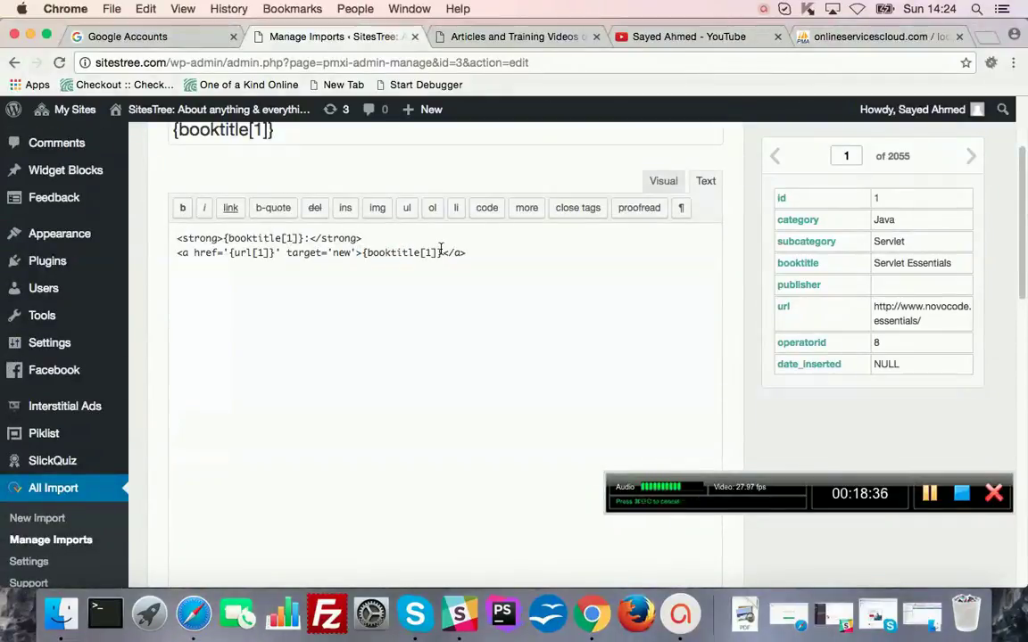
scroll(441, 249, up, 3)
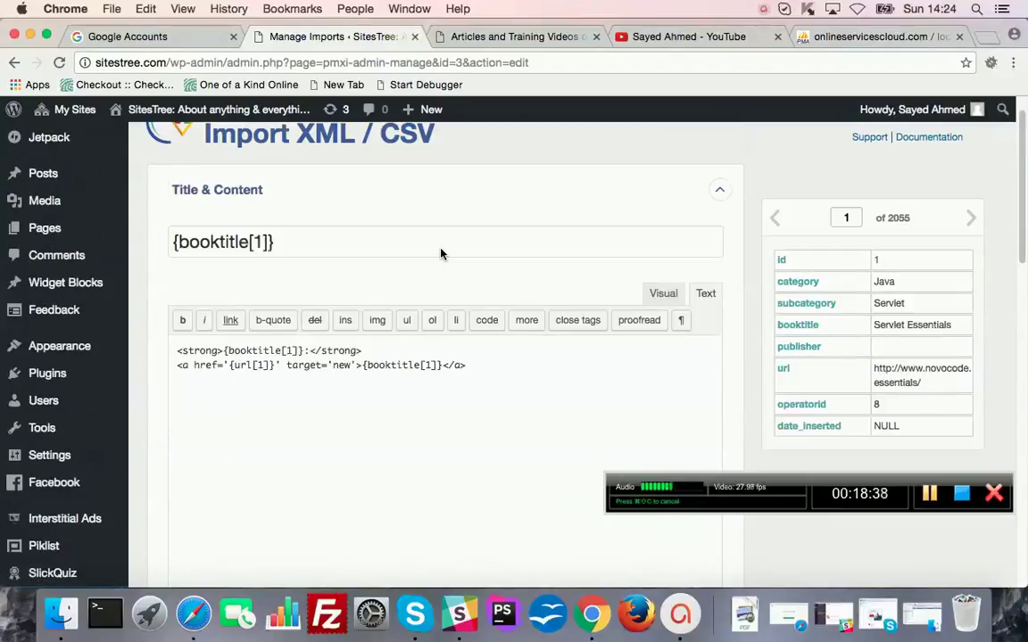
scroll(440, 254, up, 1)
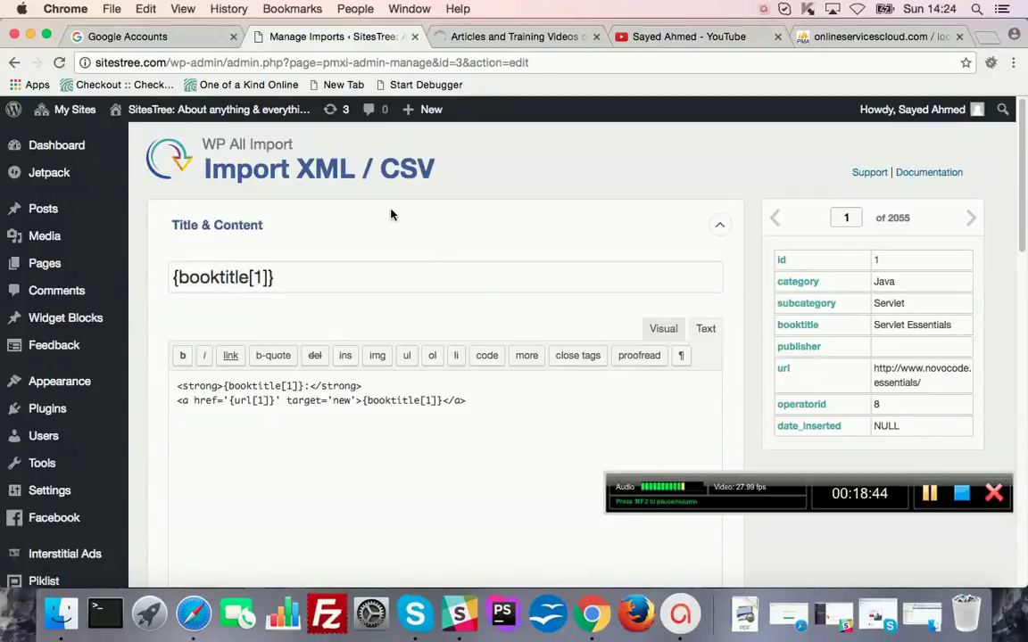
scroll(464, 327, down, 2)
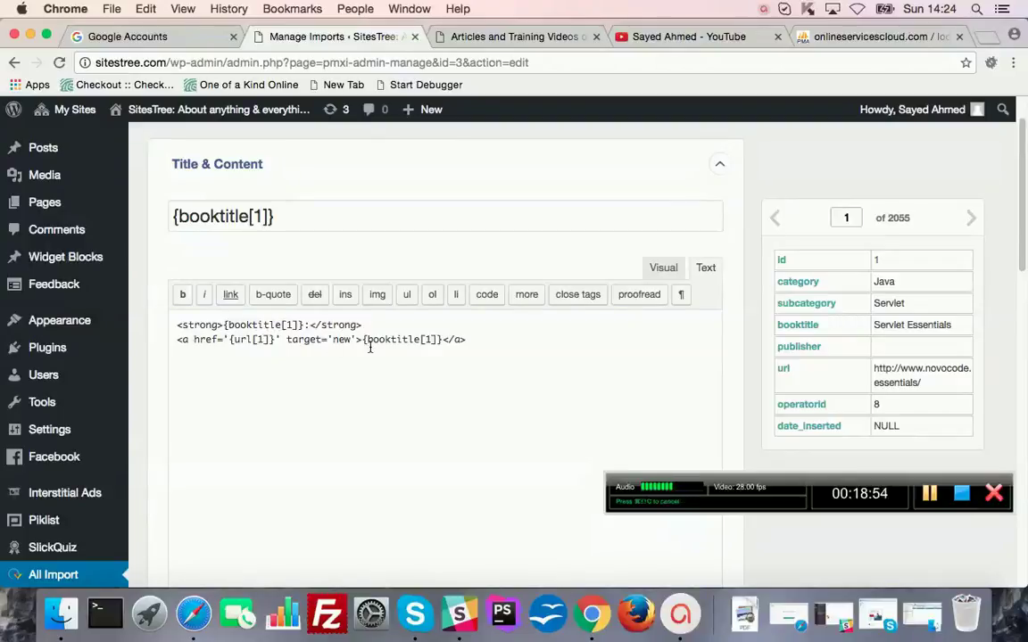
click(484, 337)
click(482, 338)
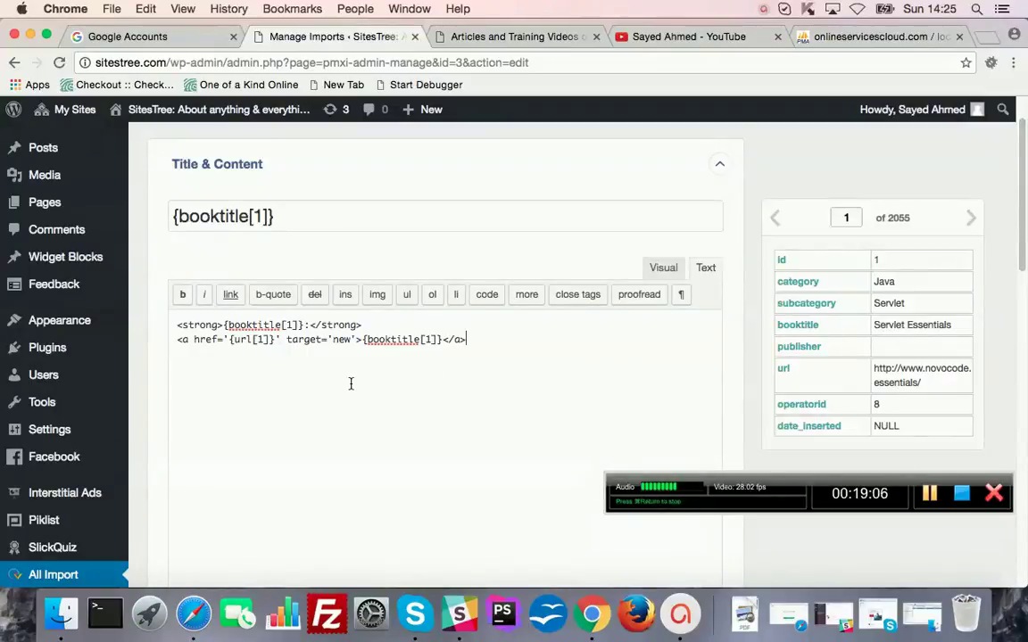
Drag publisher into the Excerpt, then delete the {publisher[1]} token so it stays empty.
scroll(350, 384, down, 10)
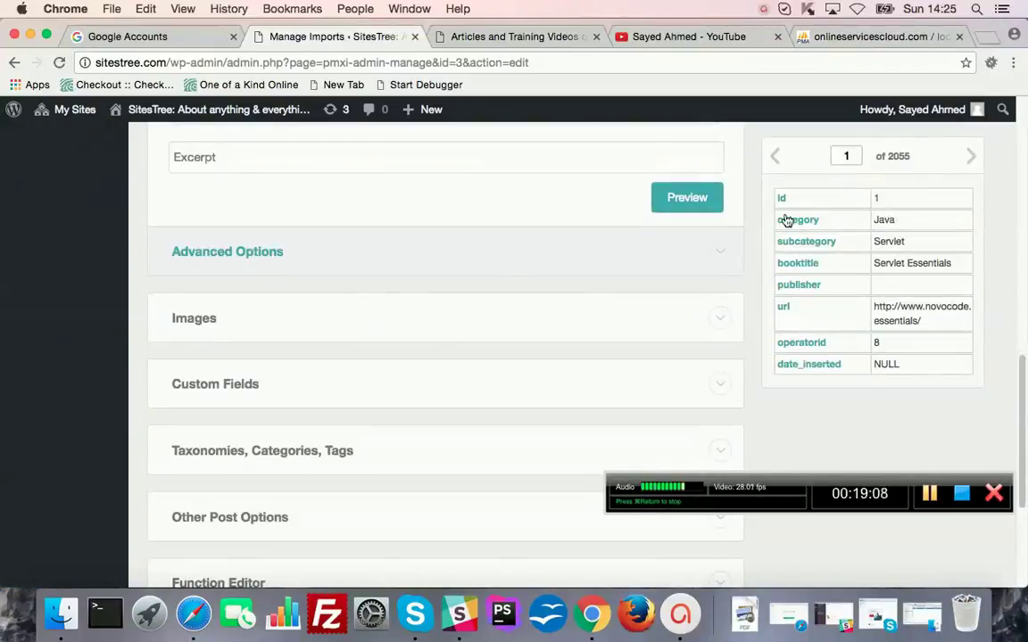
scroll(477, 256, up, 1)
scroll(477, 256, up, 1)
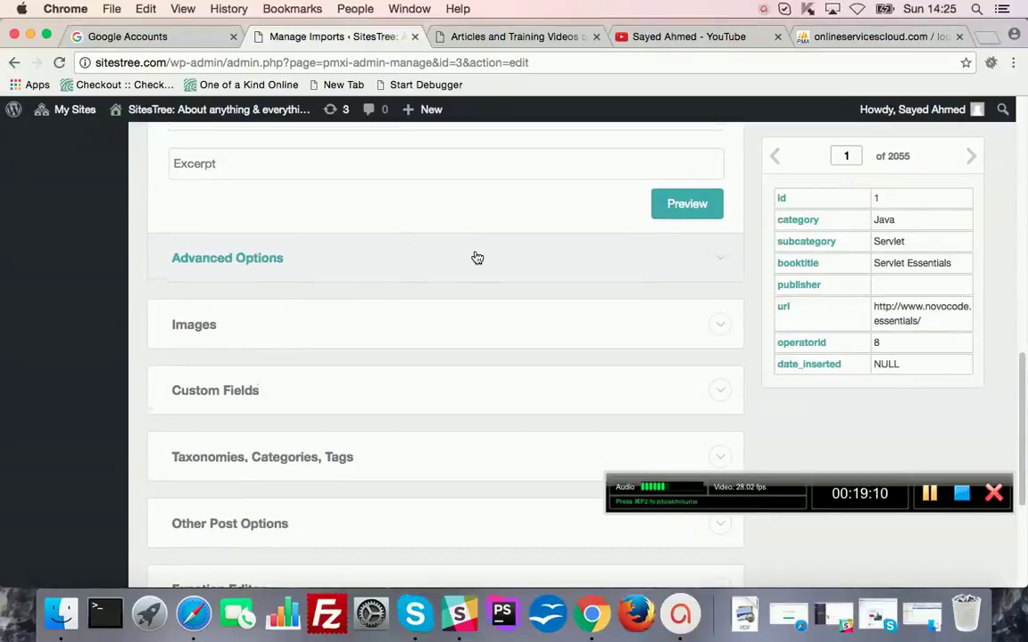
click(225, 171)
scroll(624, 263, up, 1)
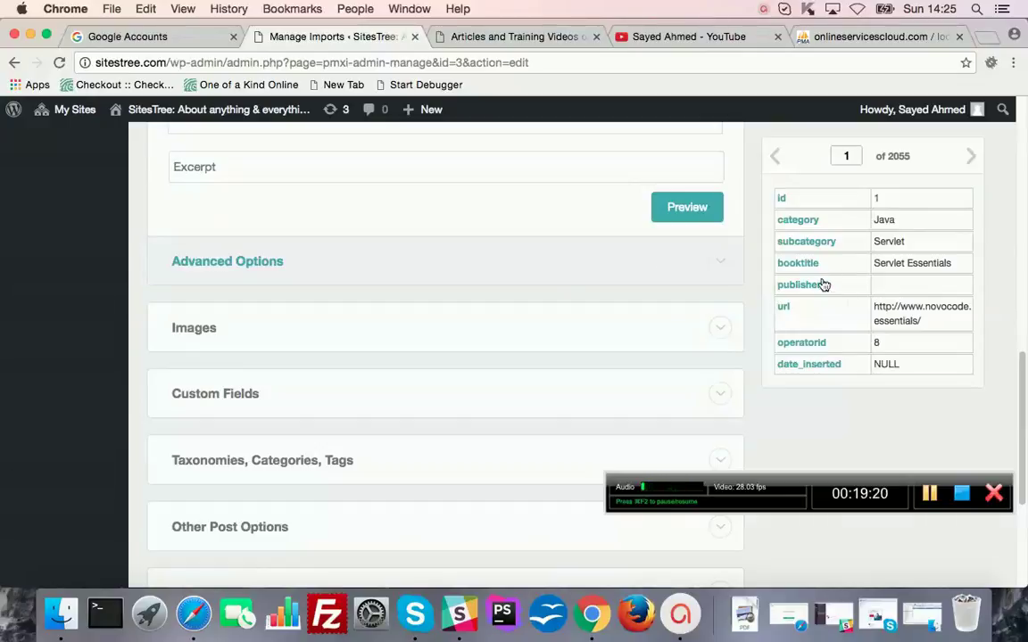
drag(814, 292, 343, 167)
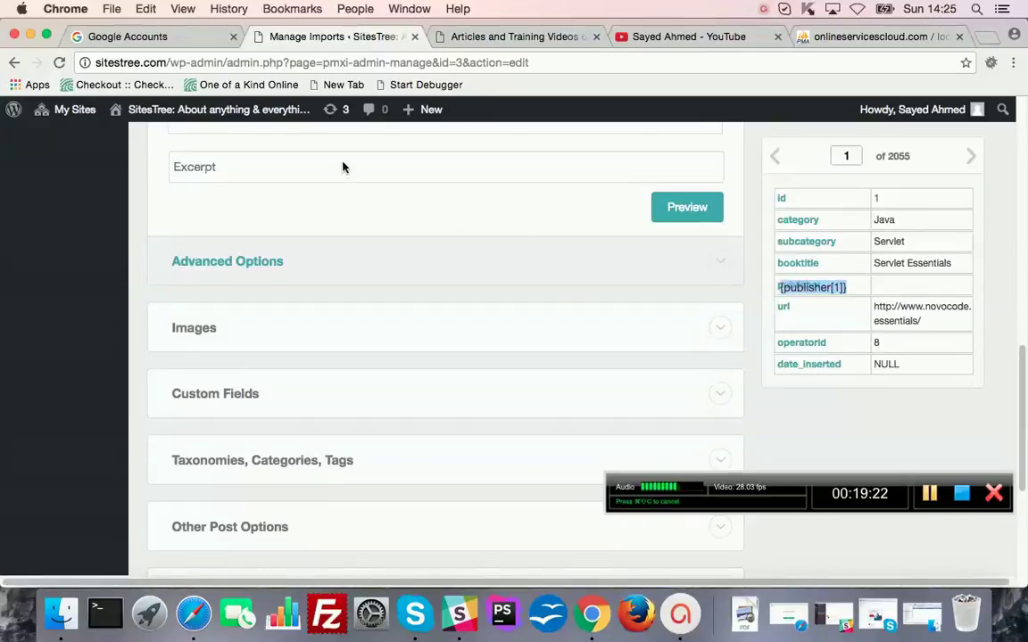
drag(256, 177, 222, 182)
drag(222, 182, 222, 182)
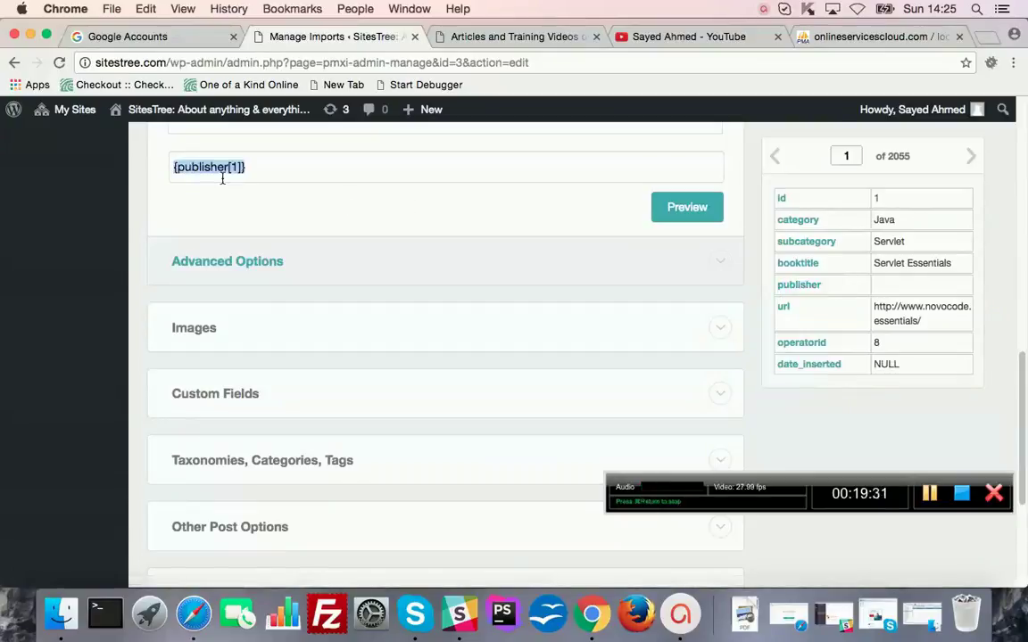
click(276, 169)
drag(276, 167, 139, 163)
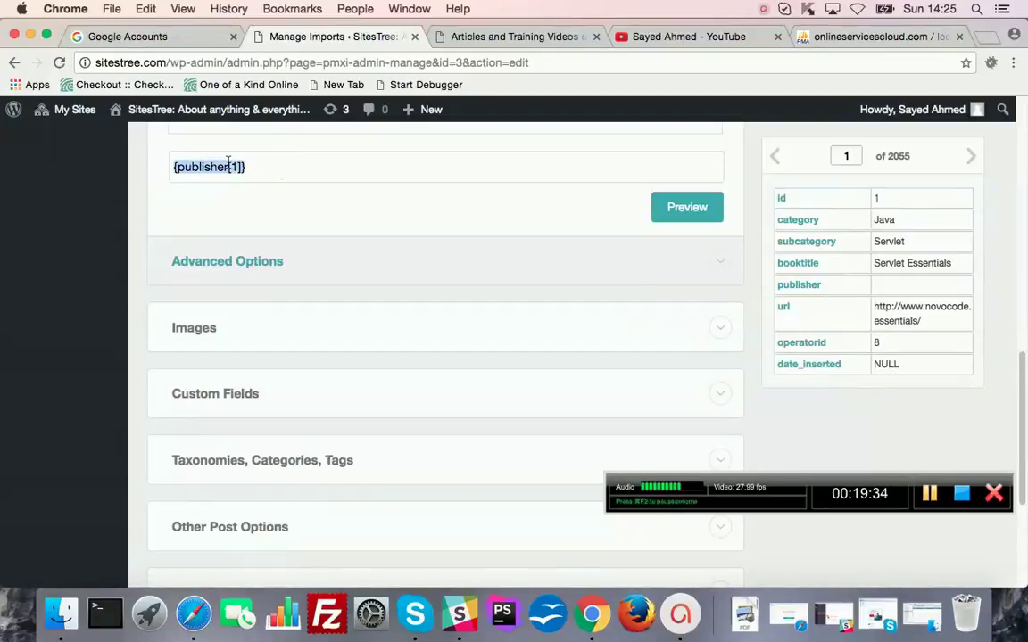
key(BackSpace)
Expand the Advanced Options and Images sections of the bookDatabase import.
scroll(281, 278, down, 1)
click(266, 255)
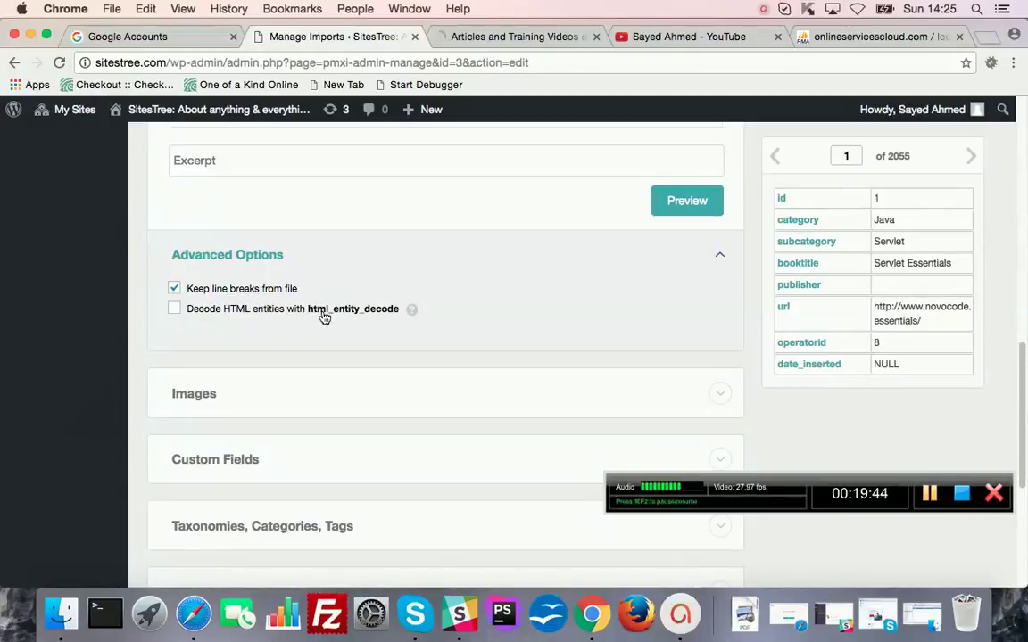
mouse_move(411, 312)
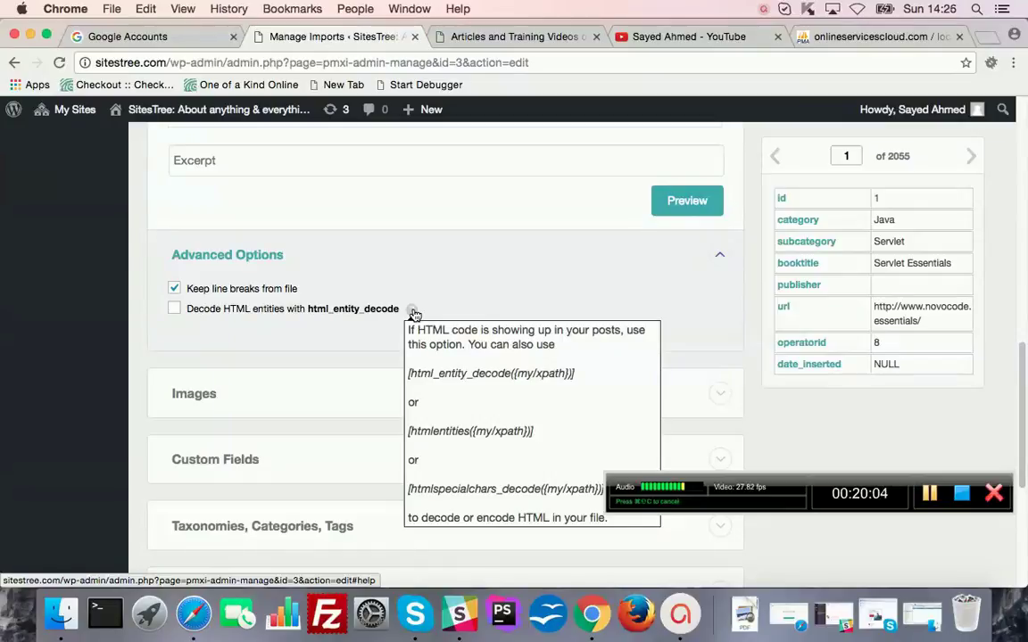
click(200, 389)
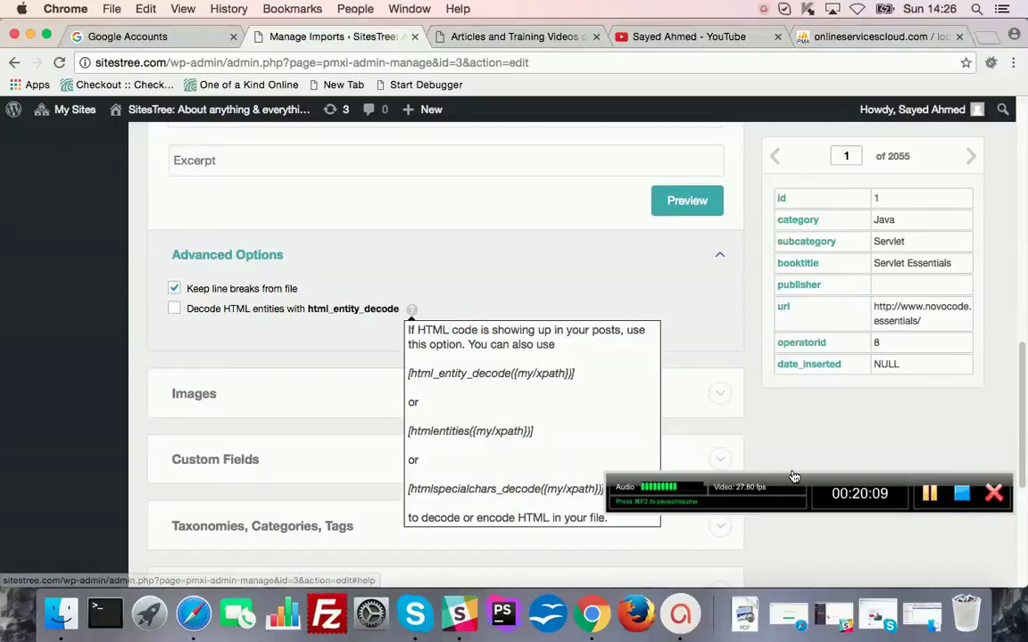
click(823, 485)
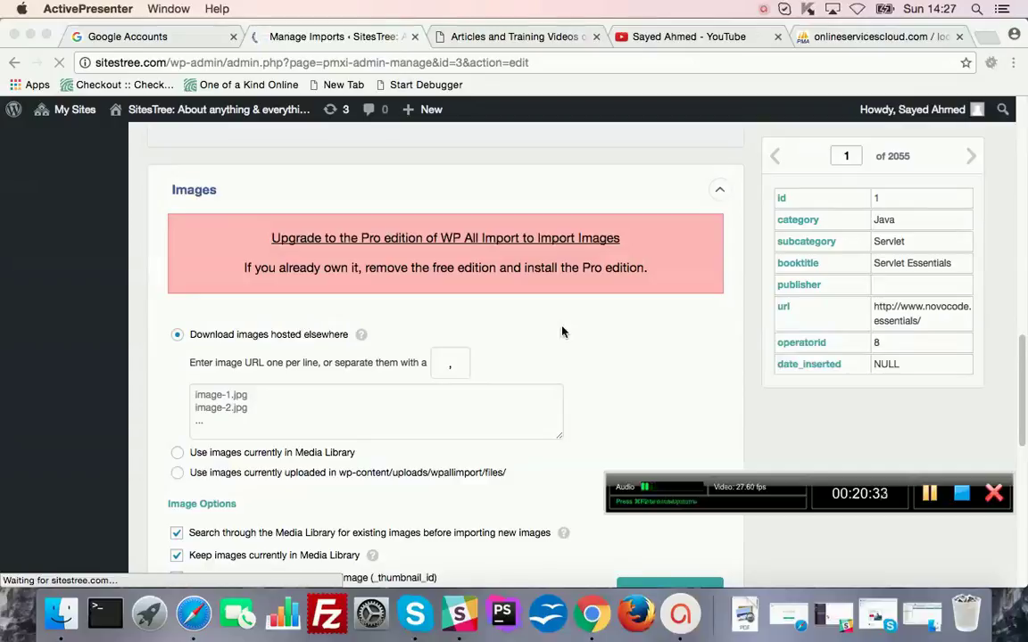
Expand Custom Fields, revealing the Pro-upgrade notice and empty Name/Value pair.
click(522, 330)
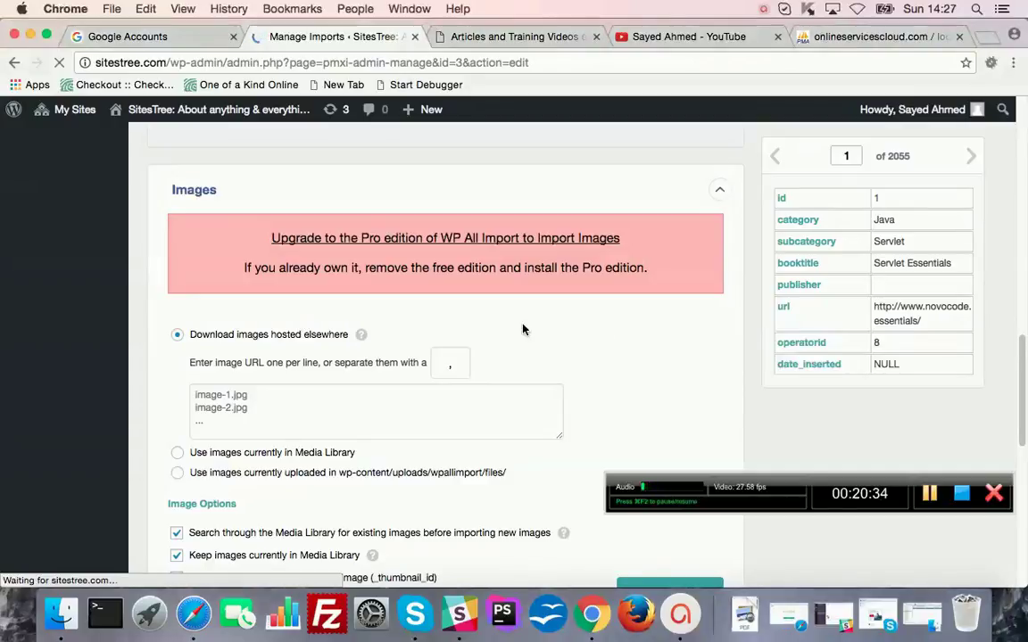
click(522, 330)
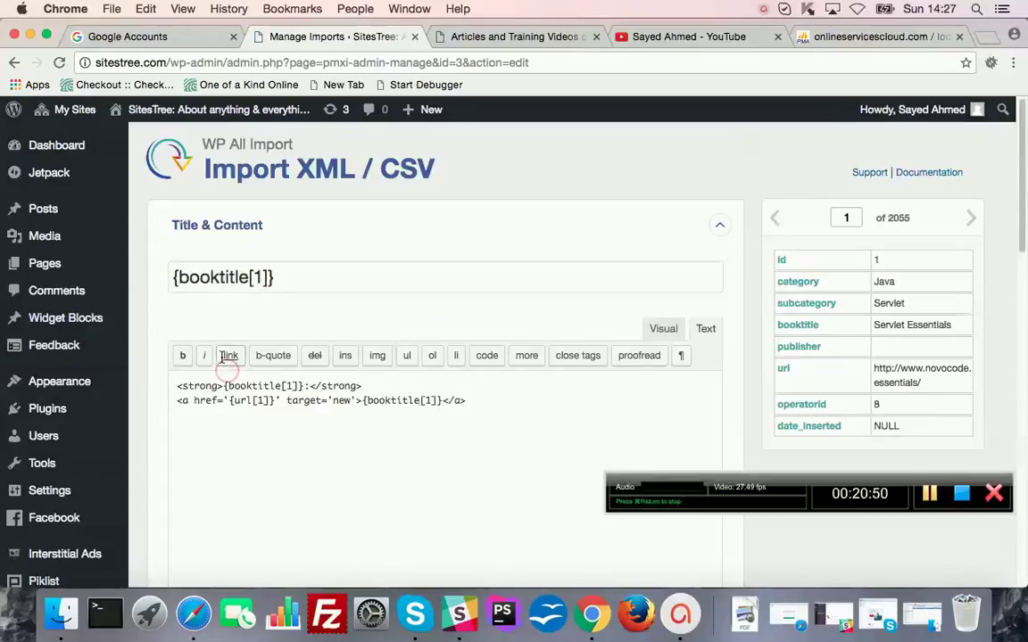
scroll(225, 356, down, 4)
scroll(156, 296, down, 10)
scroll(176, 300, down, 3)
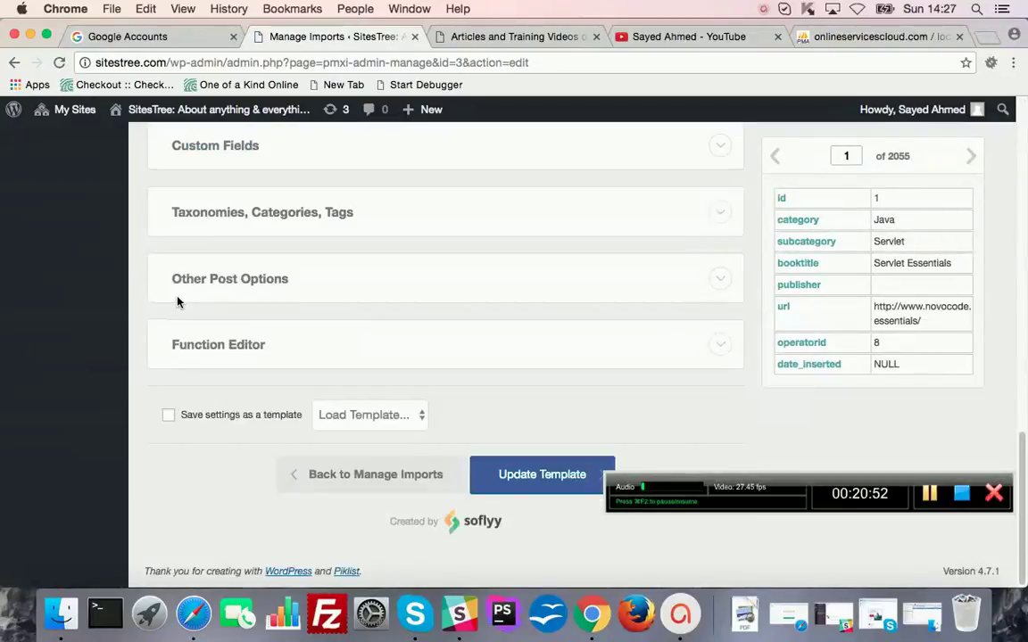
scroll(177, 300, up, 10)
scroll(177, 303, down, 1)
scroll(177, 300, down, 5)
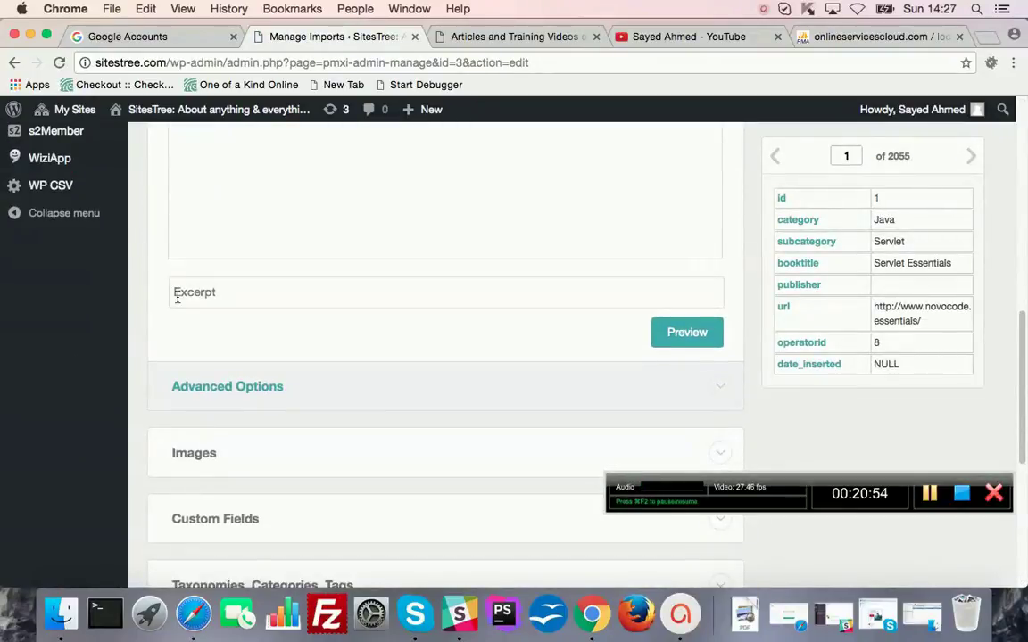
click(215, 343)
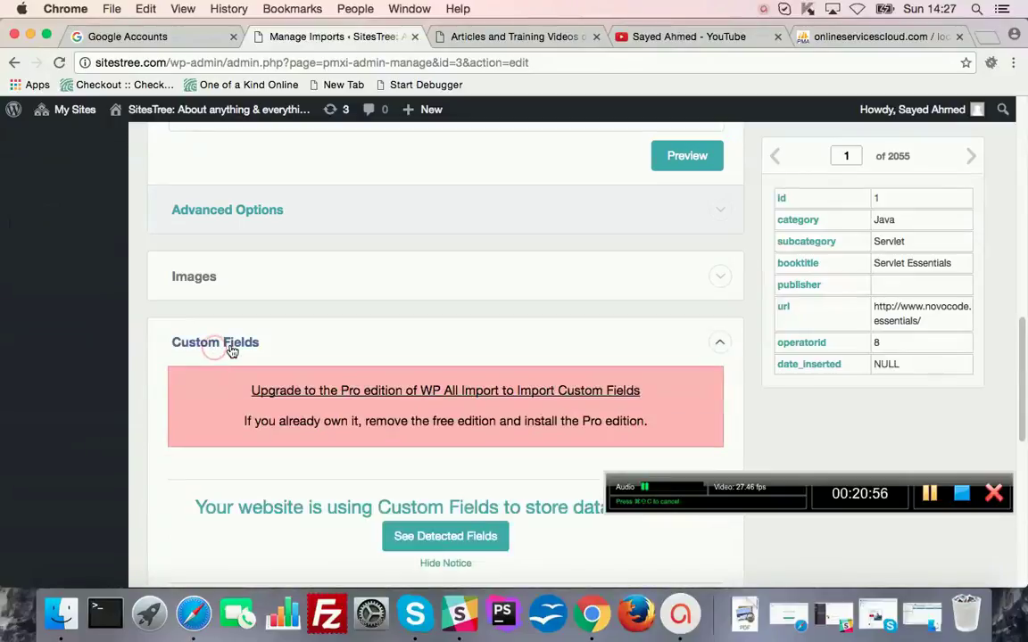
Expand the Taxonomies, Categories, Tags section.
scroll(193, 355, down, 4)
scroll(190, 355, down, 3)
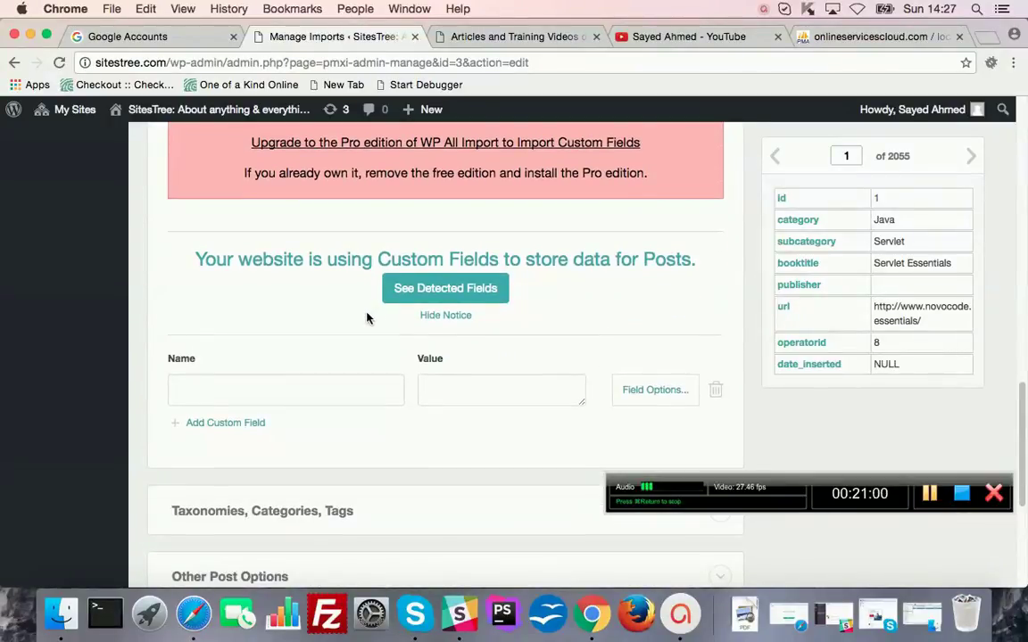
scroll(366, 318, down, 5)
click(310, 301)
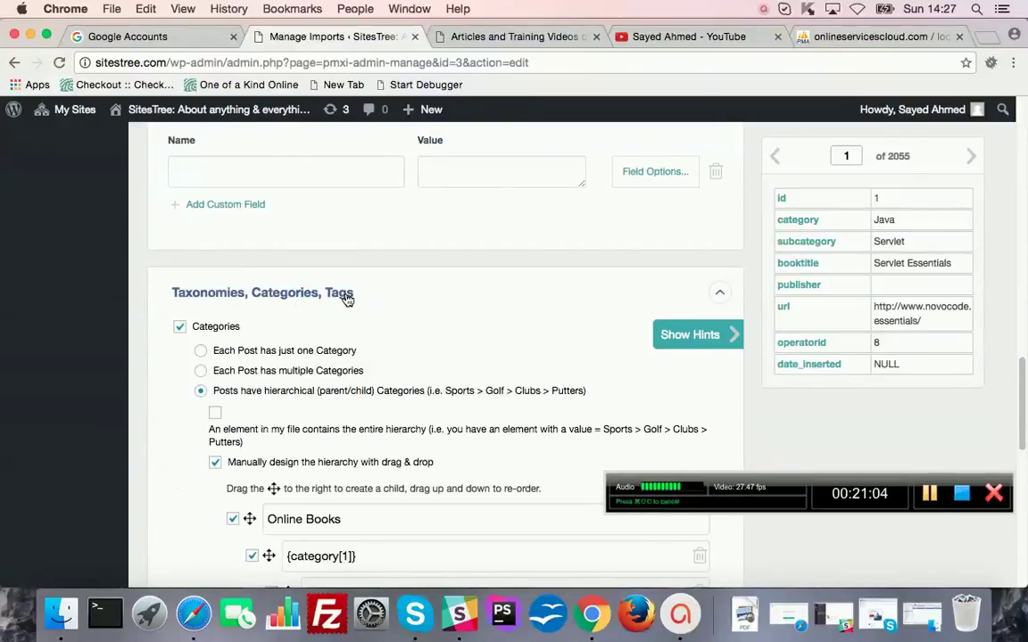
Review the Online Books category hierarchy and Tags settings, then expand Other Post Options.
scroll(353, 298, down, 2)
scroll(356, 300, down, 1)
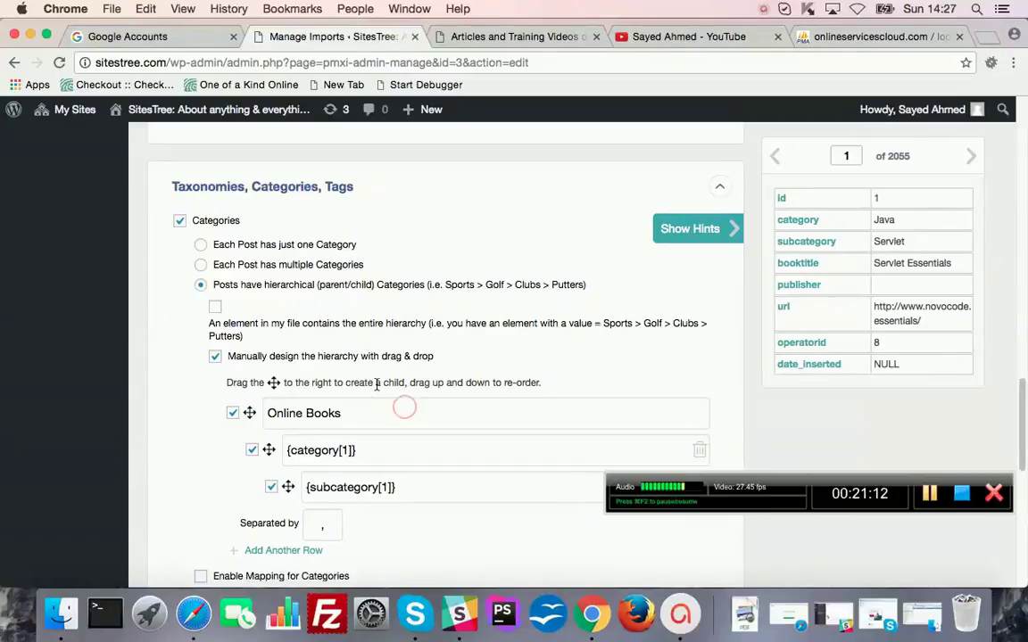
scroll(455, 281, down, 1)
scroll(455, 281, down, 1)
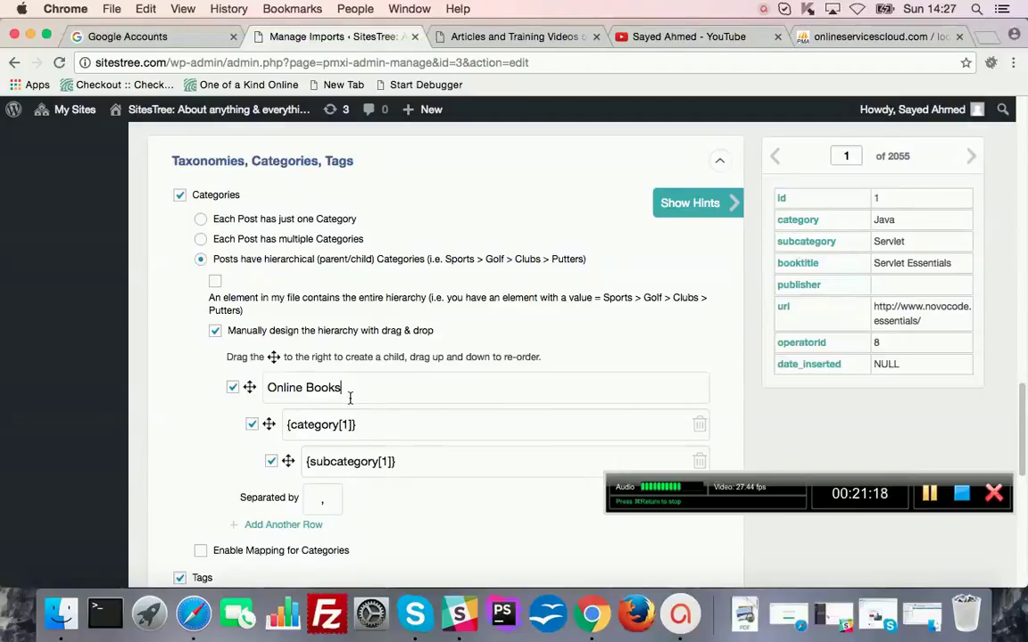
scroll(349, 395, down, 3)
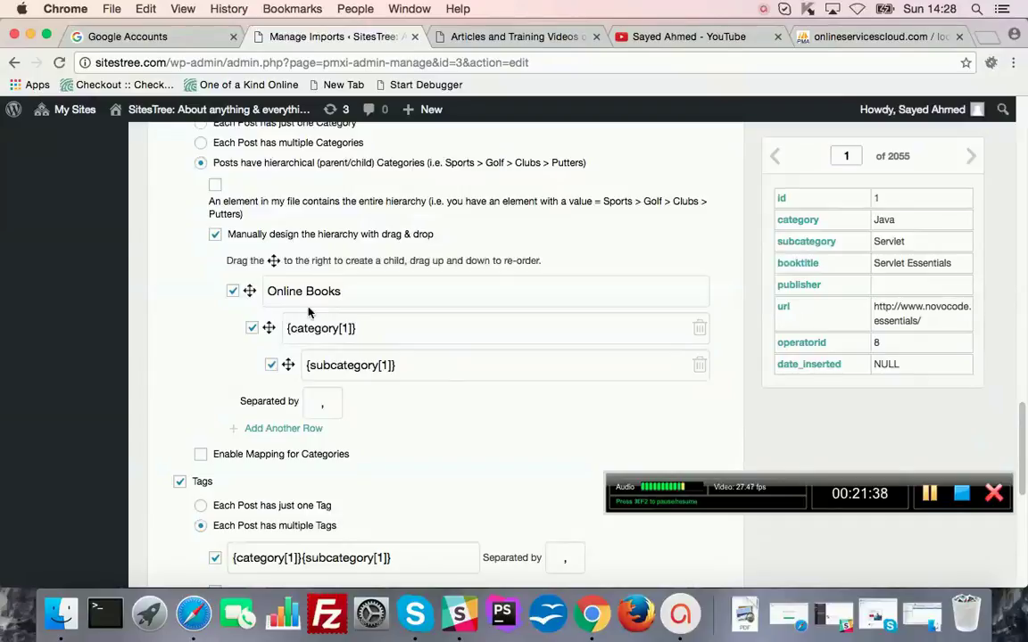
scroll(357, 397, down, 2)
scroll(365, 397, down, 1)
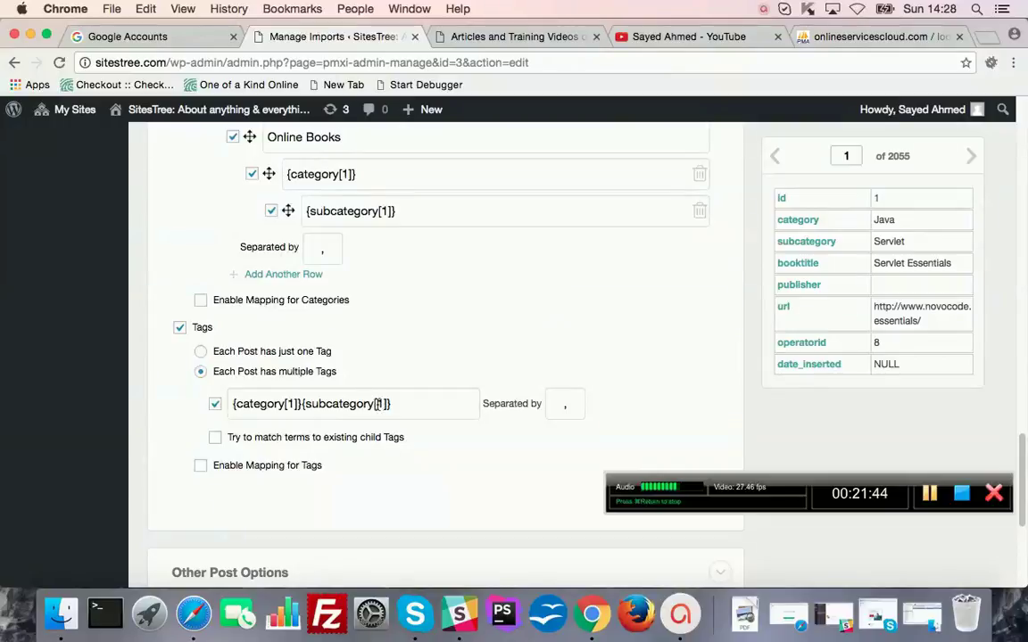
scroll(357, 401, down, 5)
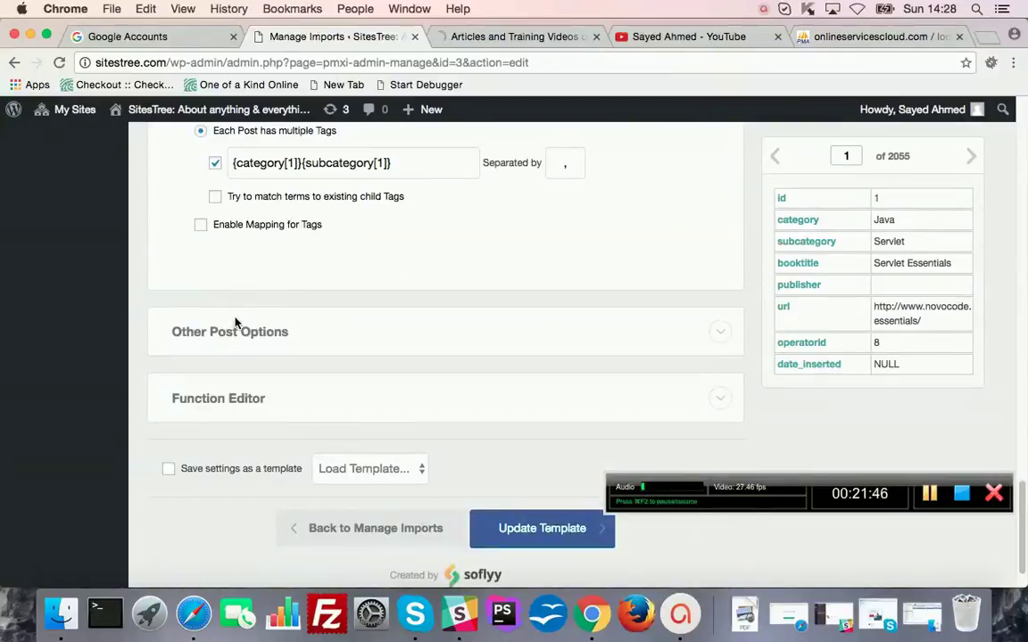
click(229, 332)
scroll(398, 344, down, 3)
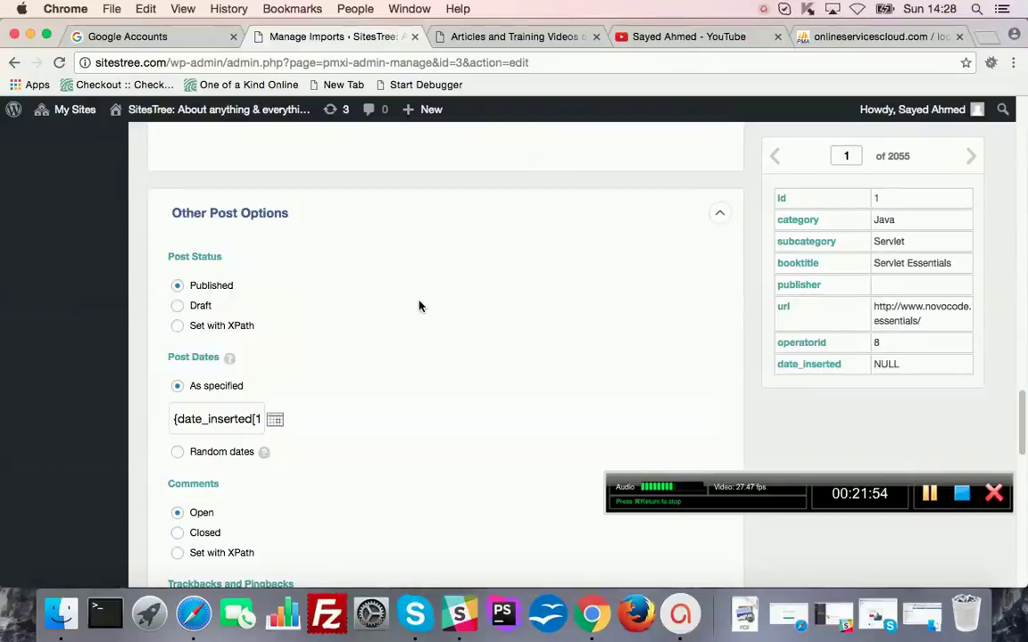
scroll(416, 302, down, 5)
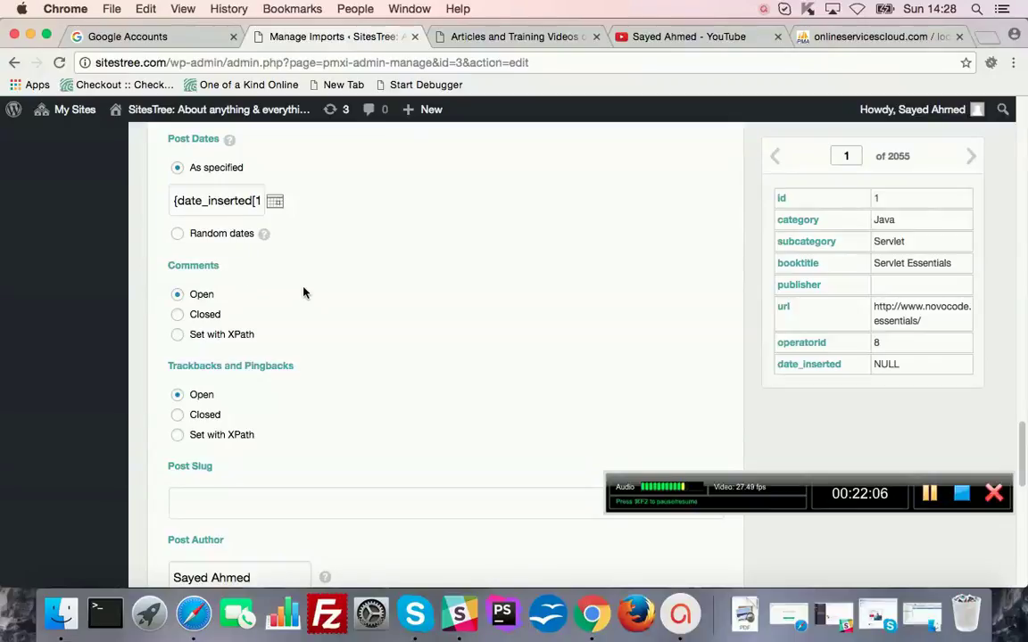
scroll(345, 291, down, 1)
scroll(346, 291, down, 5)
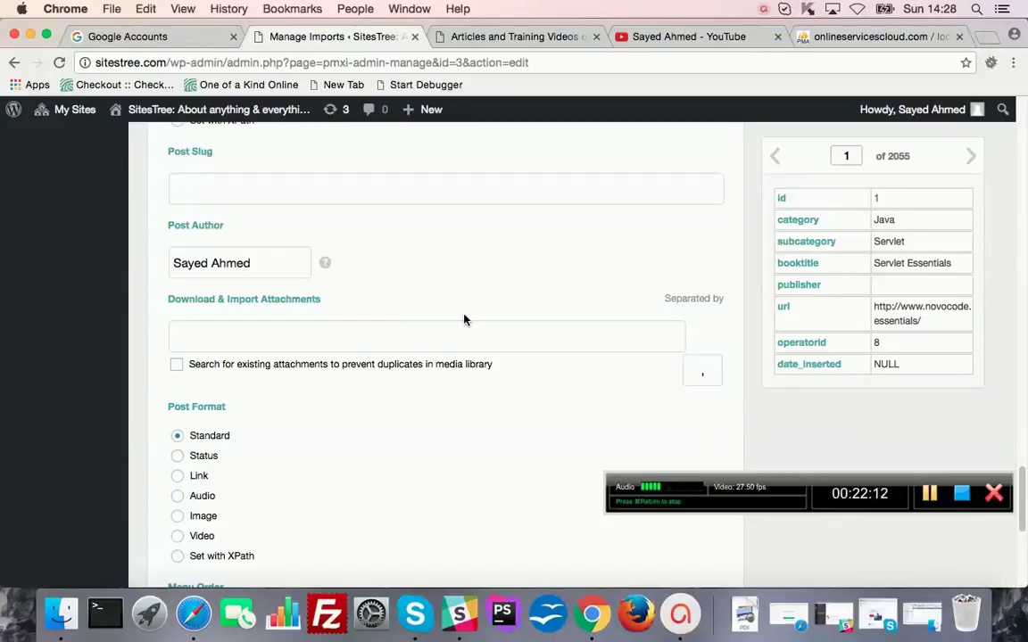
click(277, 263)
scroll(457, 396, down, 8)
scroll(365, 317, up, 10)
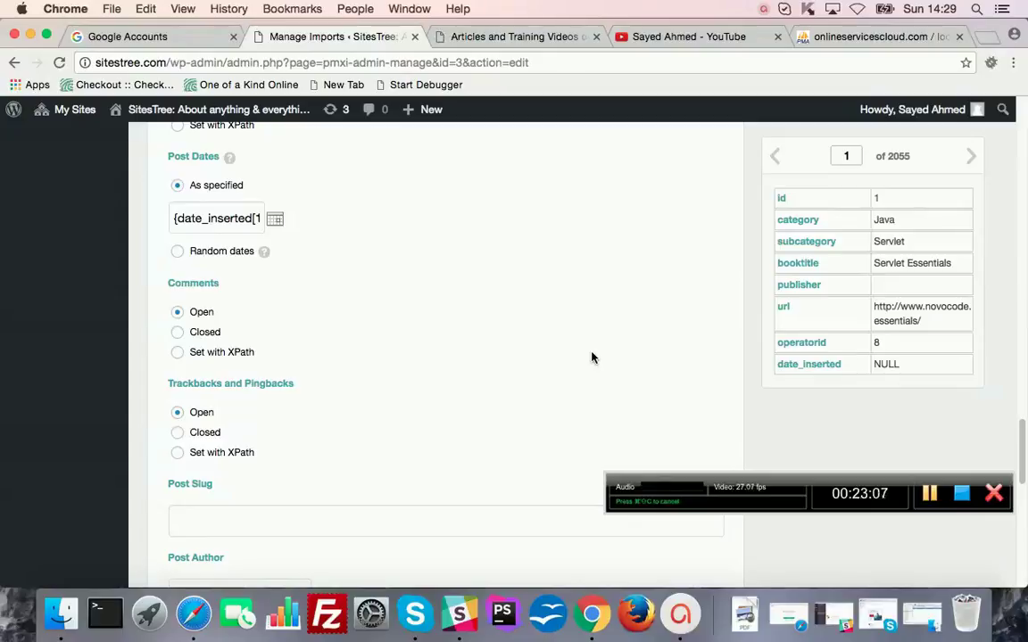
scroll(591, 356, down, 10)
scroll(592, 356, up, 20)
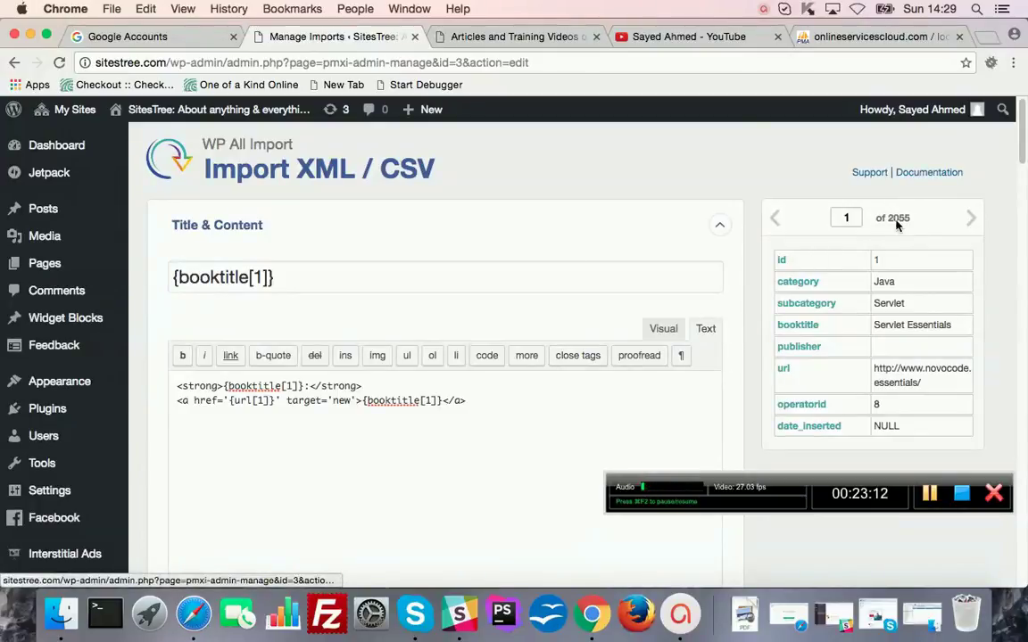
Preview book record 2 of 2055, then open the article import (ID 2) template.
click(972, 217)
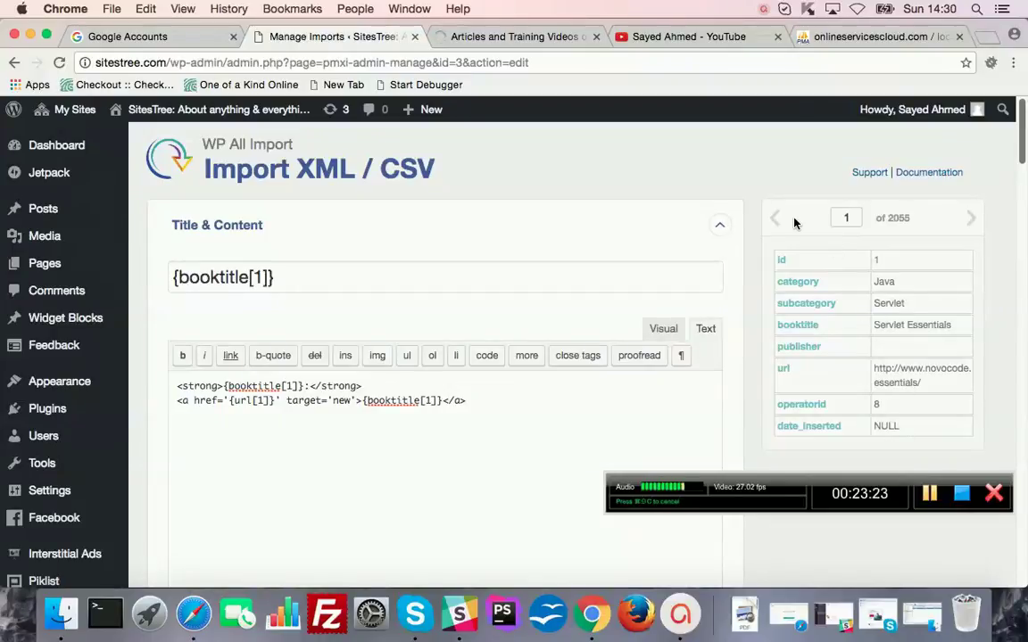
click(971, 218)
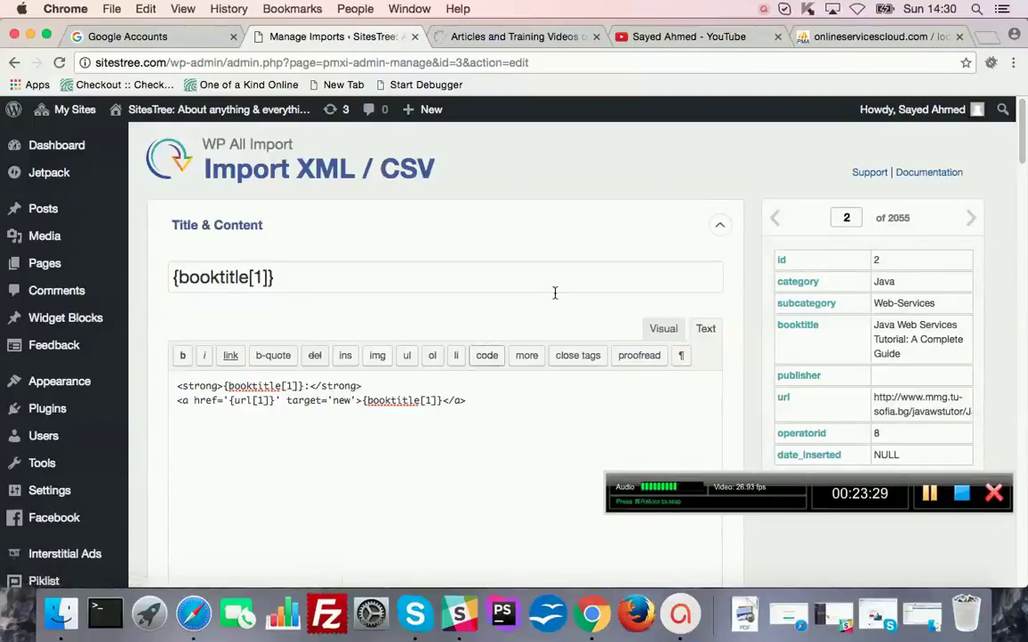
click(919, 494)
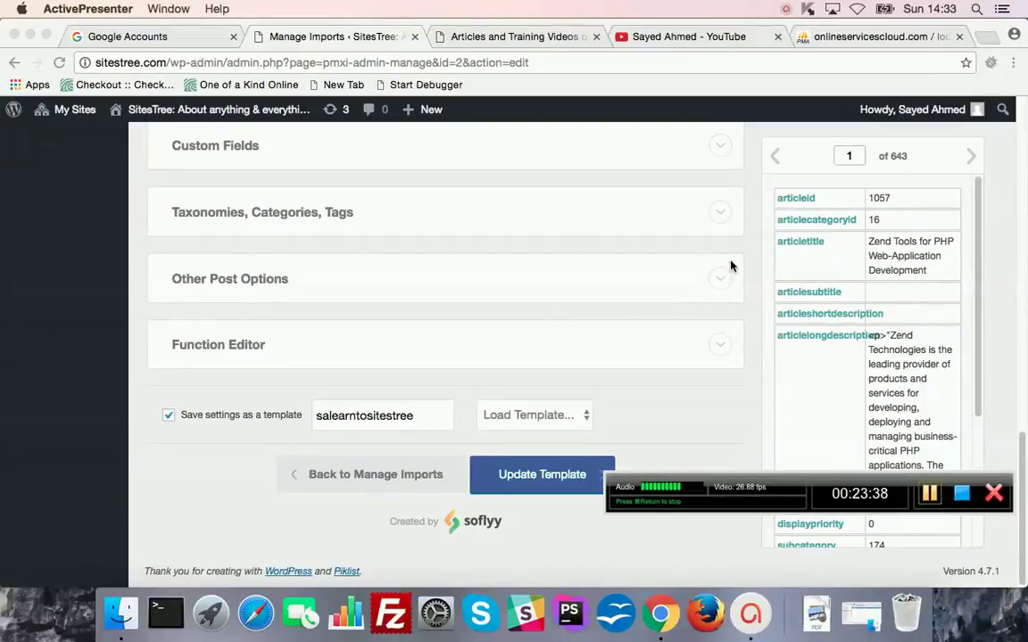
Expand the article template's advanced options section on the import page.
scroll(622, 292, up, 15)
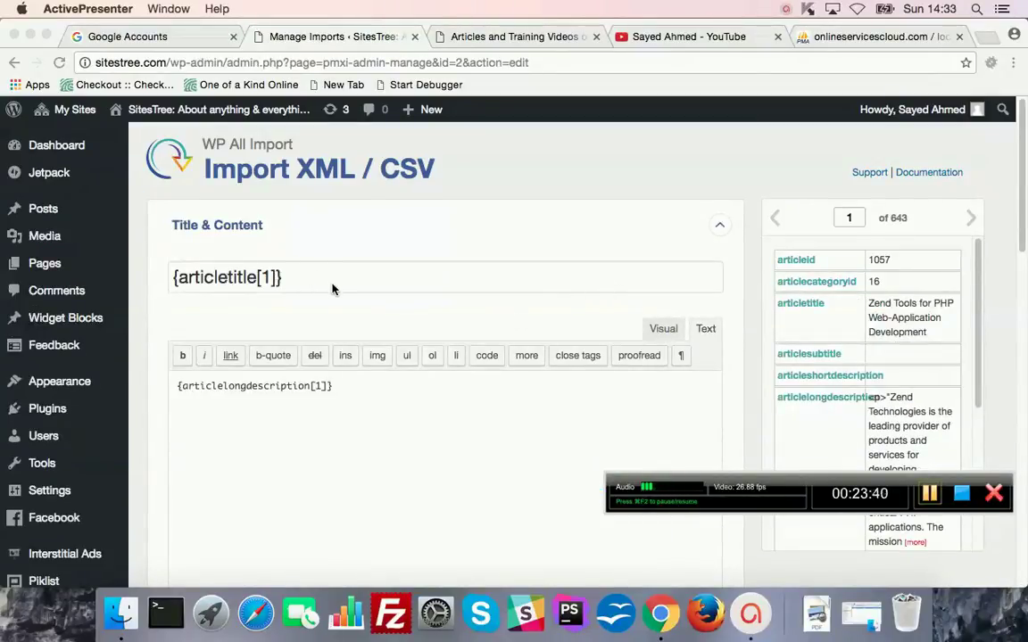
scroll(332, 290, down, 10)
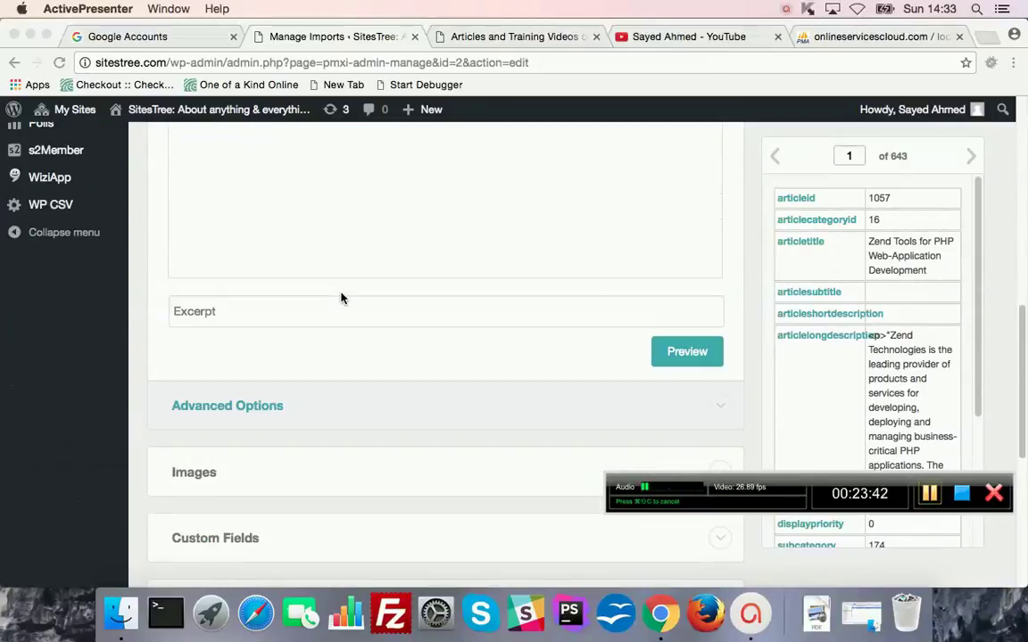
click(290, 310)
click(232, 321)
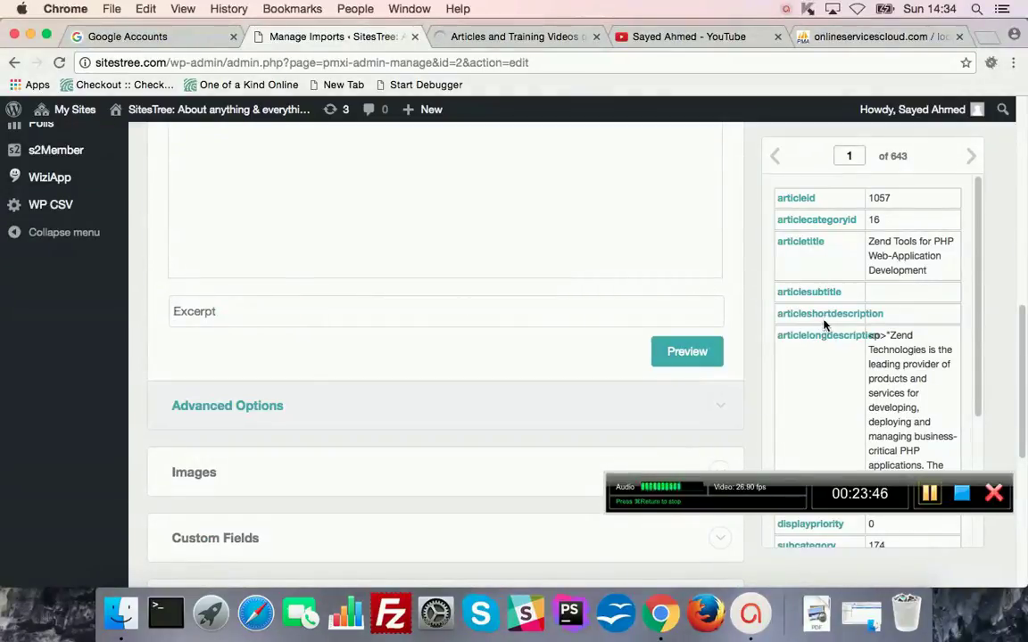
scroll(825, 326, down, 5)
scroll(830, 334, down, 4)
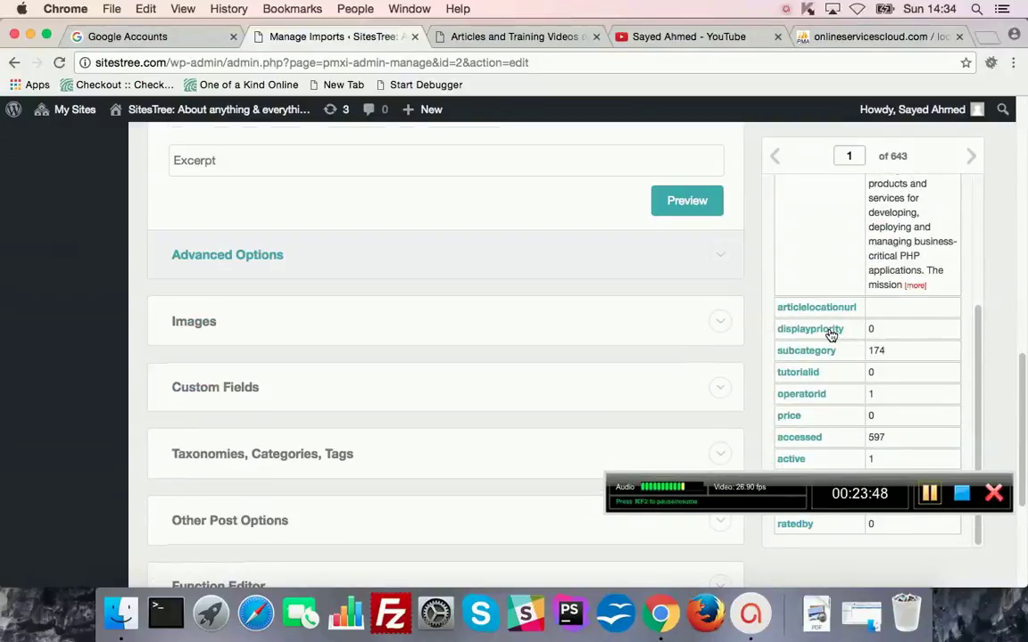
scroll(831, 334, up, 8)
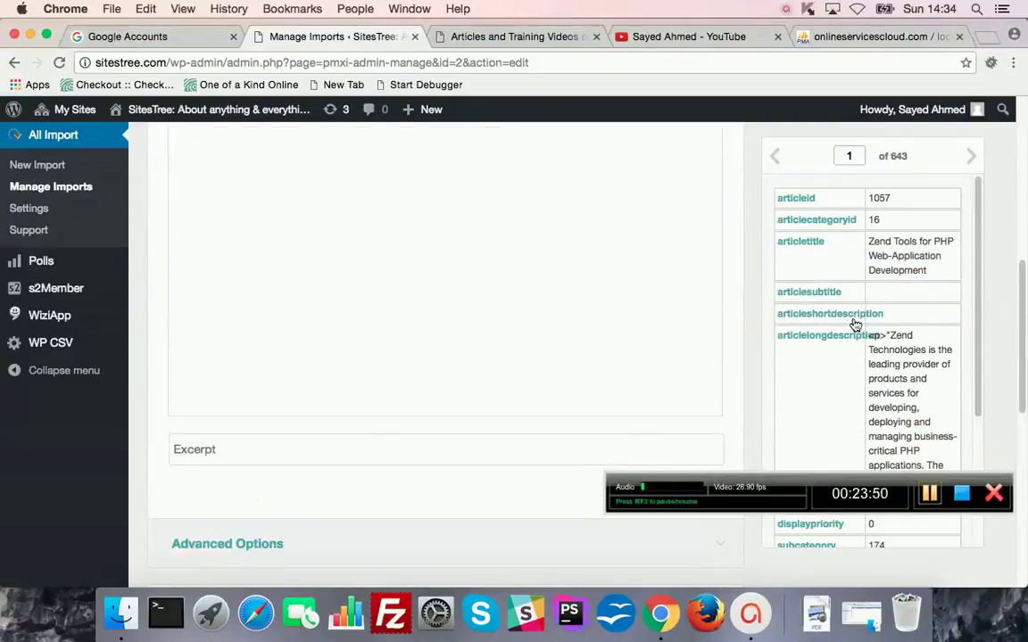
scroll(352, 318, down, 3)
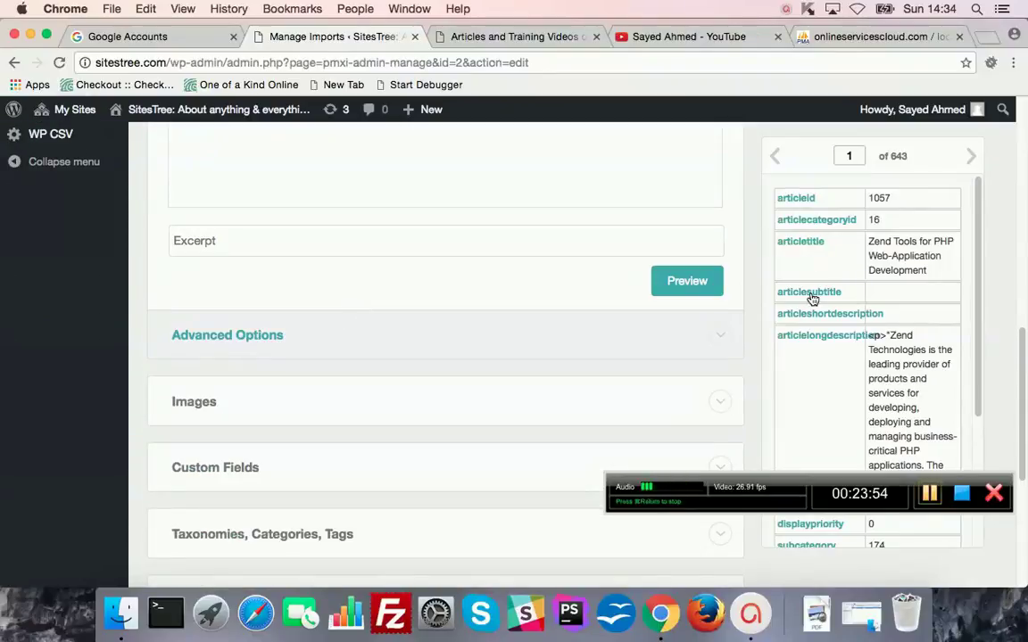
click(273, 342)
Expand the template's Images and Custom Fields sections to review them.
scroll(373, 356, down, 1)
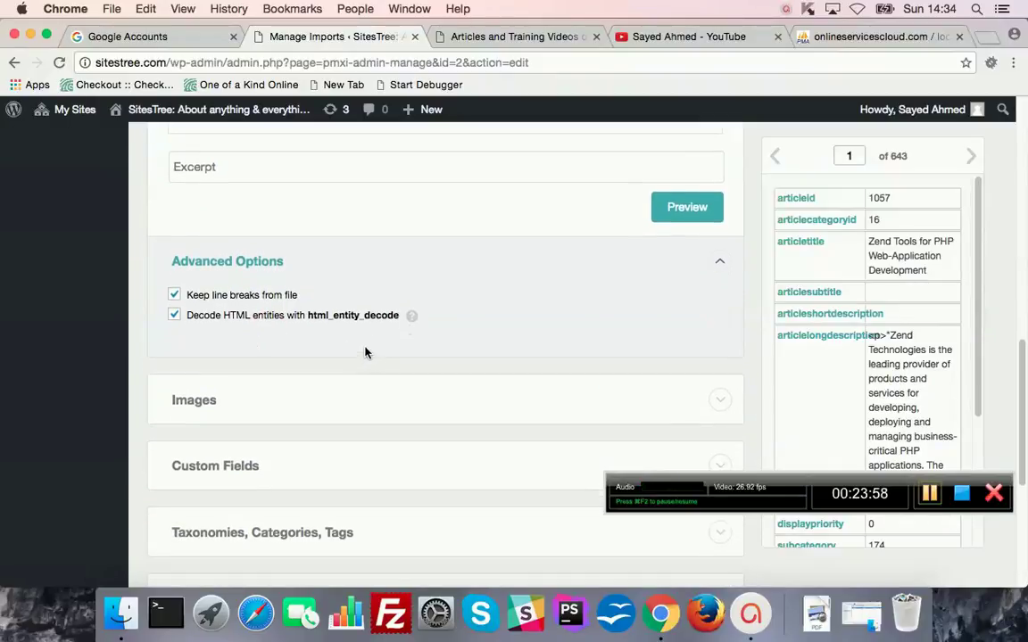
scroll(258, 333, down, 2)
click(231, 316)
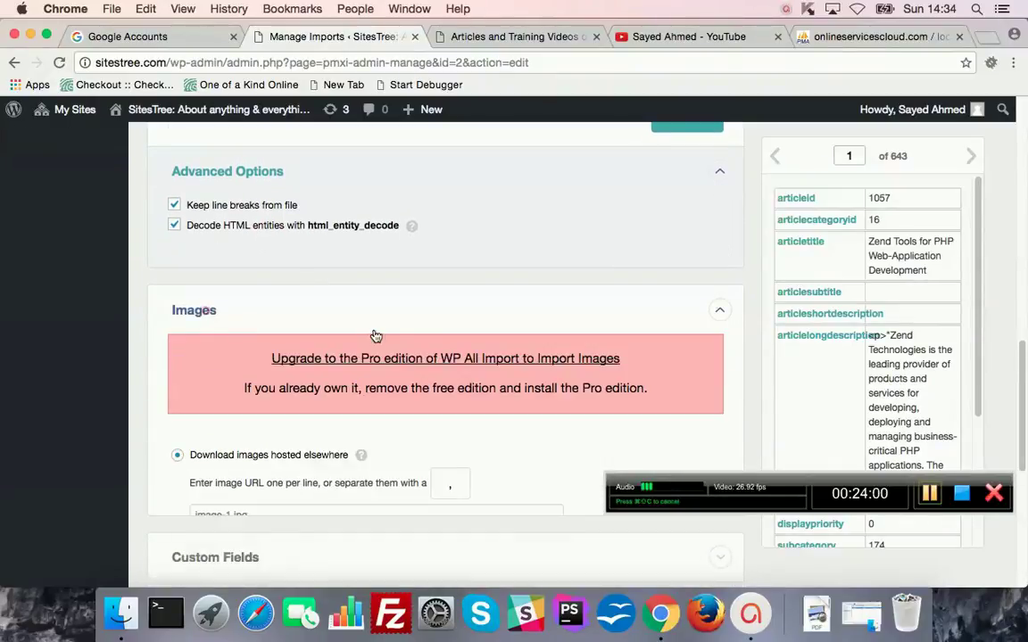
scroll(390, 337, down, 5)
scroll(239, 392, down, 7)
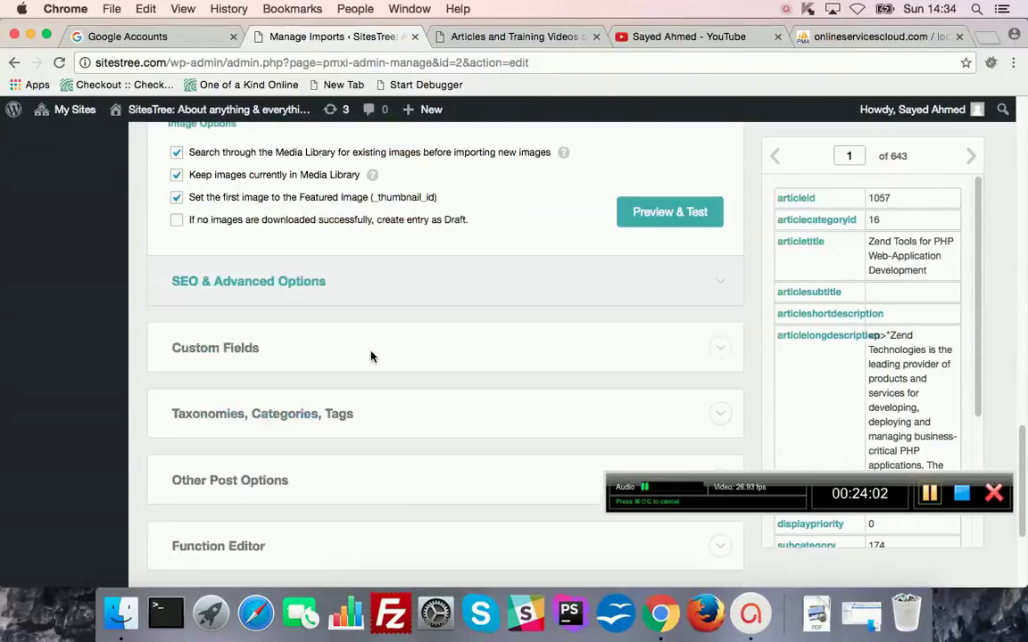
click(265, 237)
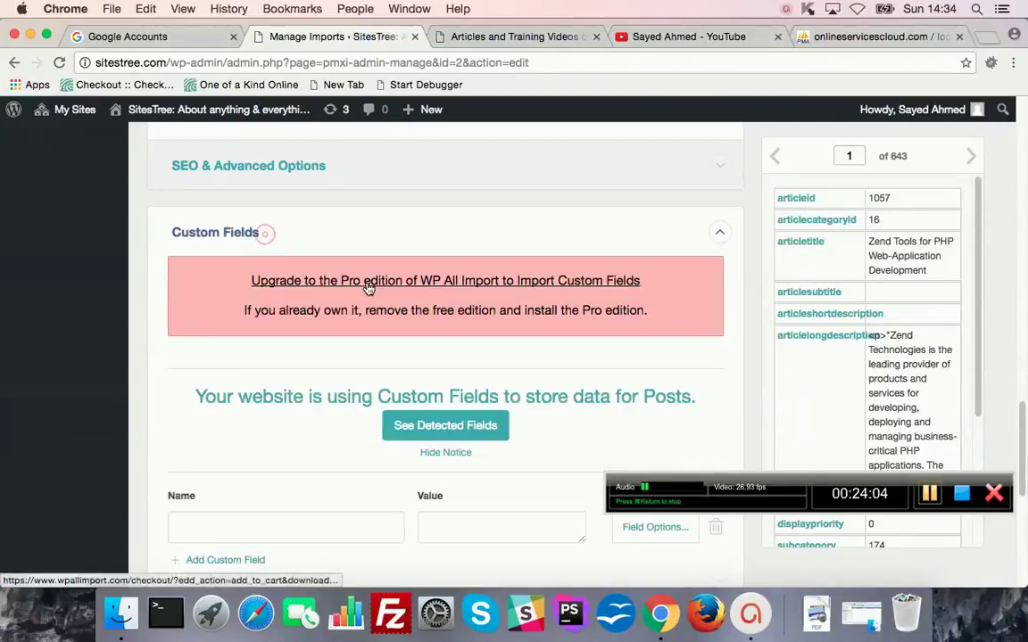
Expand Taxonomies, Categories, Tags and Other Post Options, then start a New Import.
scroll(369, 286, down, 9)
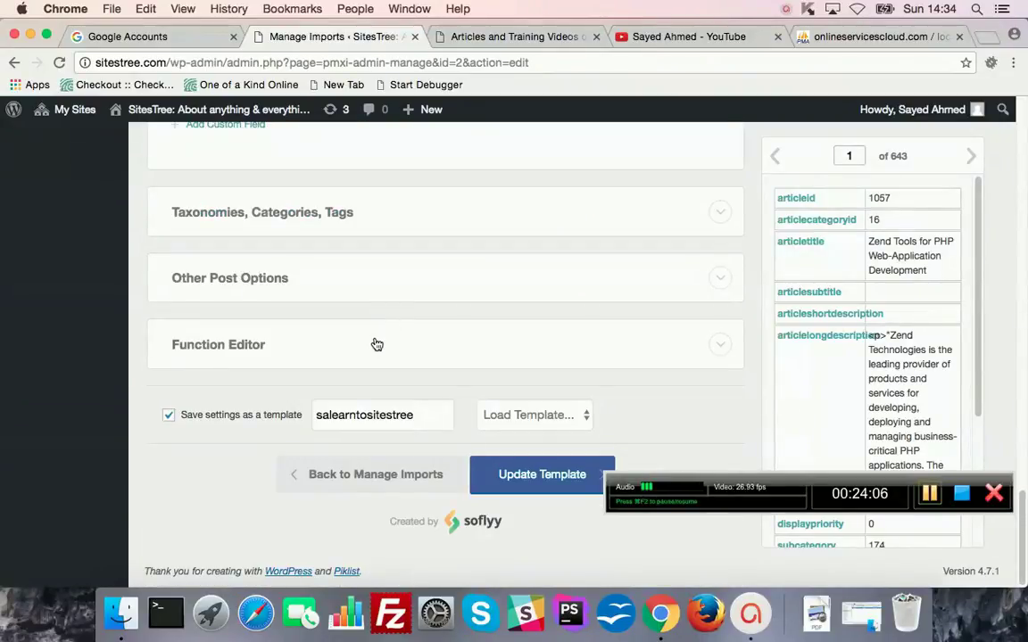
scroll(377, 341, up, 9)
scroll(375, 343, down, 7)
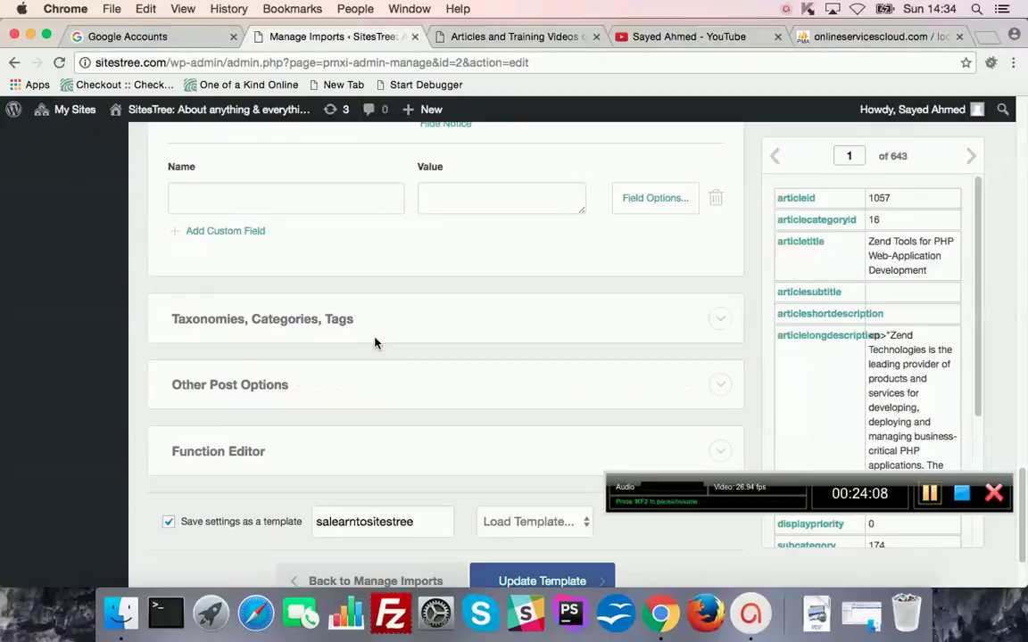
click(275, 323)
scroll(357, 337, down, 8)
click(252, 292)
scroll(429, 296, down, 9)
scroll(429, 297, down, 8)
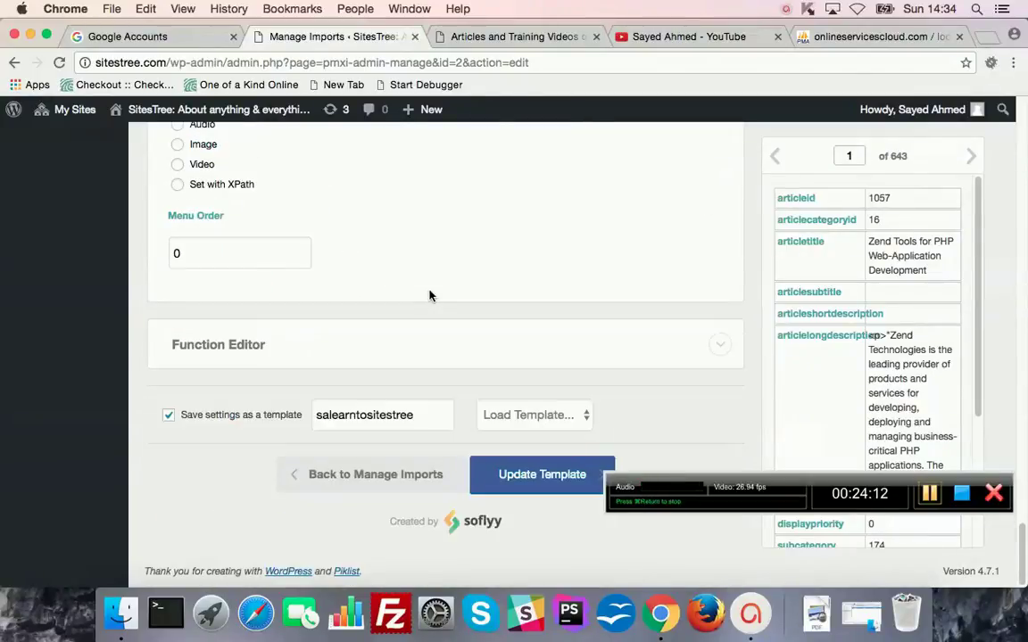
scroll(429, 294, up, 15)
scroll(427, 296, down, 15)
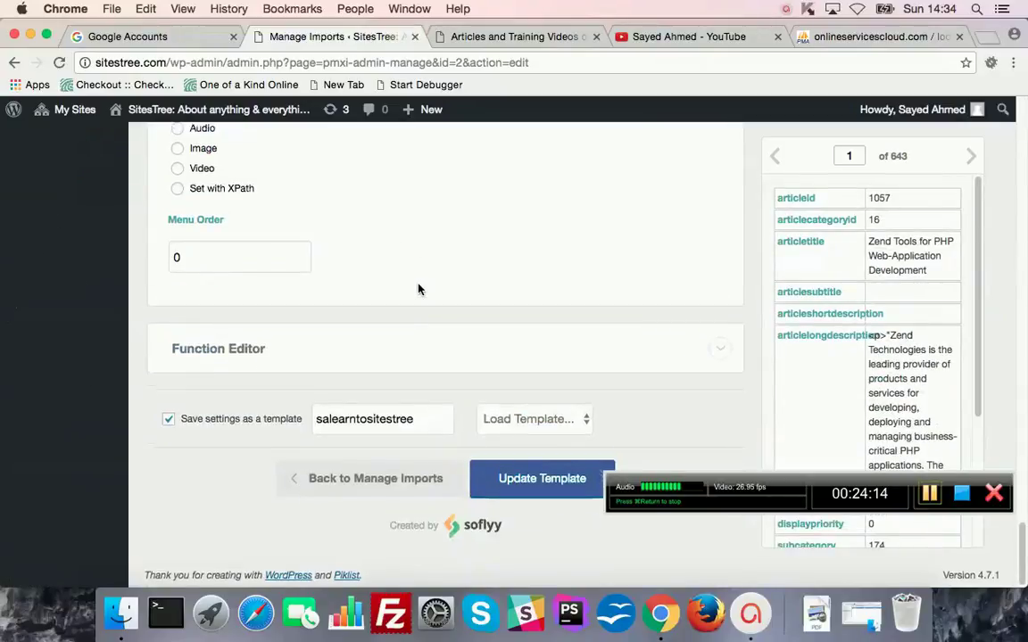
scroll(418, 289, up, 15)
scroll(275, 286, down, 5)
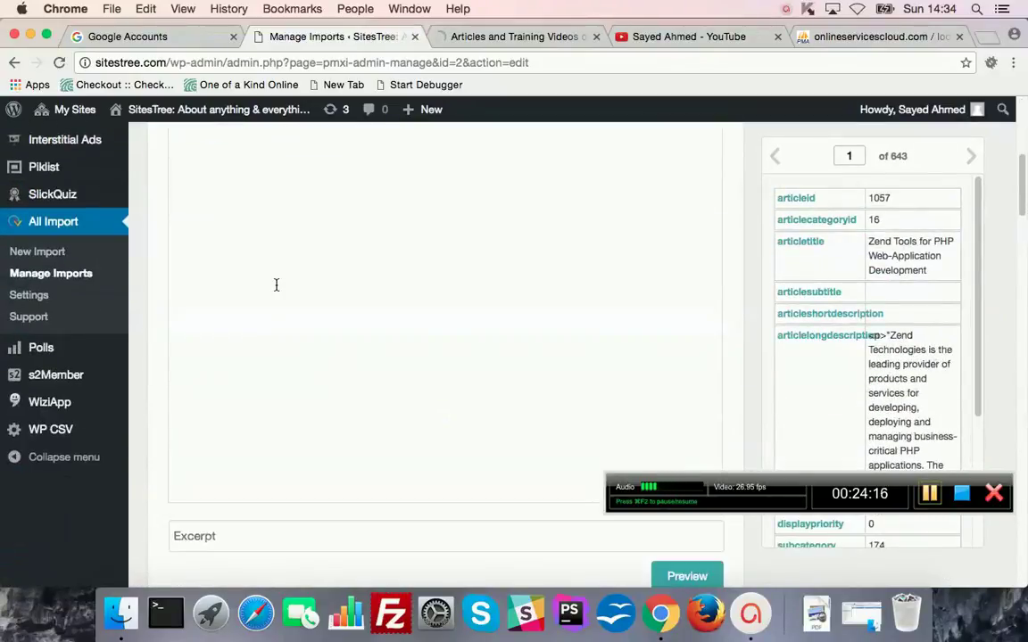
click(28, 253)
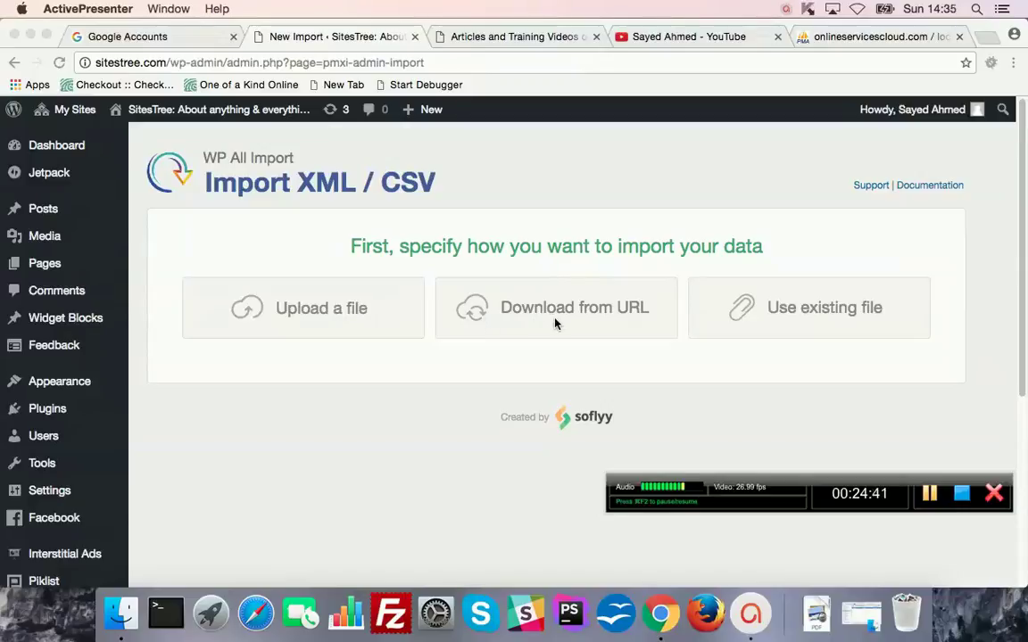
Look over the New Import choices: Upload a file, Download from URL, Use existing file.
scroll(951, 364, down, 5)
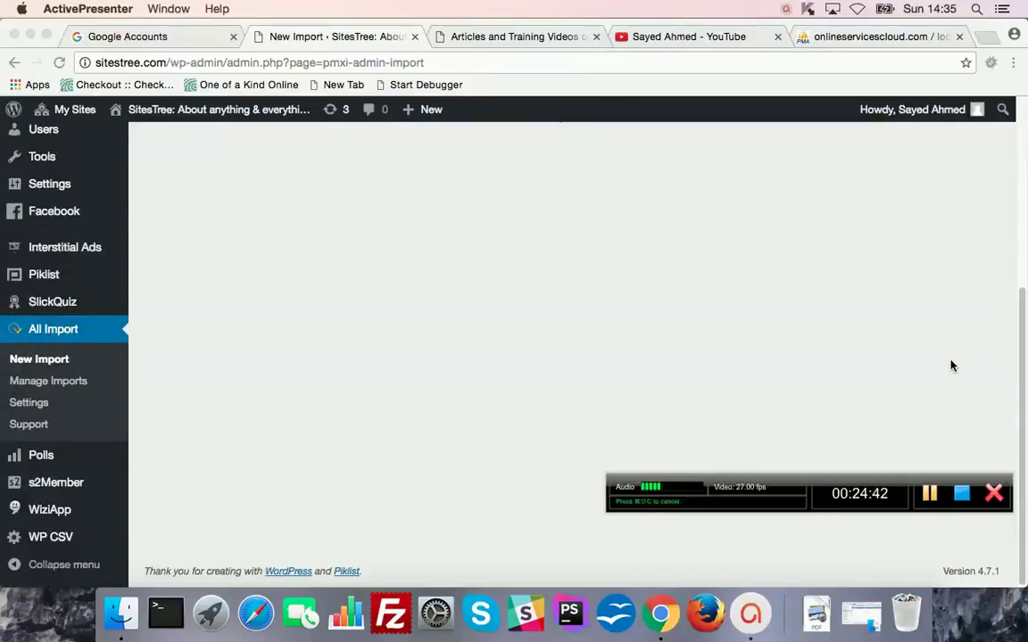
scroll(951, 364, up, 5)
click(821, 317)
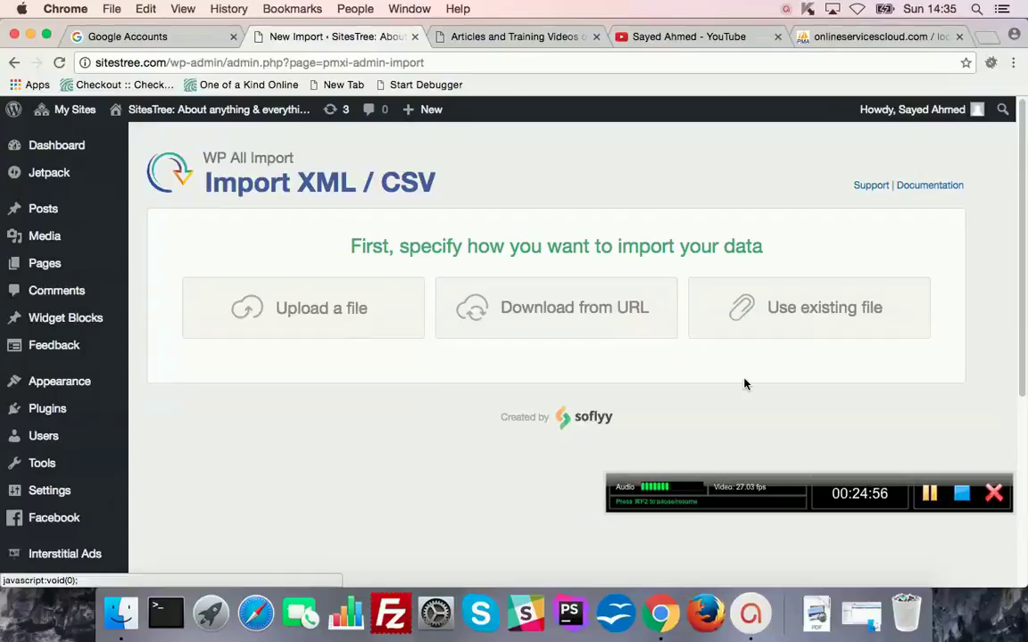
scroll(826, 377, down, 5)
scroll(826, 377, up, 5)
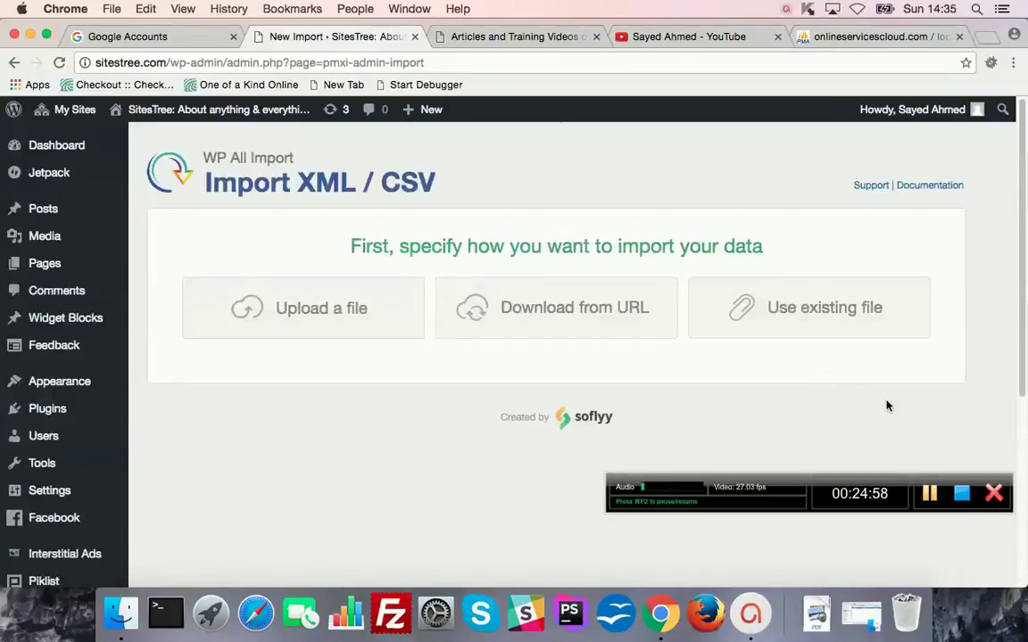
Choose Use existing file and try the previously uploaded file dropdown, which shows a Pro notice.
click(814, 308)
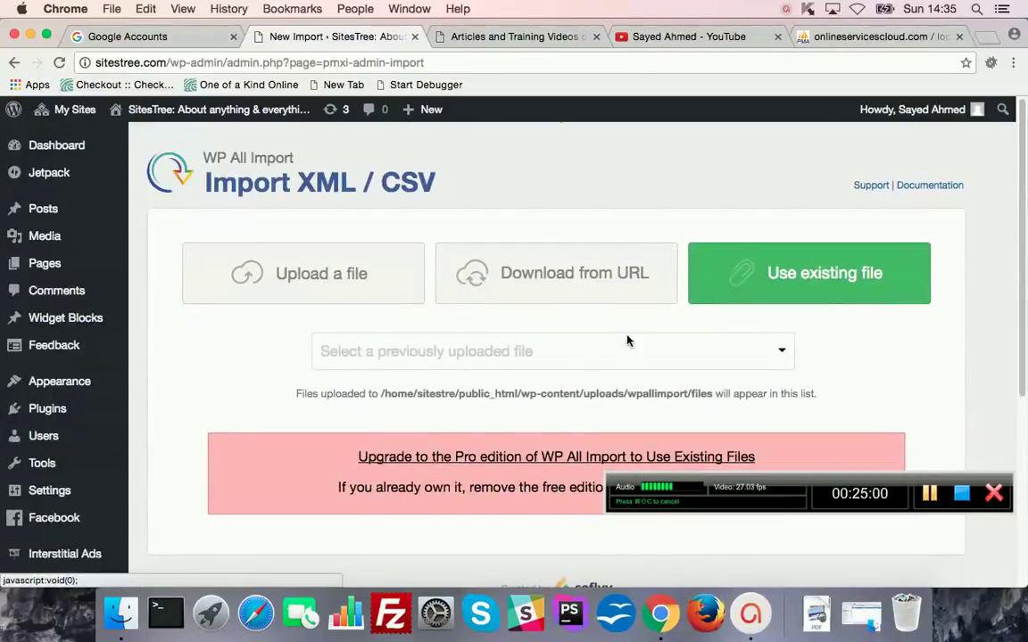
scroll(312, 355, down, 2)
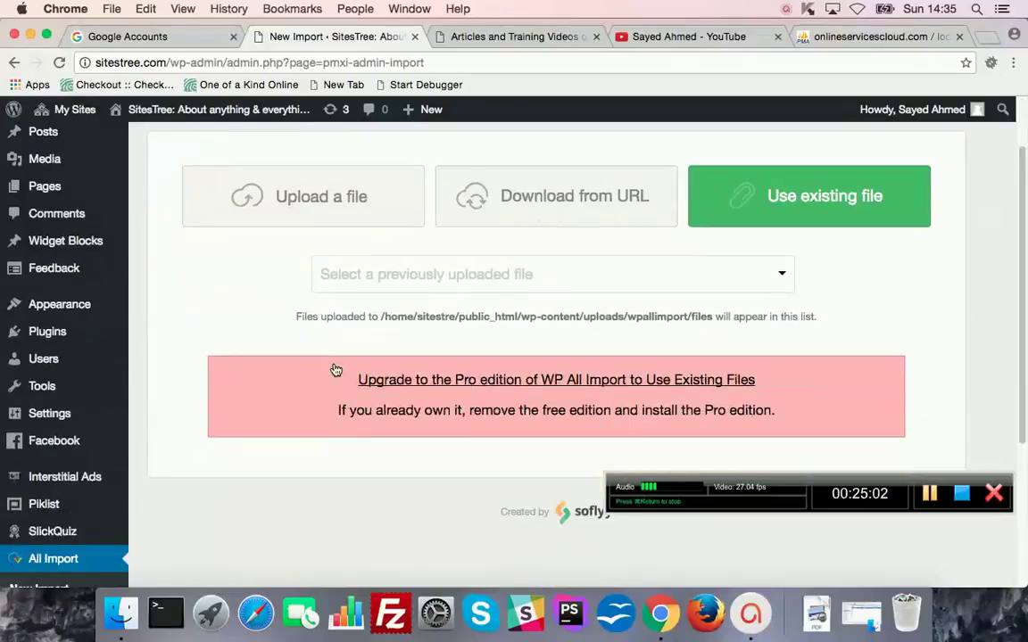
click(576, 277)
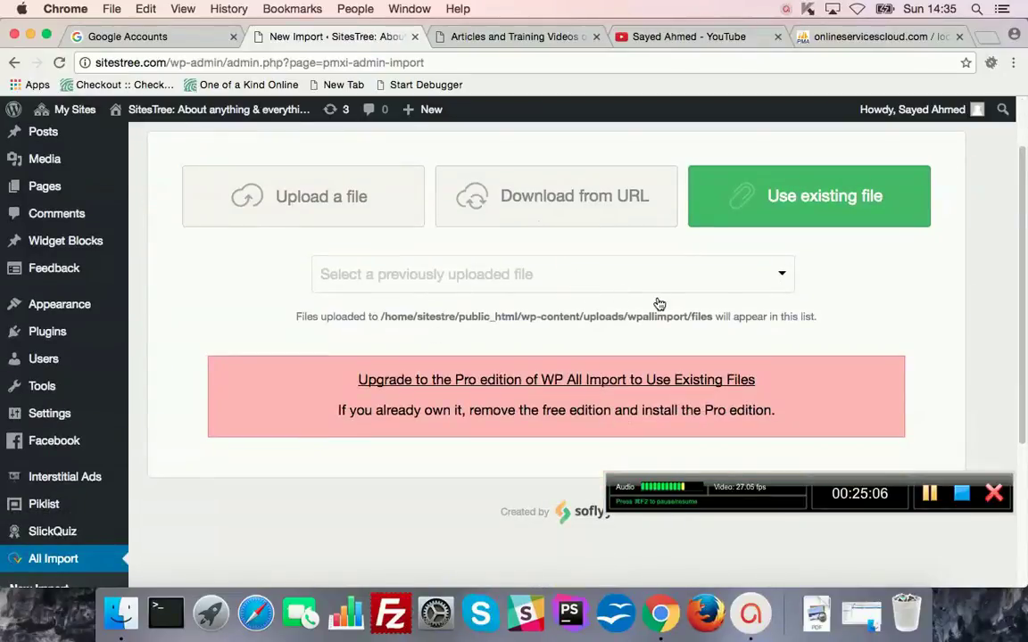
click(782, 278)
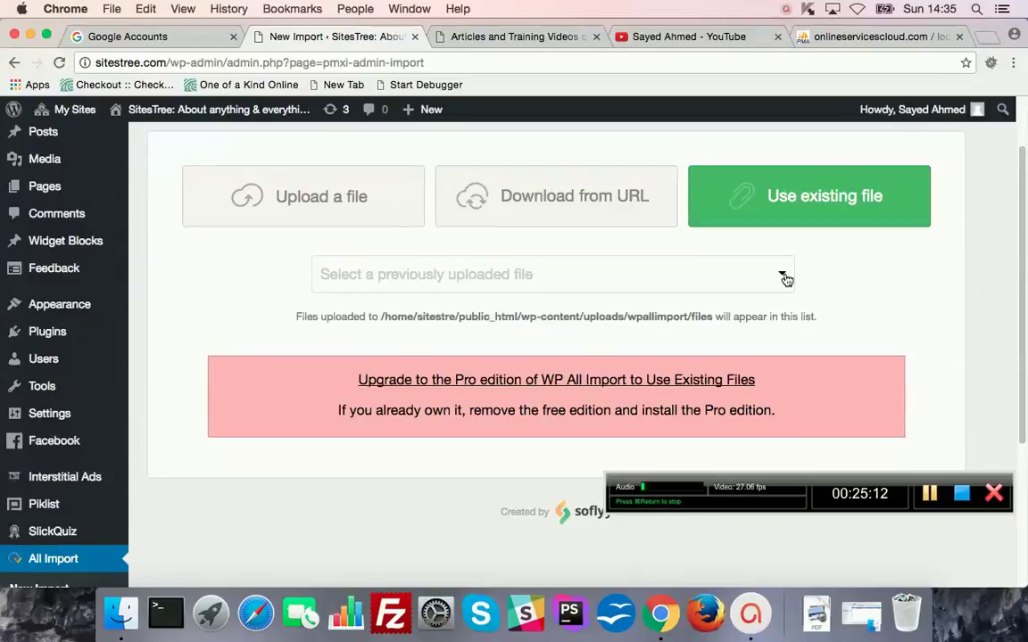
click(783, 279)
click(781, 276)
click(928, 496)
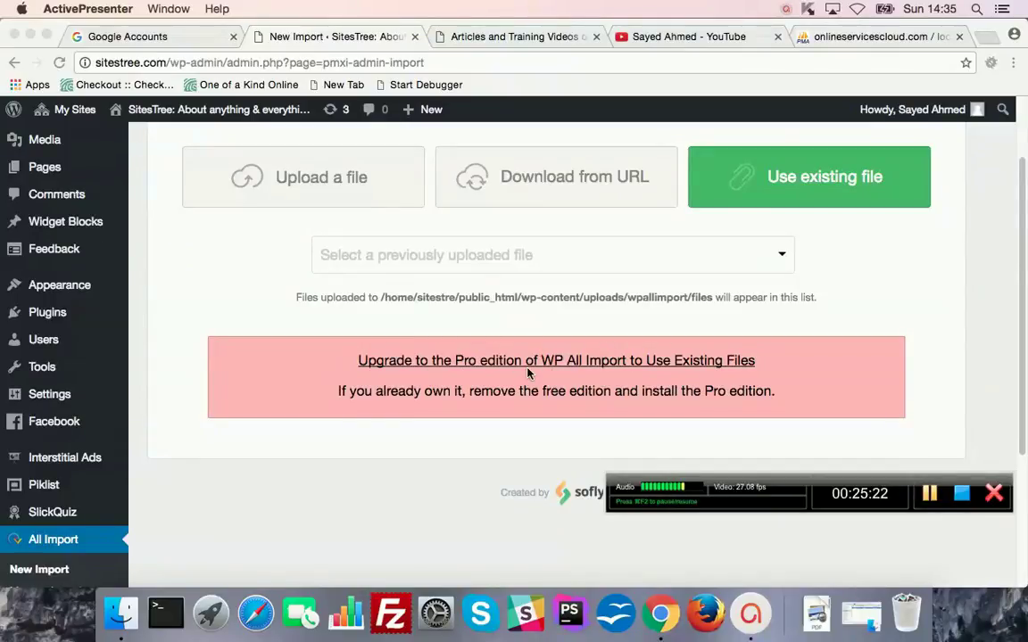
scroll(528, 376, up, 2)
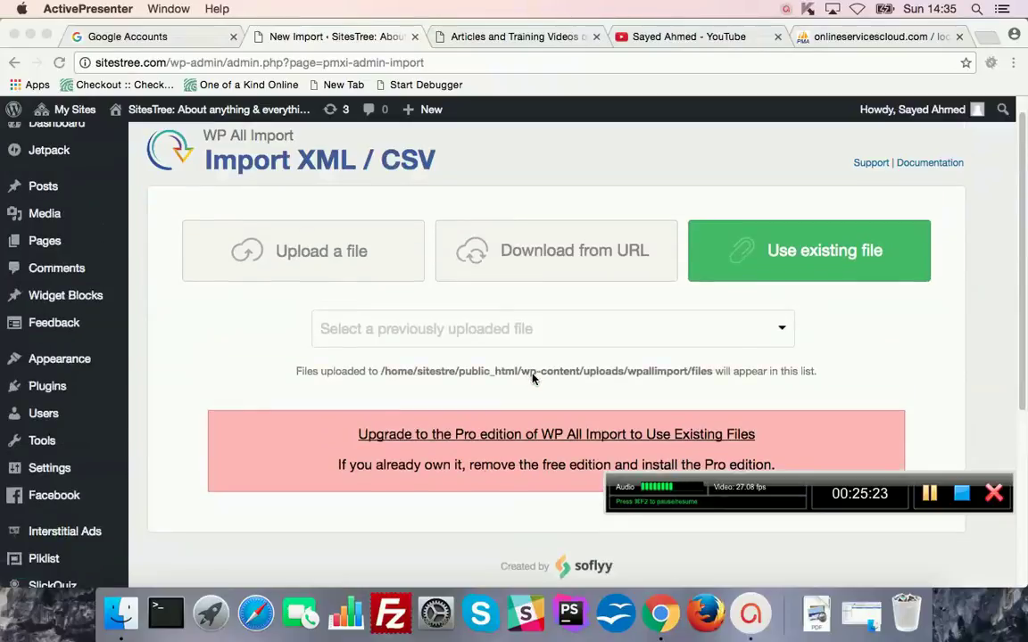
Upload CodeArticlesExport (1).xml from Downloads as the import's source file.
click(329, 255)
click(329, 255)
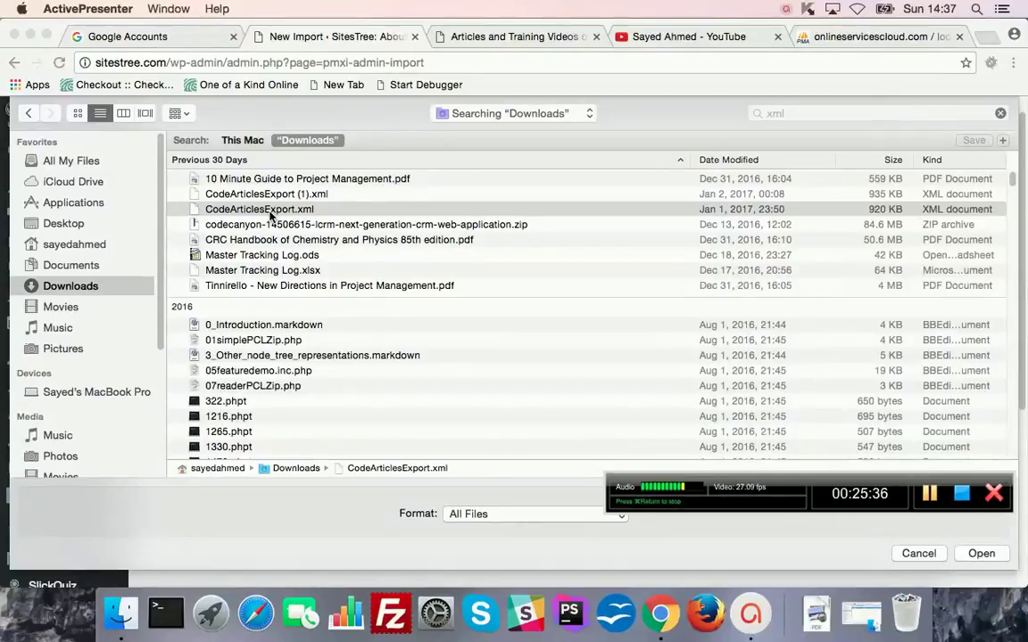
click(271, 196)
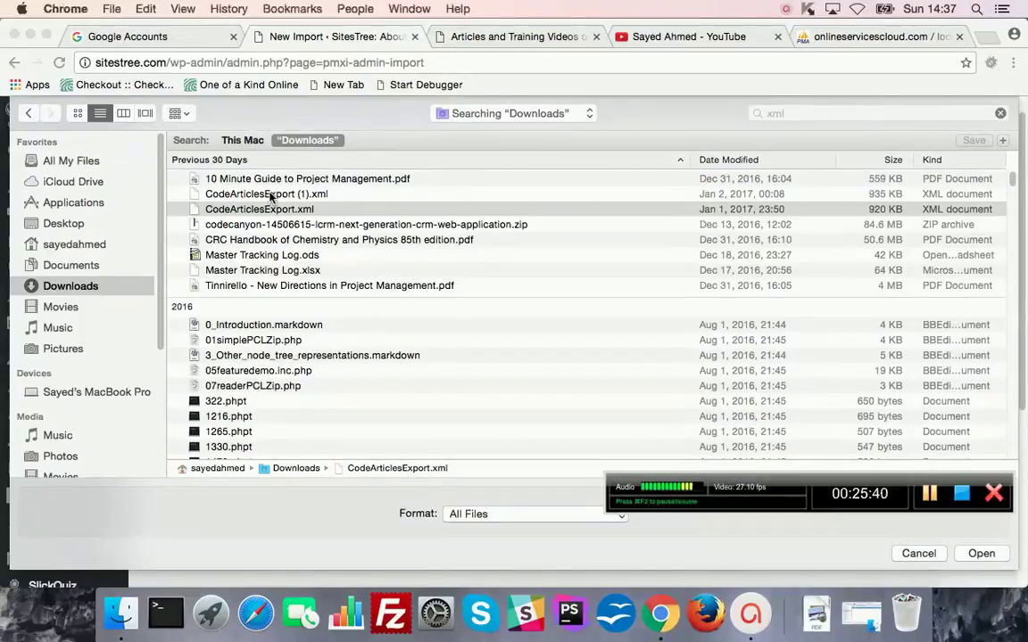
click(270, 196)
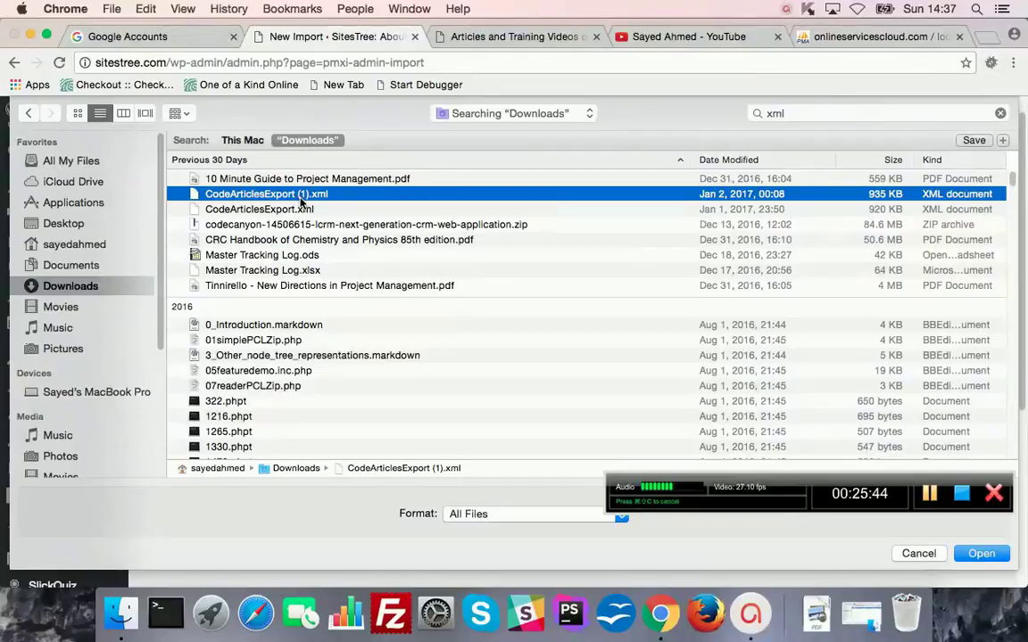
double_click(272, 191)
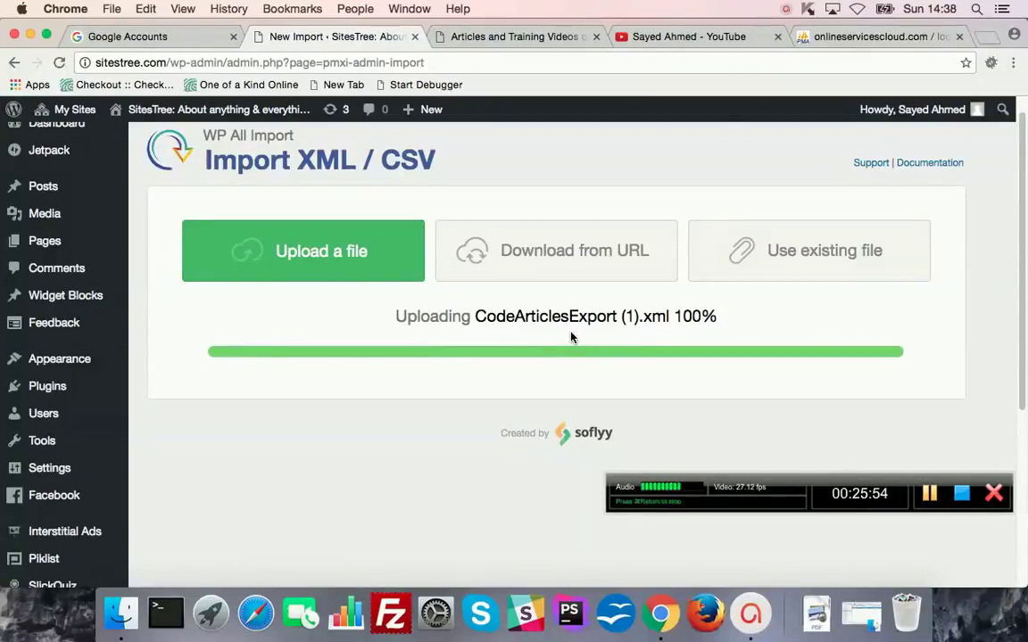
scroll(314, 338, down, 5)
scroll(313, 341, up, 8)
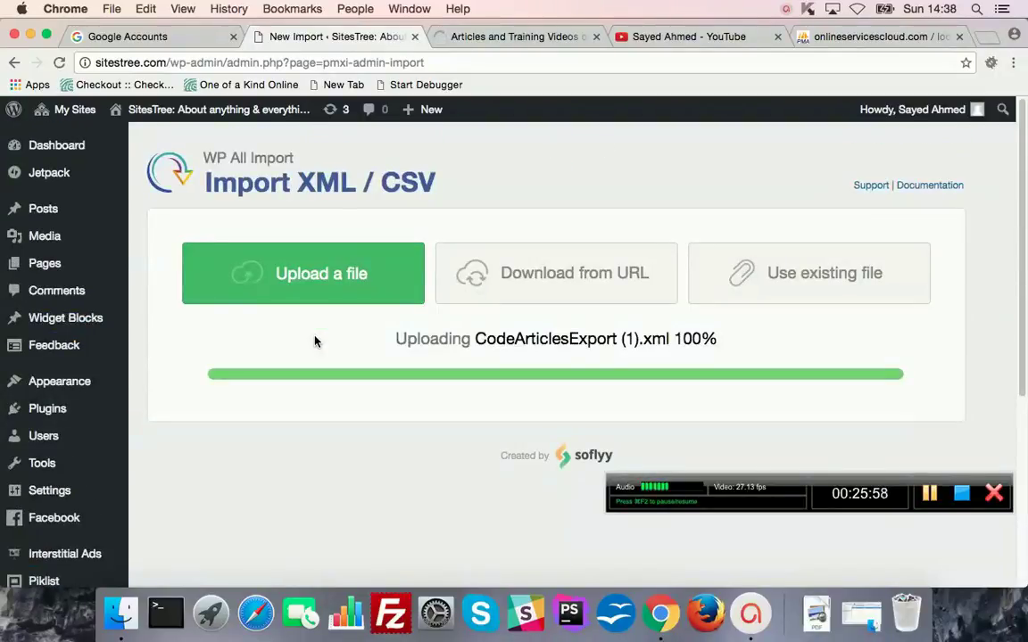
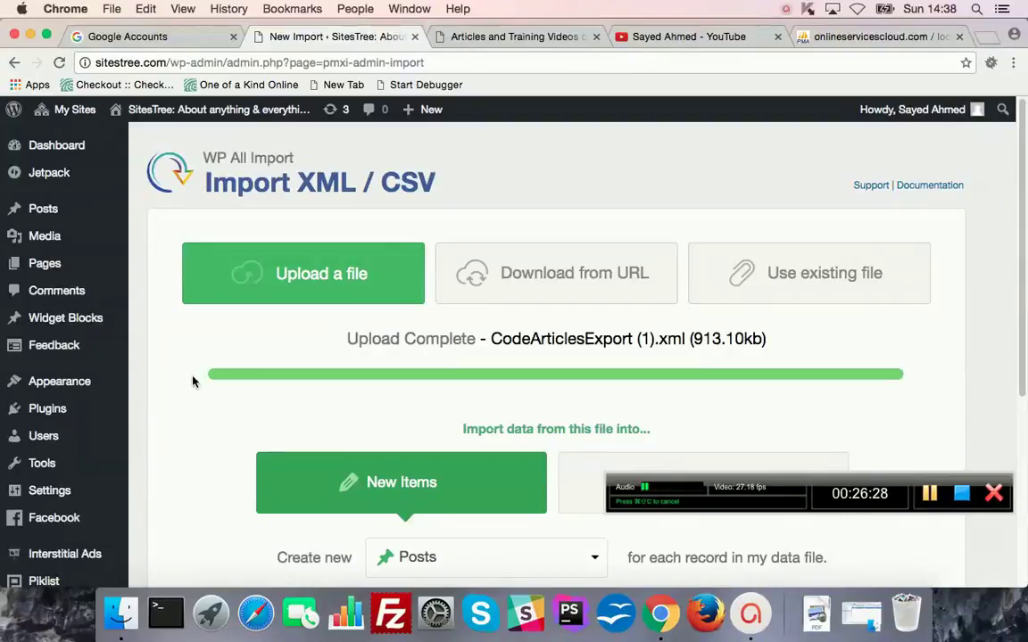
Continue from the uploaded CodeArticlesExport (1).xml to Step 2's XML element selection.
scroll(193, 381, down, 5)
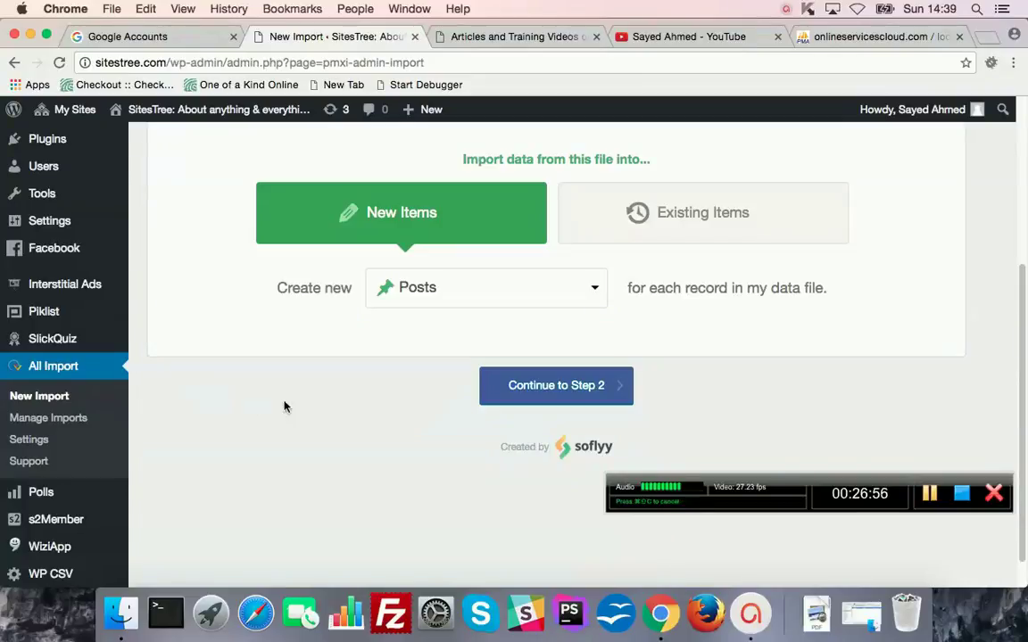
scroll(298, 406, up, 5)
scroll(660, 370, down, 3)
scroll(603, 369, down, 2)
click(558, 444)
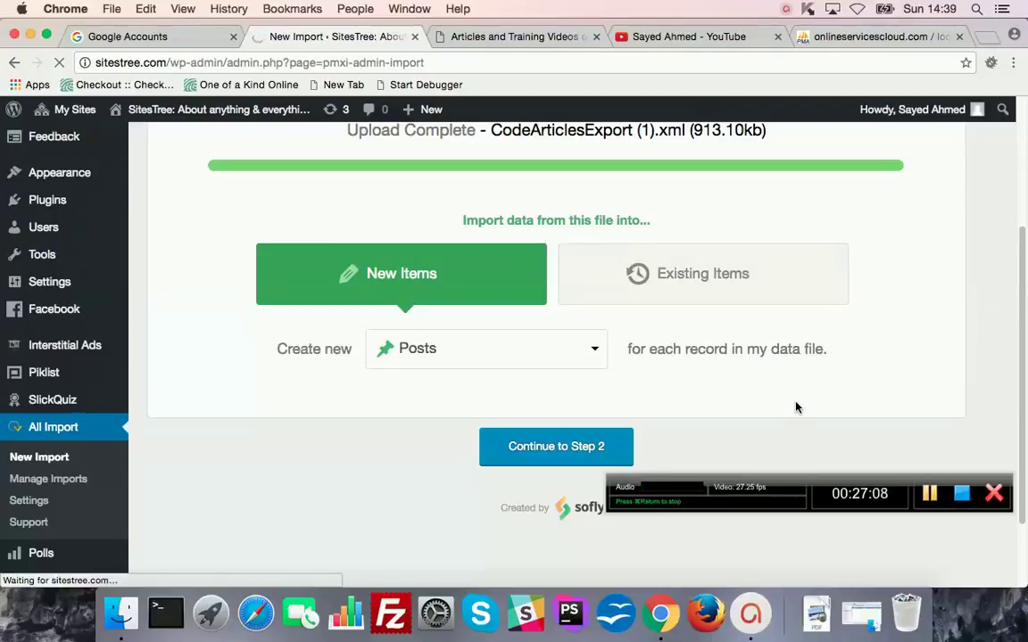
click(930, 493)
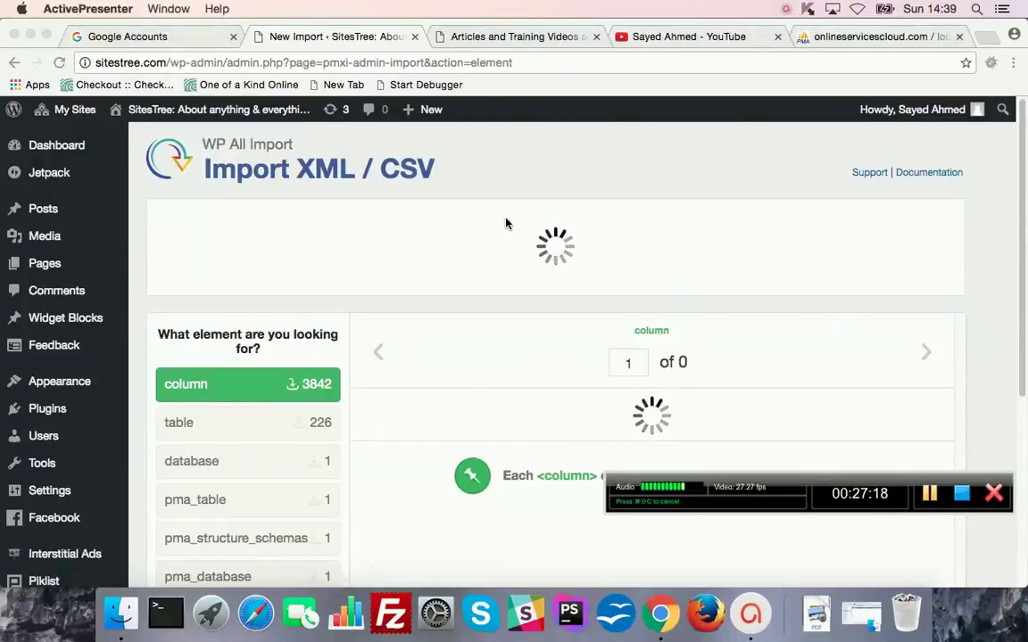
Choose 'table' as the import element so all 226 records become new posts.
scroll(277, 410, down, 2)
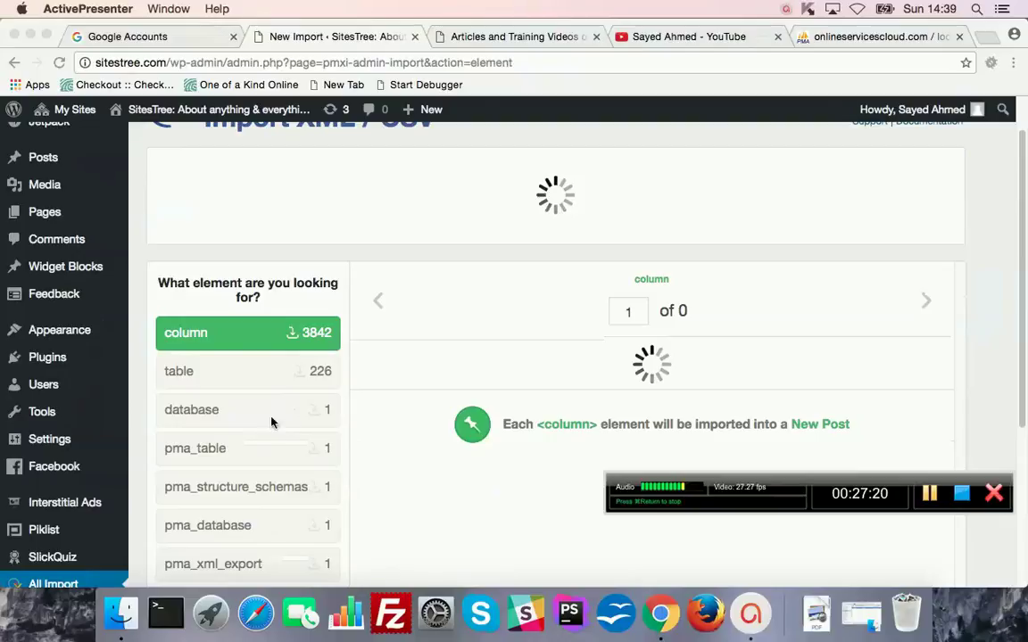
click(211, 367)
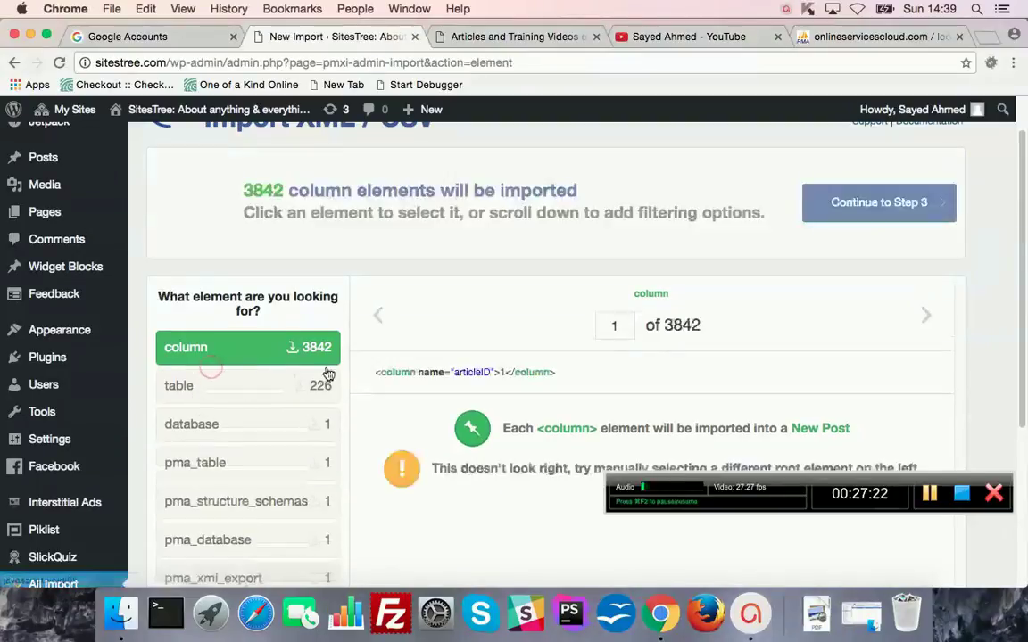
click(259, 386)
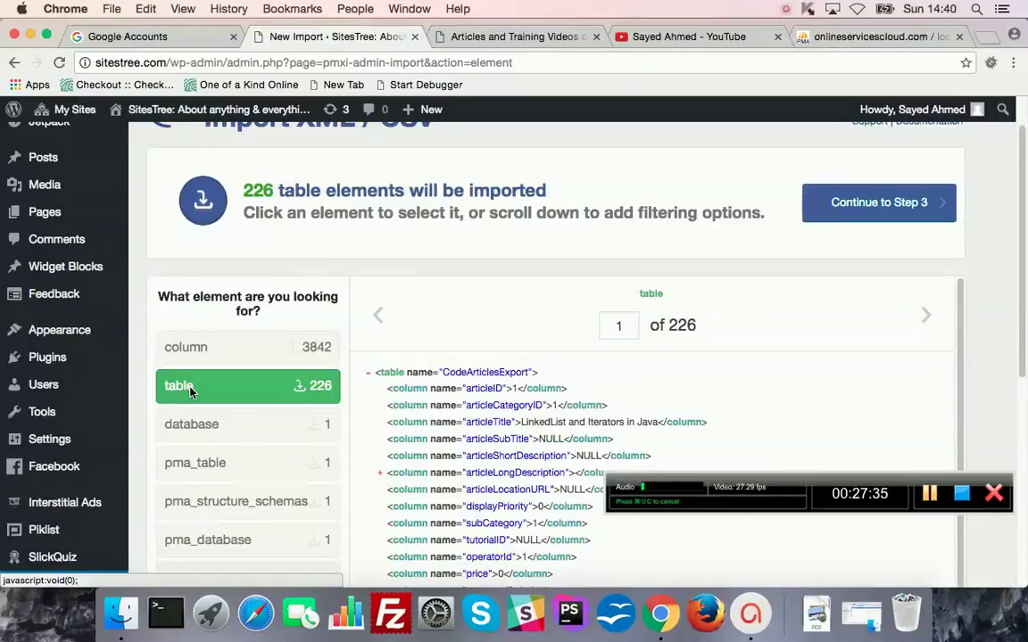
scroll(615, 397, down, 1)
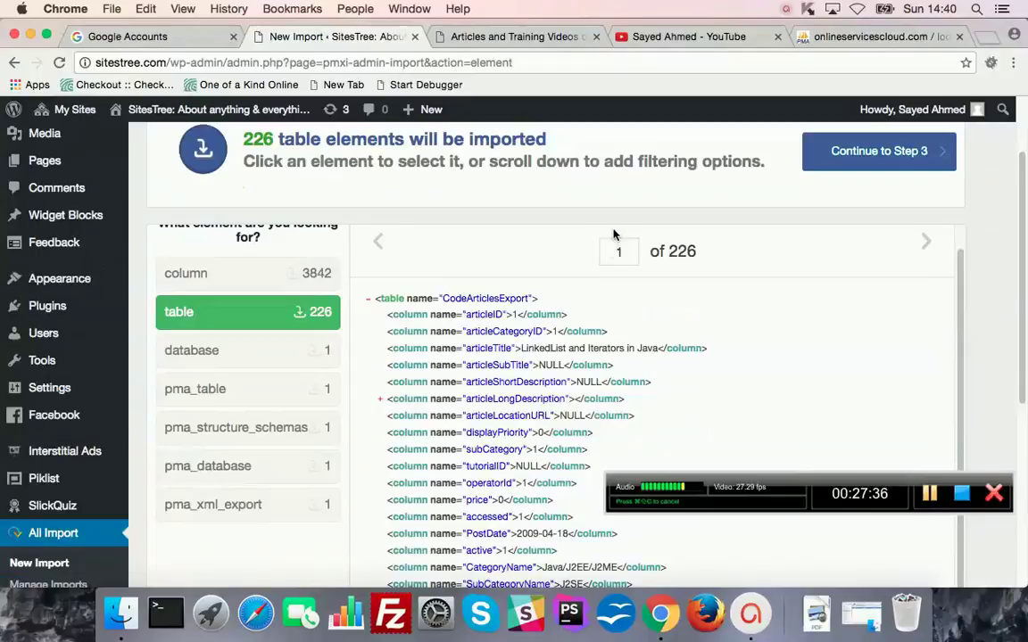
scroll(635, 292, down, 2)
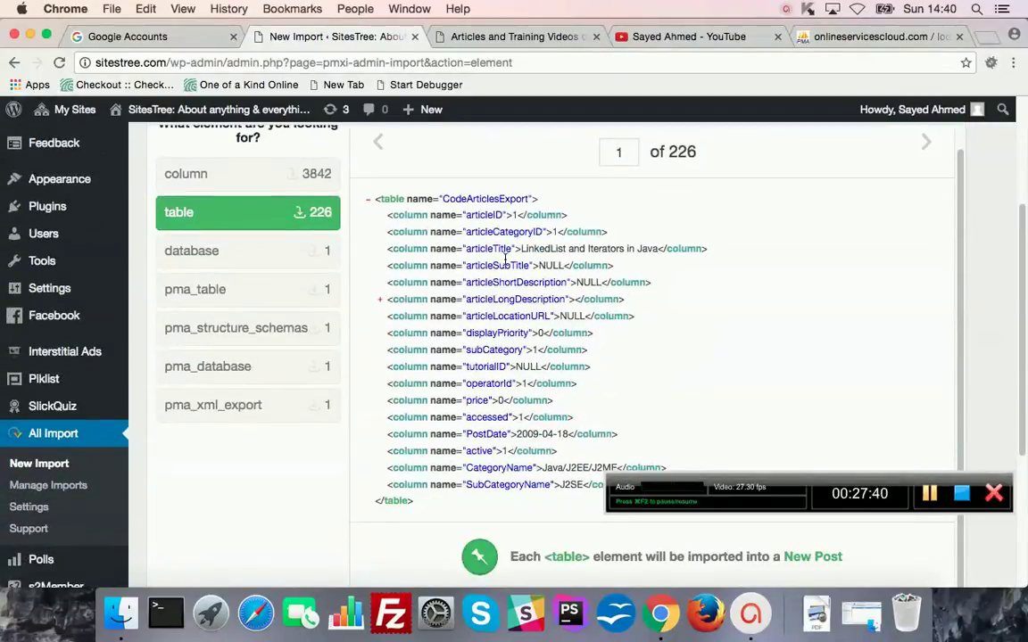
Review the XML preview of the table records before continuing.
scroll(522, 425, down, 3)
scroll(510, 272, up, 5)
scroll(508, 267, down, 1)
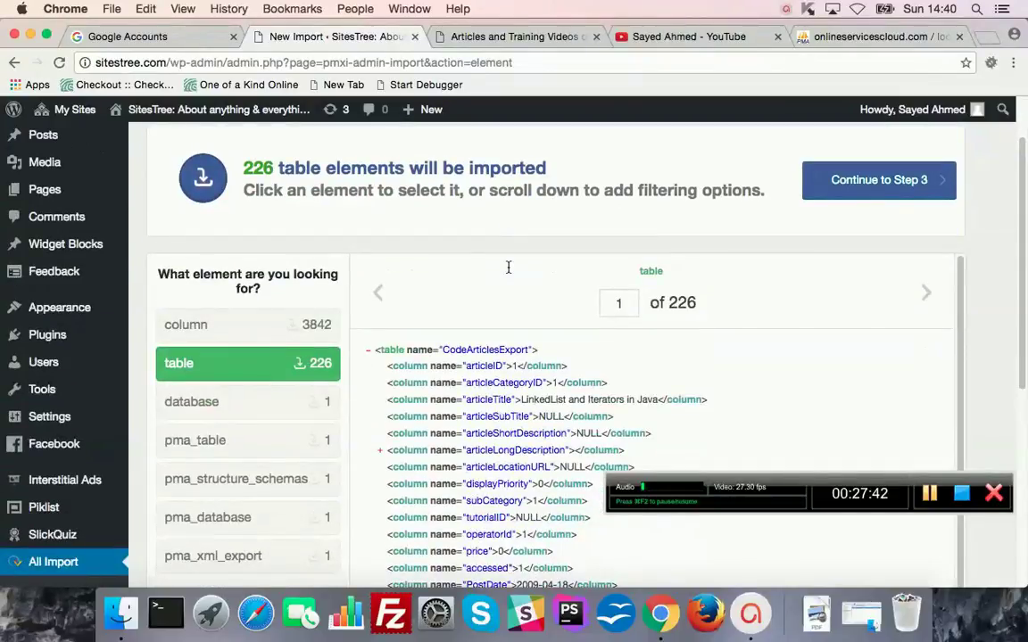
scroll(490, 366, down, 4)
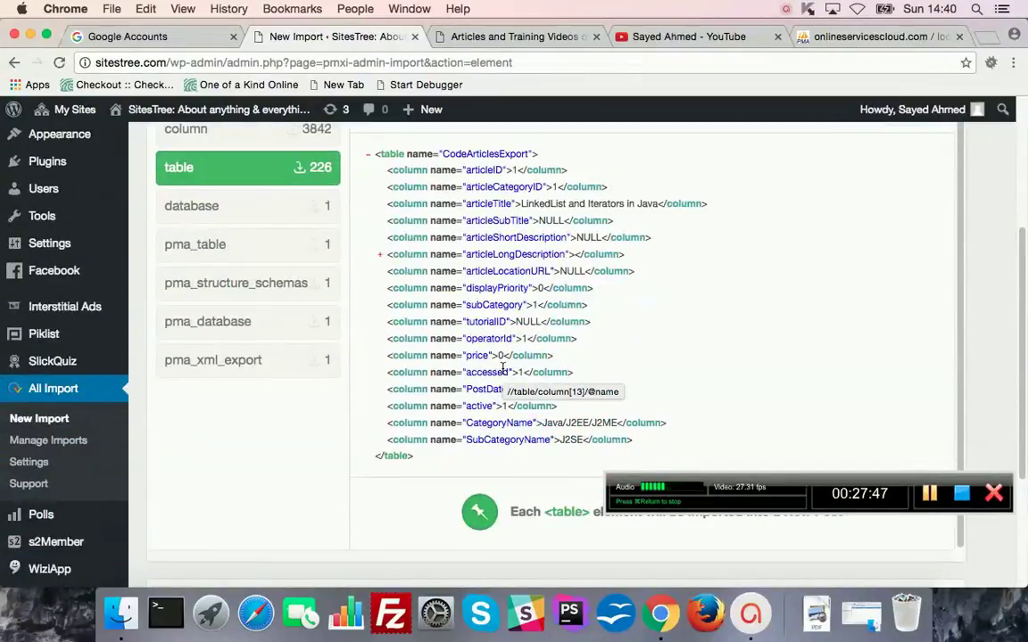
scroll(504, 369, up, 2)
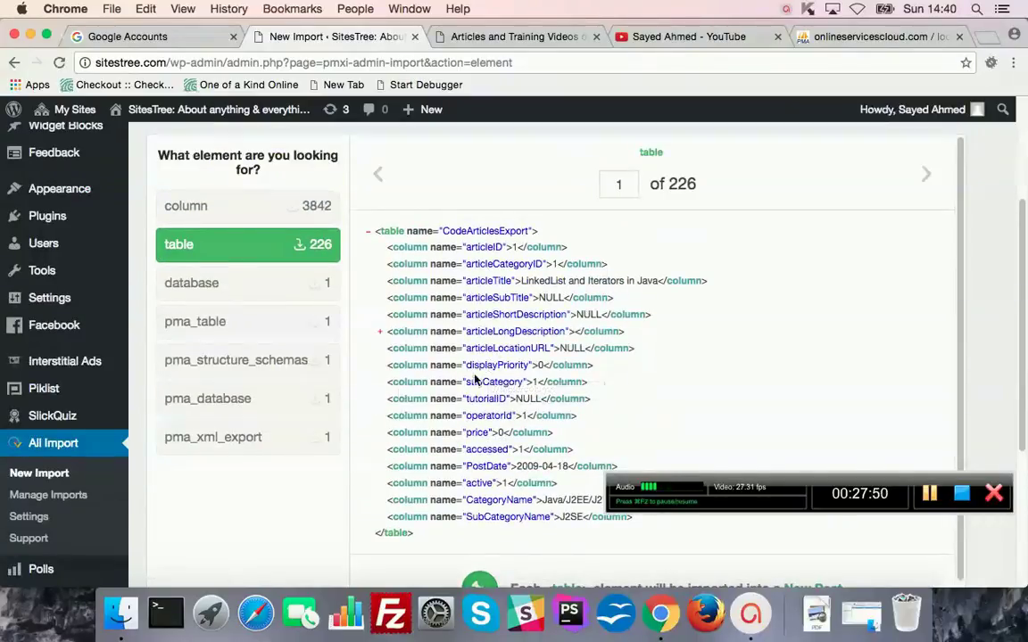
scroll(667, 361, down, 7)
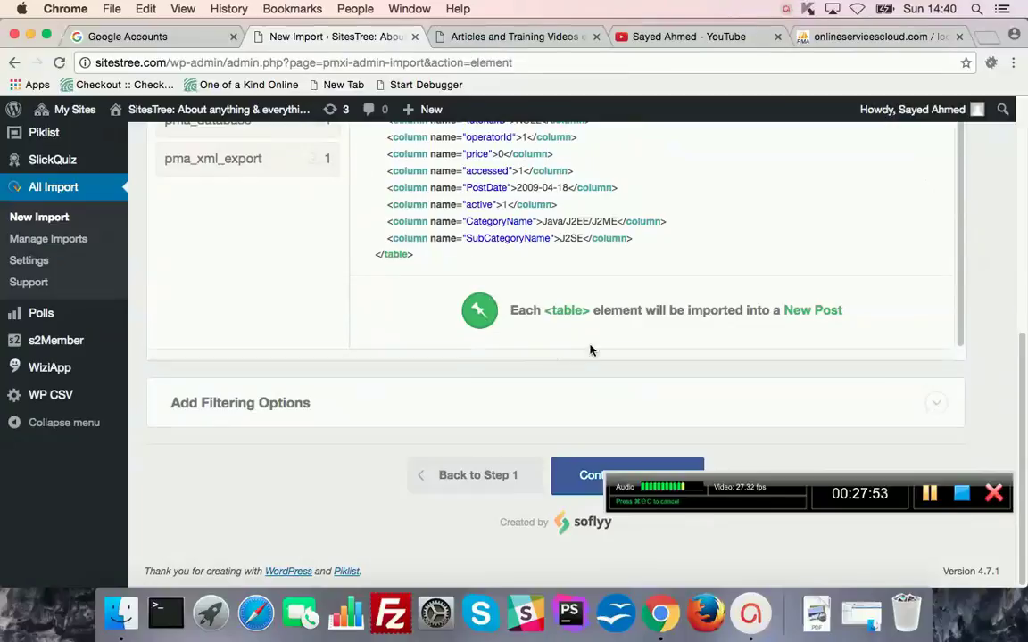
drag(857, 479, 848, 571)
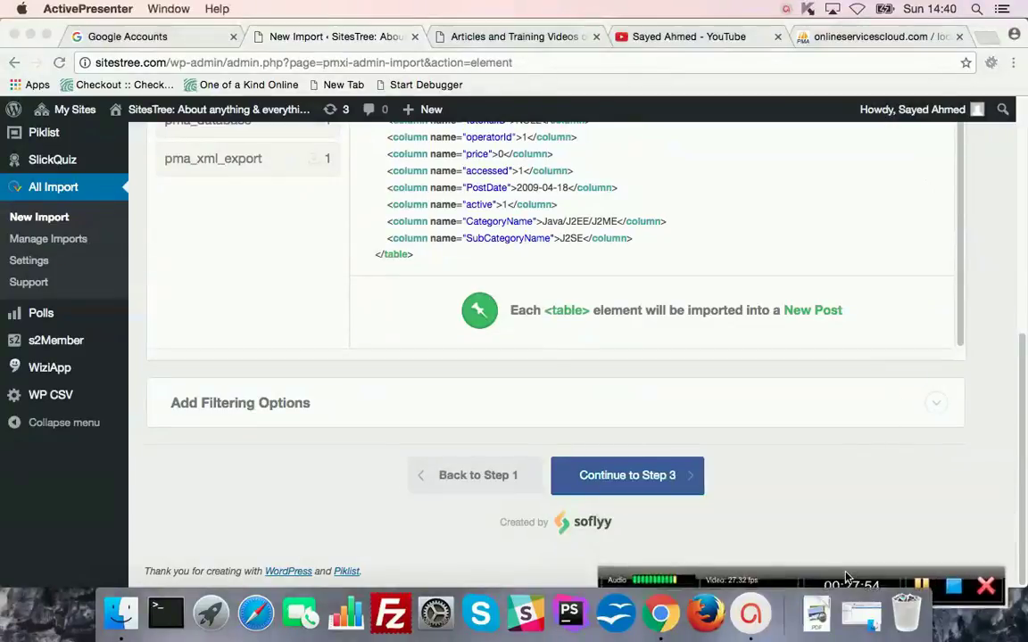
click(657, 482)
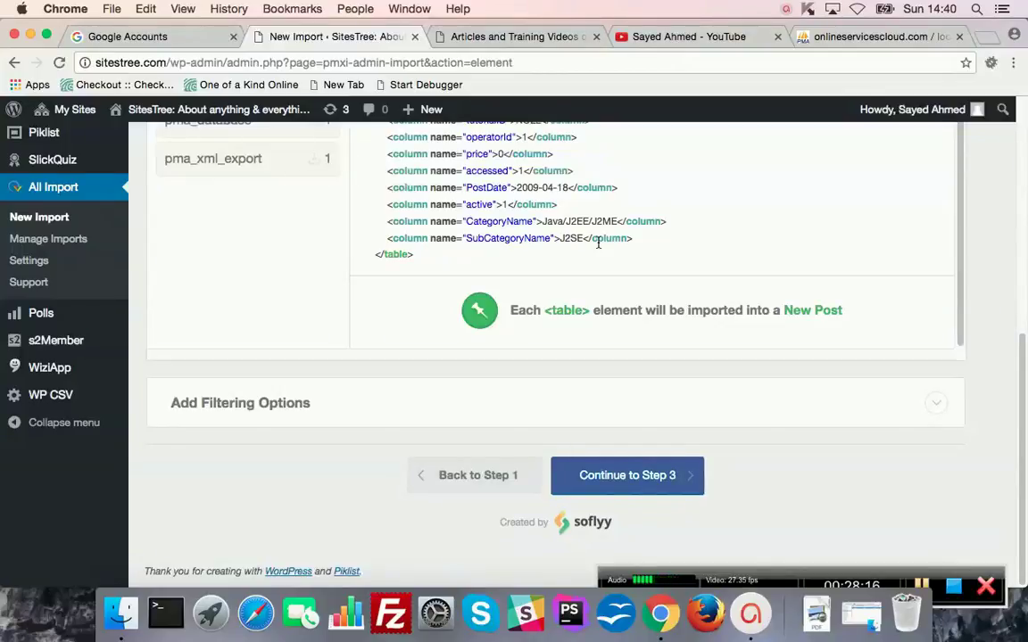
scroll(616, 236, up, 10)
scroll(615, 259, down, 10)
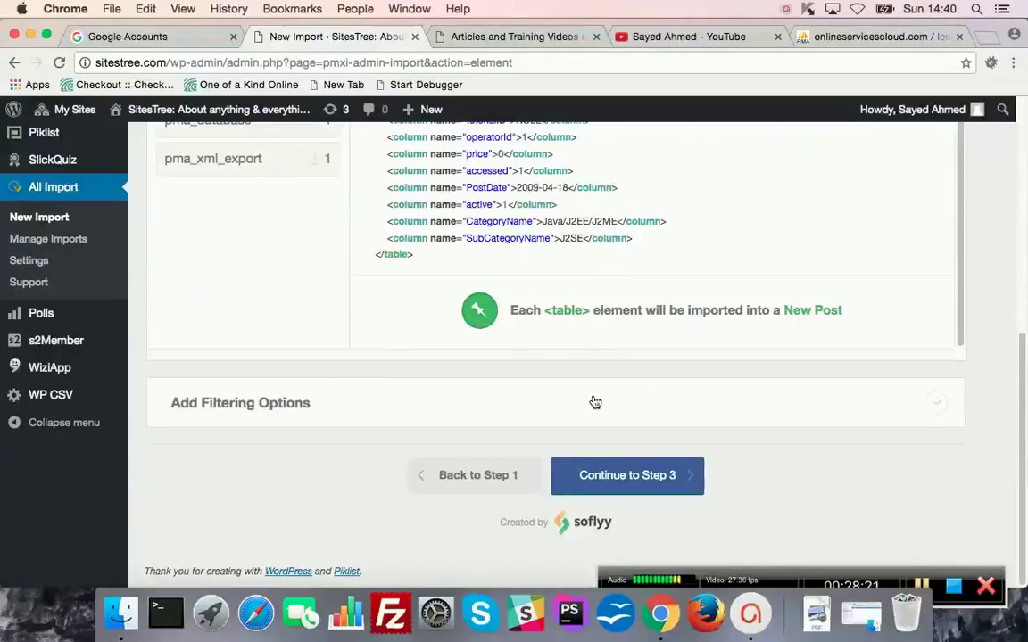
drag(749, 576, 742, 426)
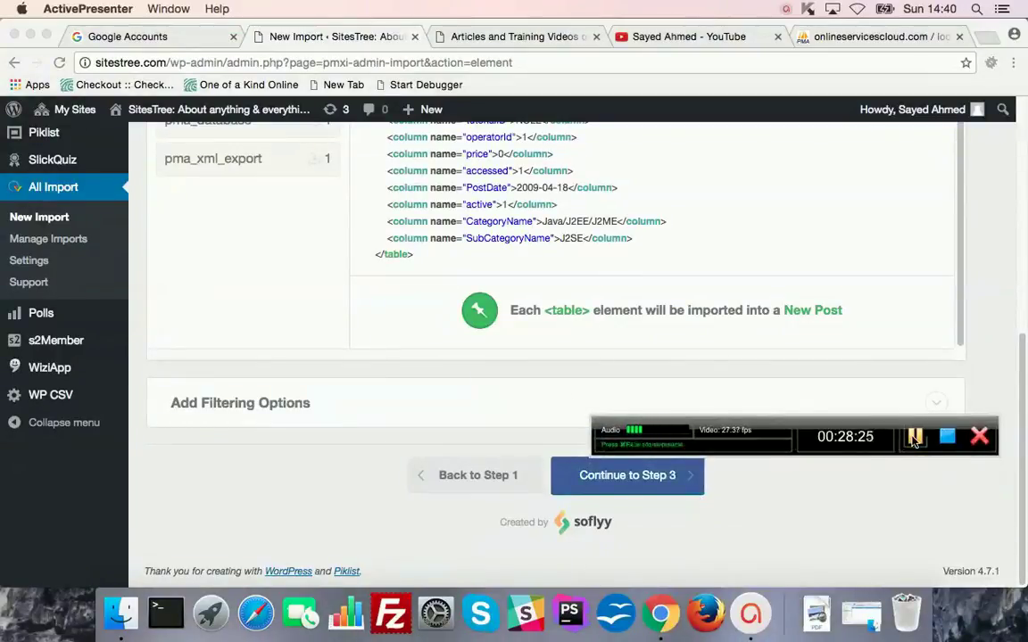
Map the post title to {column[2]} by dragging that XML element into the Title field.
click(915, 437)
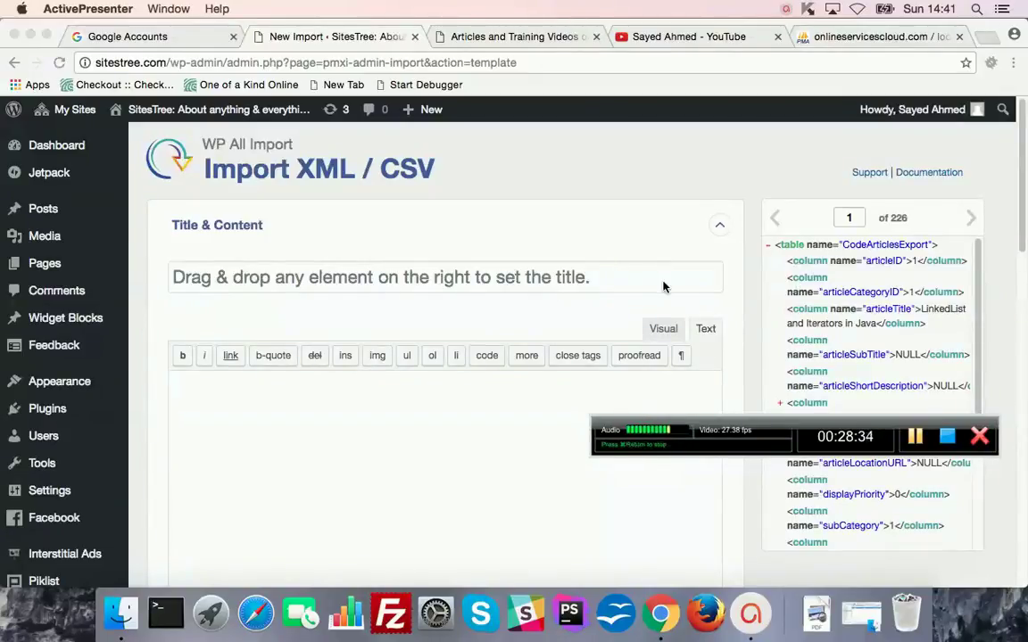
click(915, 264)
drag(914, 264, 211, 277)
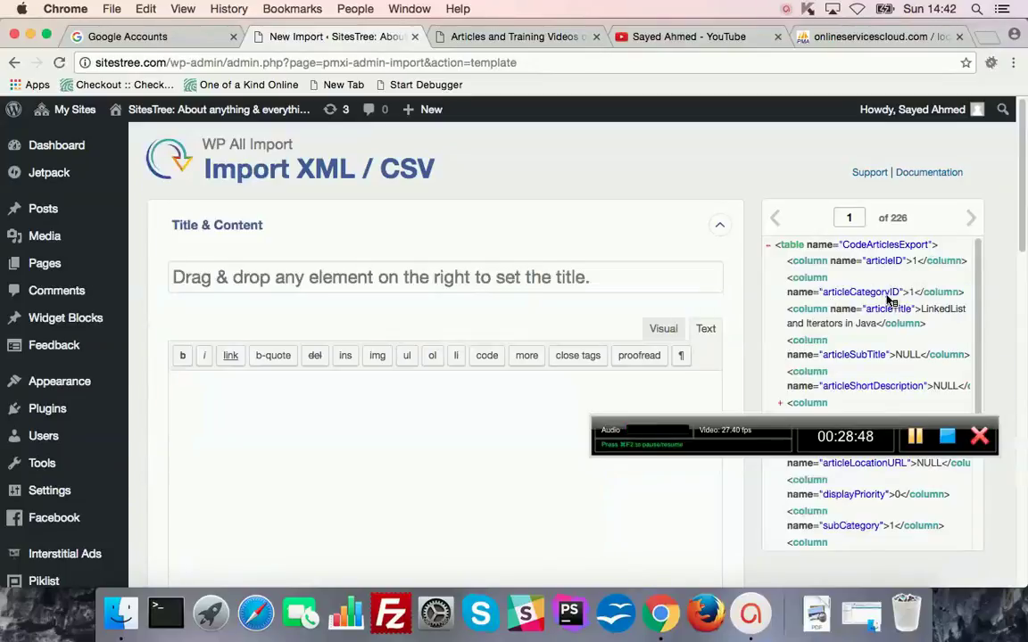
mouse_move(889, 299)
mouse_down()
mouse_move(216, 234)
mouse_move(711, 246)
mouse_move(872, 294)
mouse_up()
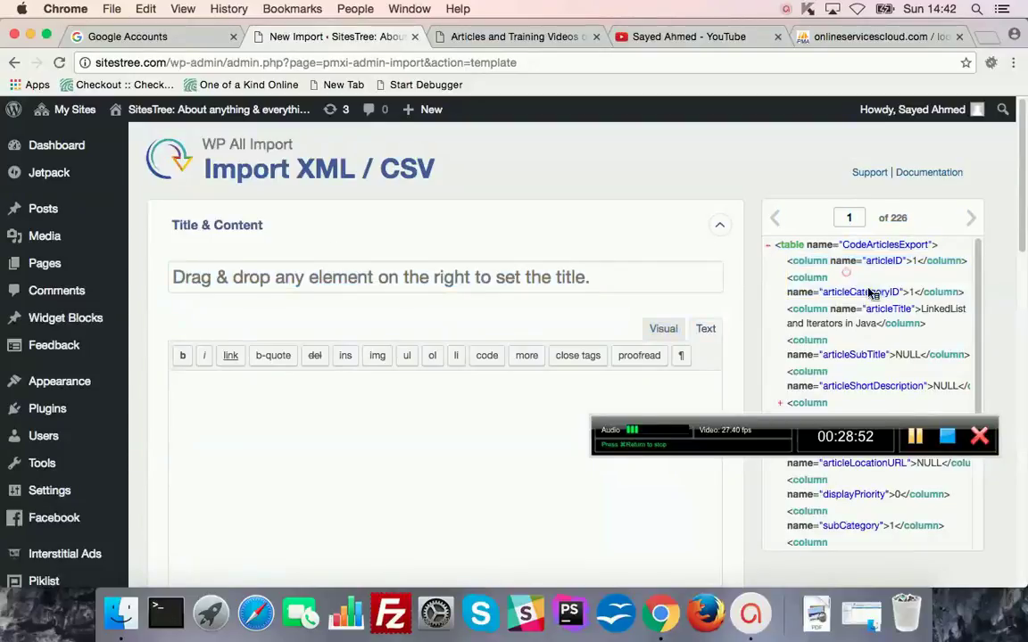
drag(815, 284, 705, 278)
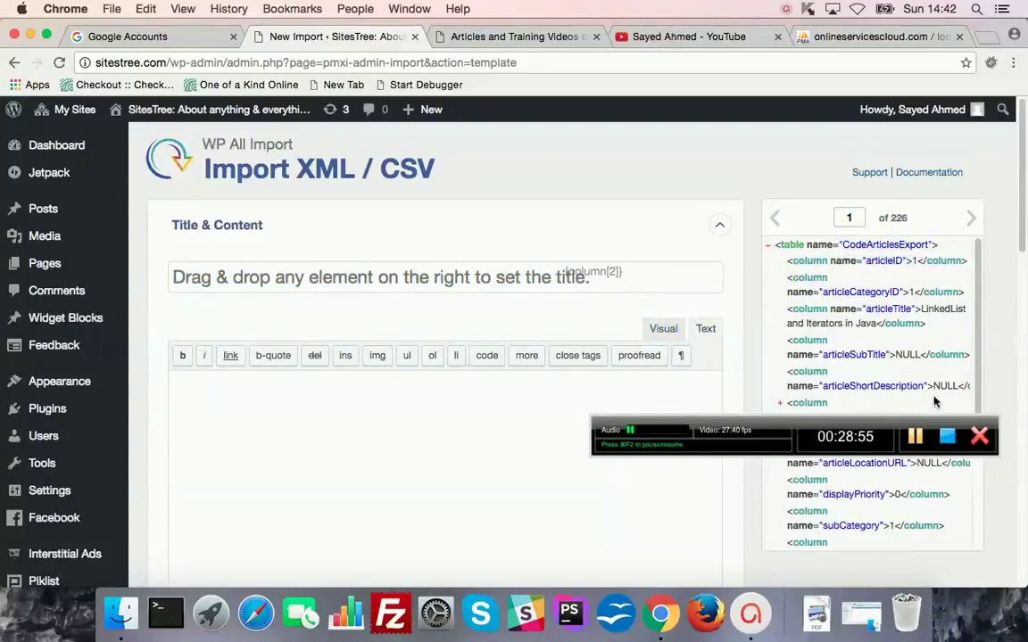
key(super+F2)
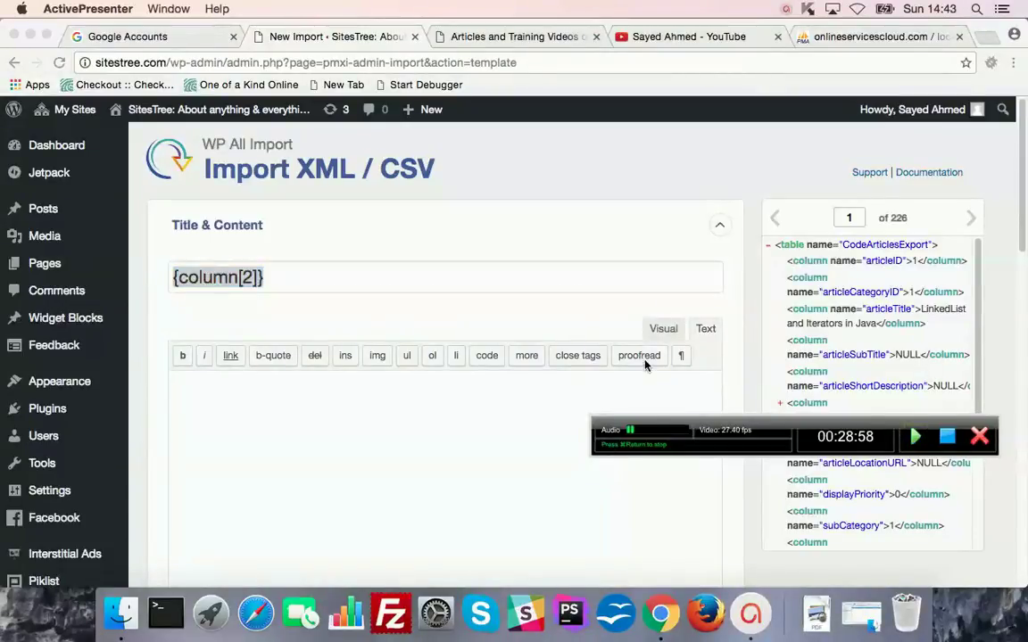
key(super+F2)
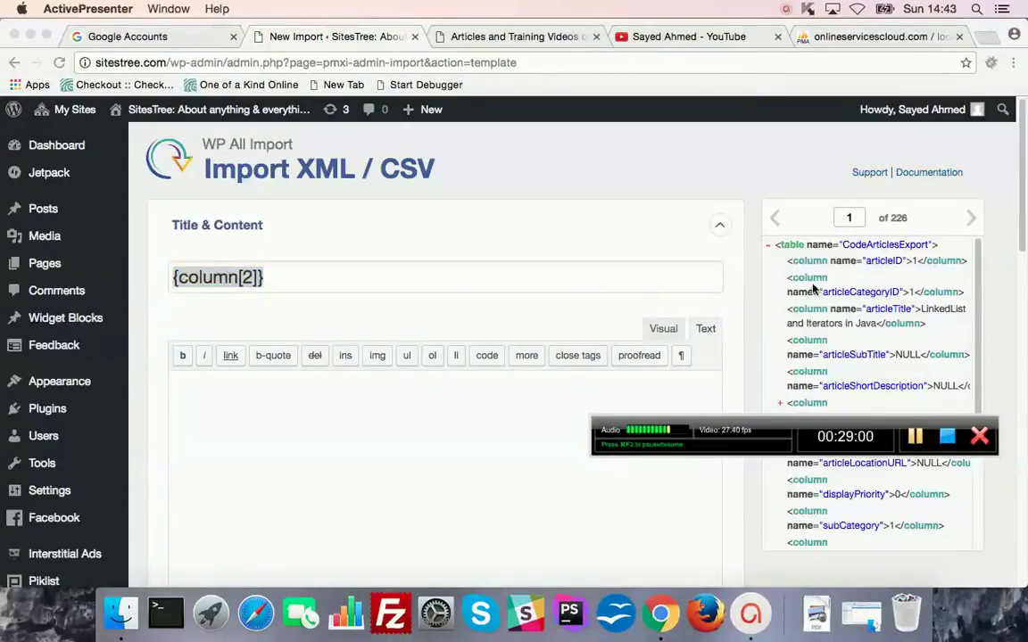
click(800, 346)
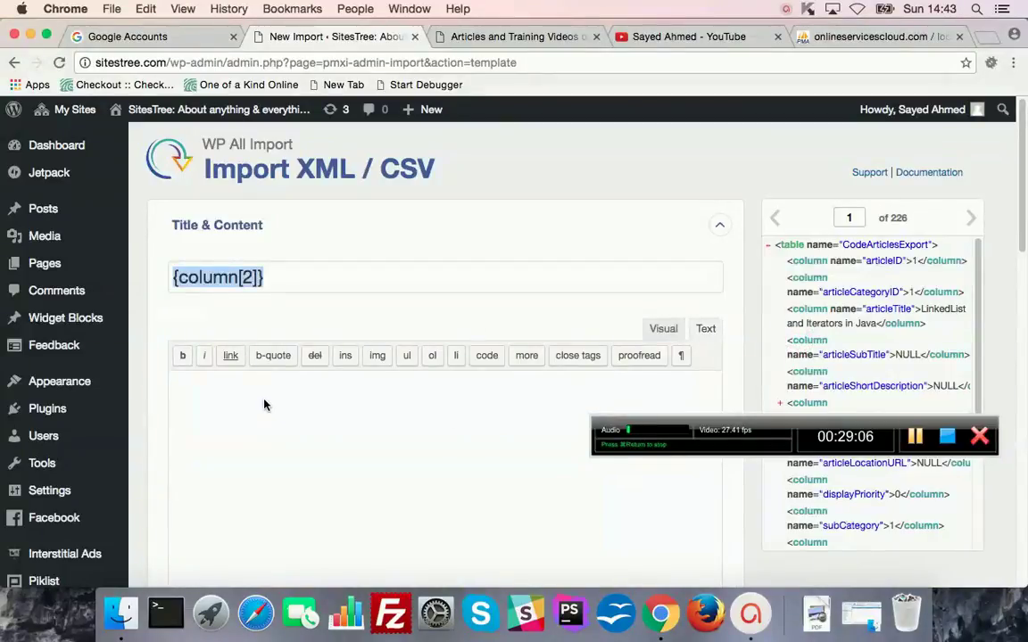
Put the {column[4]} element into the post content editor.
drag(809, 348, 186, 389)
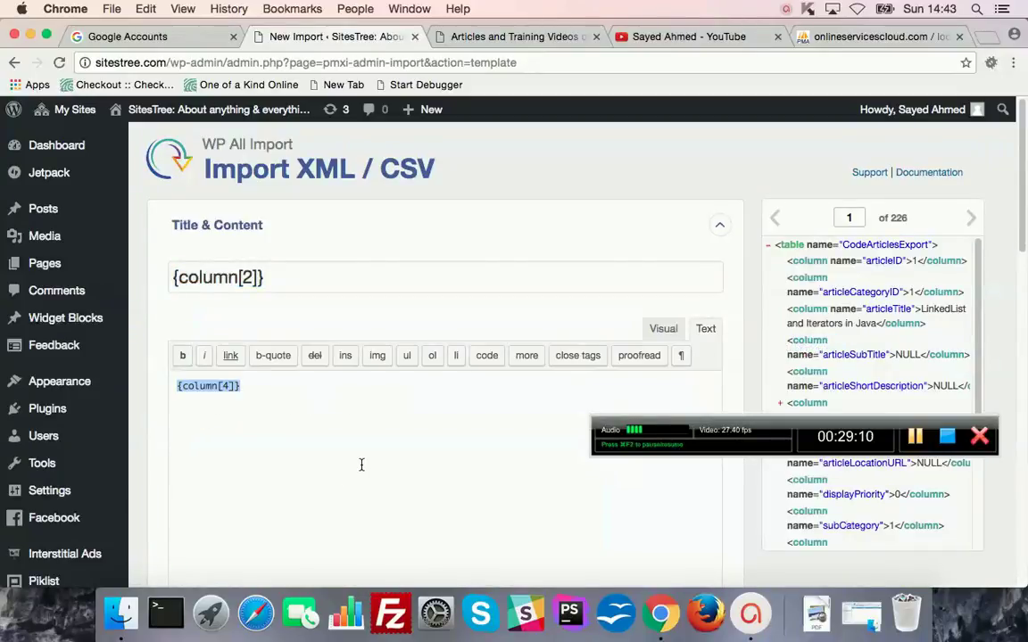
click(259, 385)
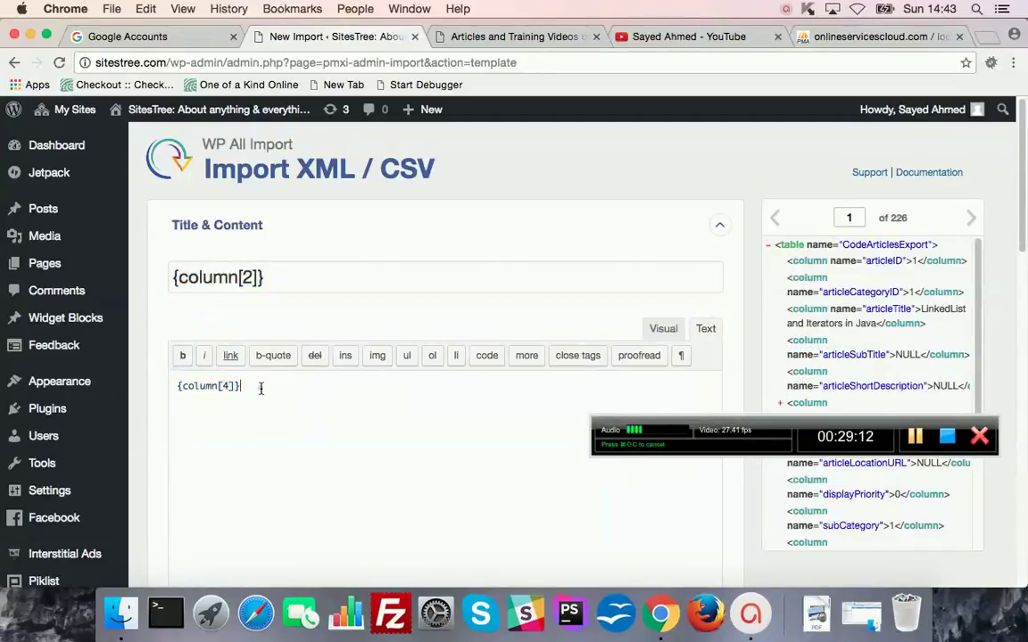
scroll(321, 389, down, 3)
scroll(325, 387, down, 4)
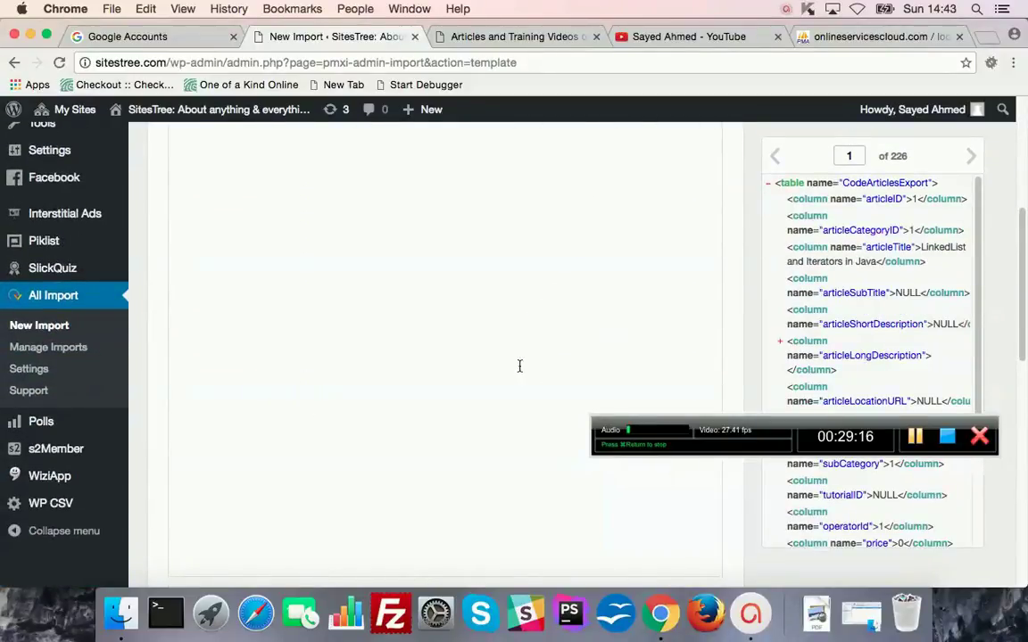
drag(798, 292, 429, 292)
drag(481, 372, 481, 362)
scroll(481, 362, up, 8)
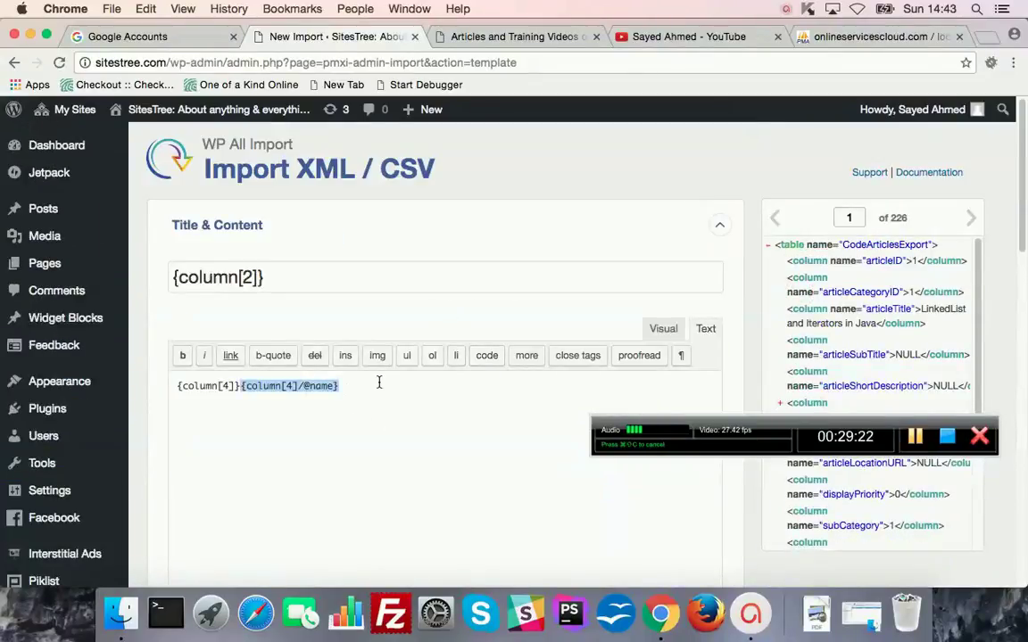
click(378, 385)
drag(240, 386, 370, 388)
key(BackSpace)
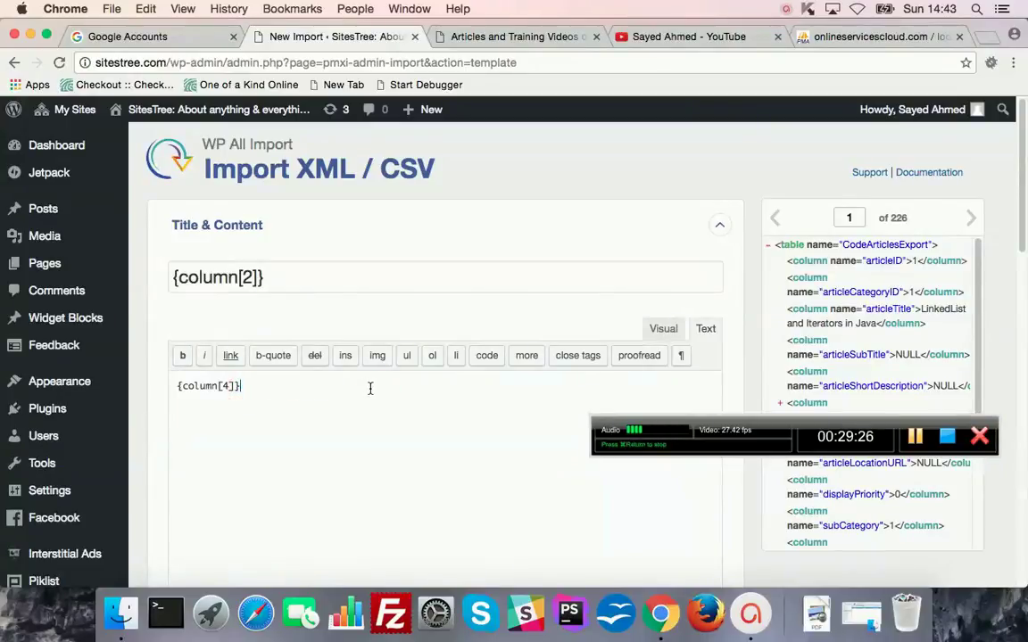
Expand the Function Editor, Other Post Options, Taxonomies and Custom Fields sections.
scroll(390, 412, down, 10)
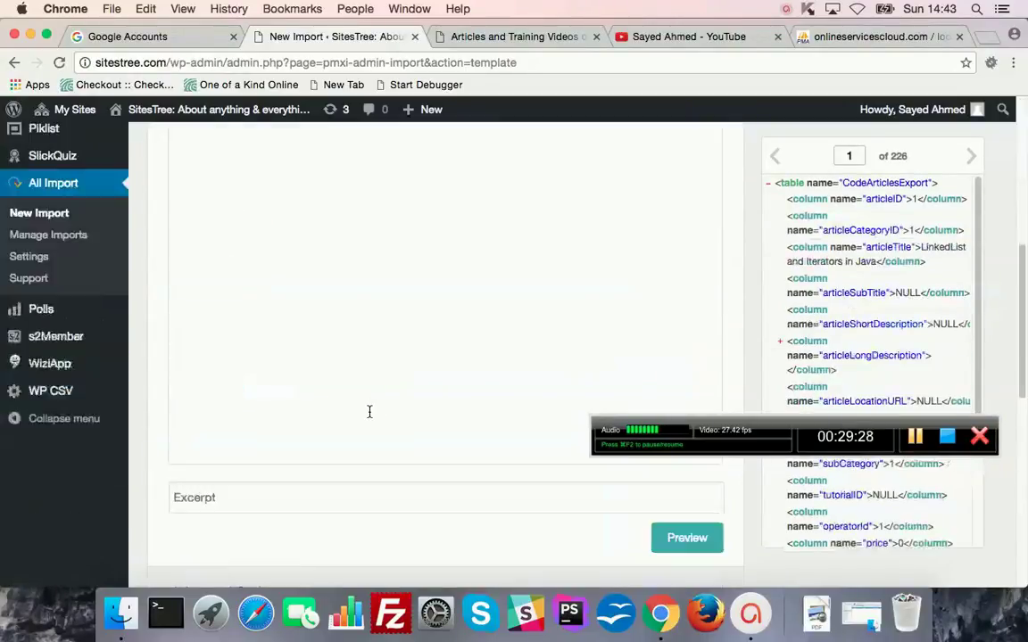
scroll(367, 412, up, 12)
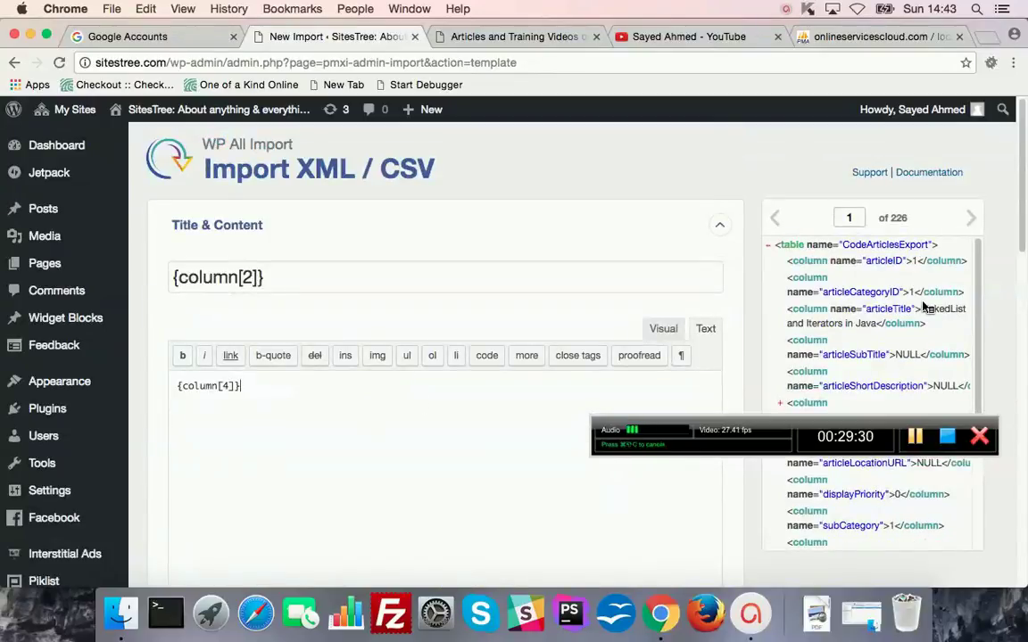
scroll(274, 394, down, 15)
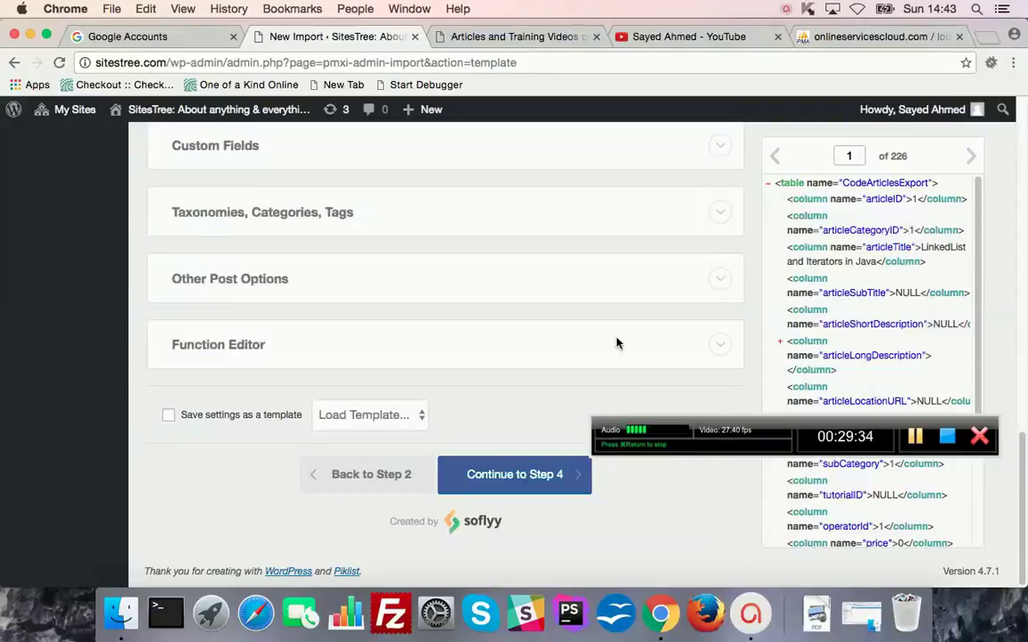
click(192, 350)
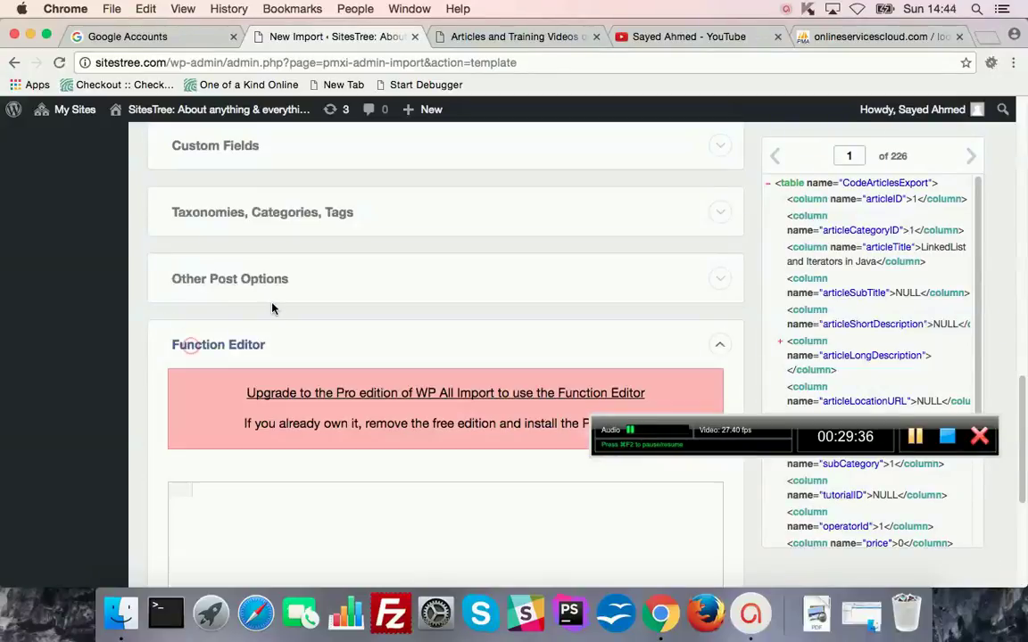
click(257, 282)
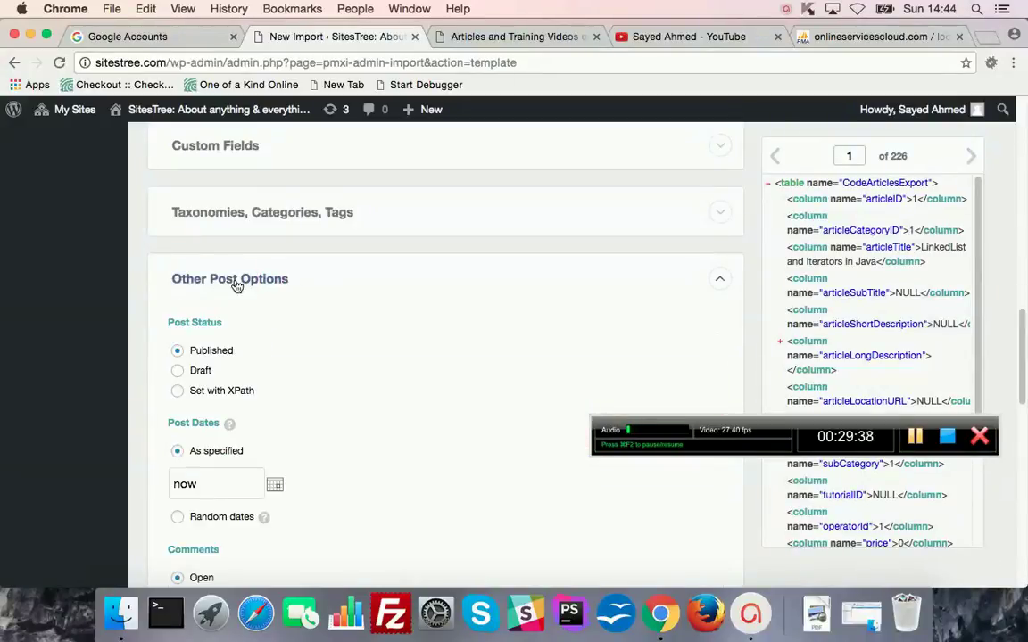
click(219, 218)
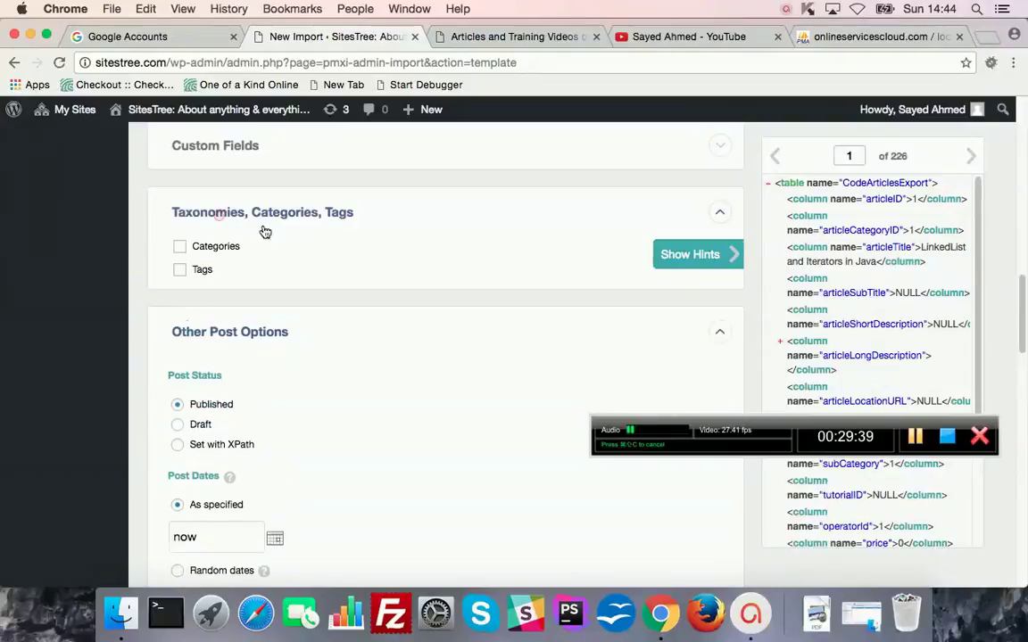
click(240, 155)
Switch to the Articles and Training Videos browser tab.
scroll(282, 317, up, 15)
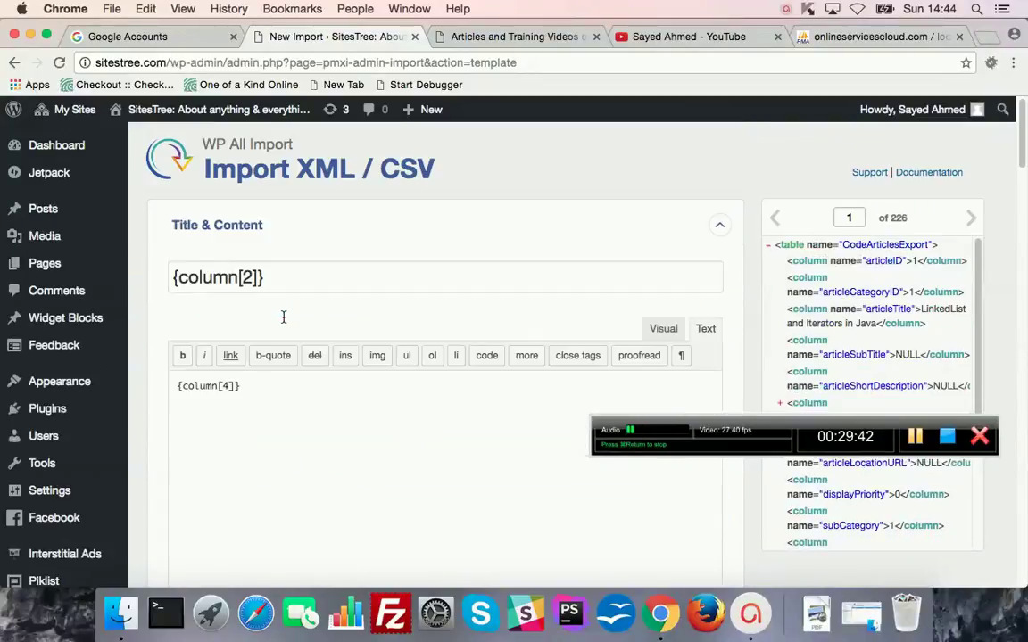
scroll(310, 281, down, 20)
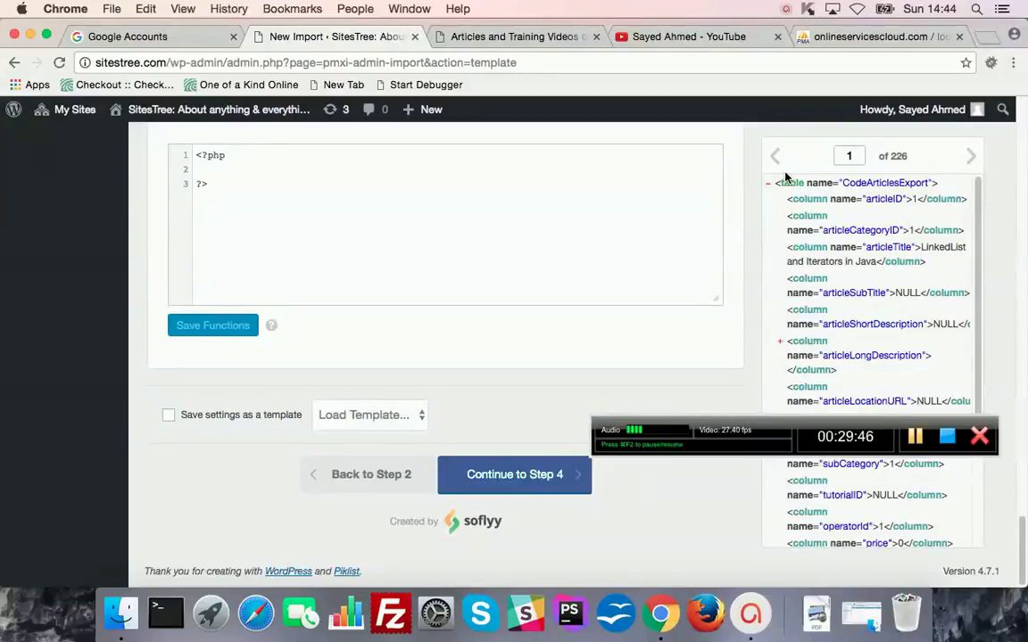
click(532, 37)
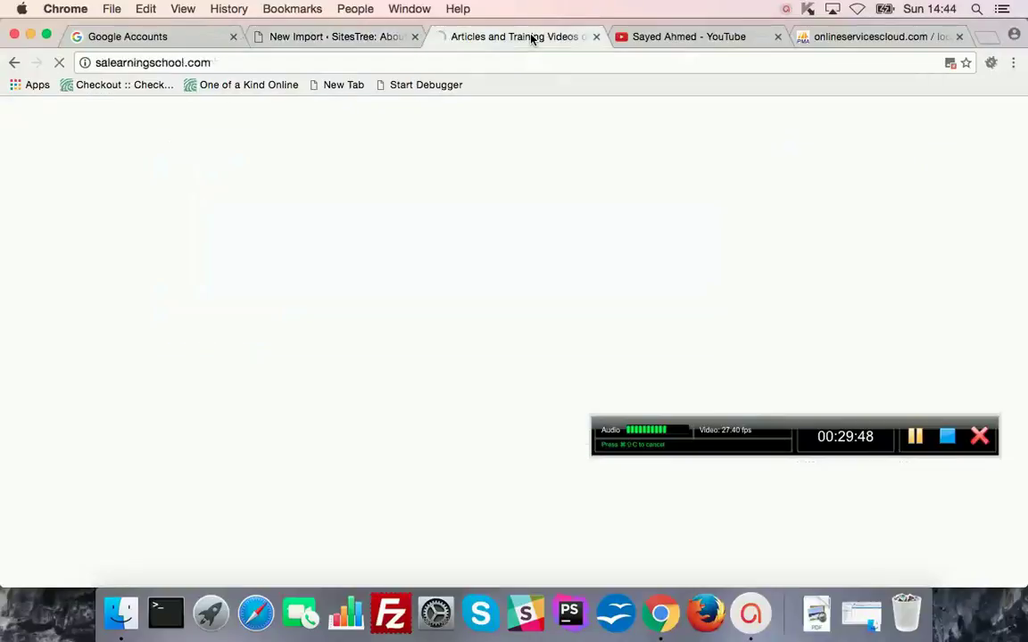
Replace the salearningschool.com address with shopforsoul.com and load it.
click(240, 62)
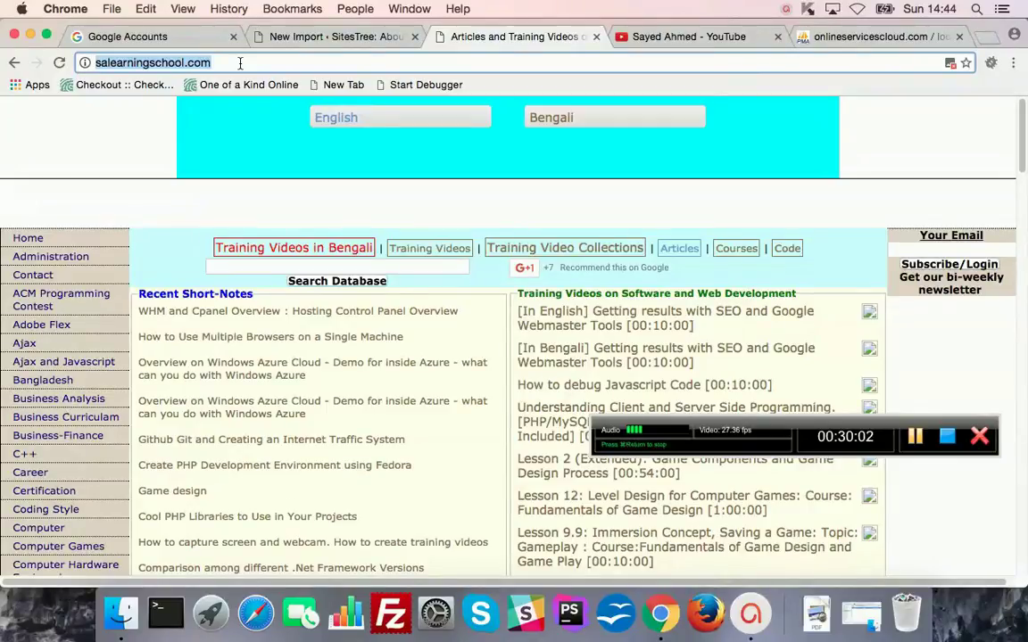
text(shopforsoul.com)
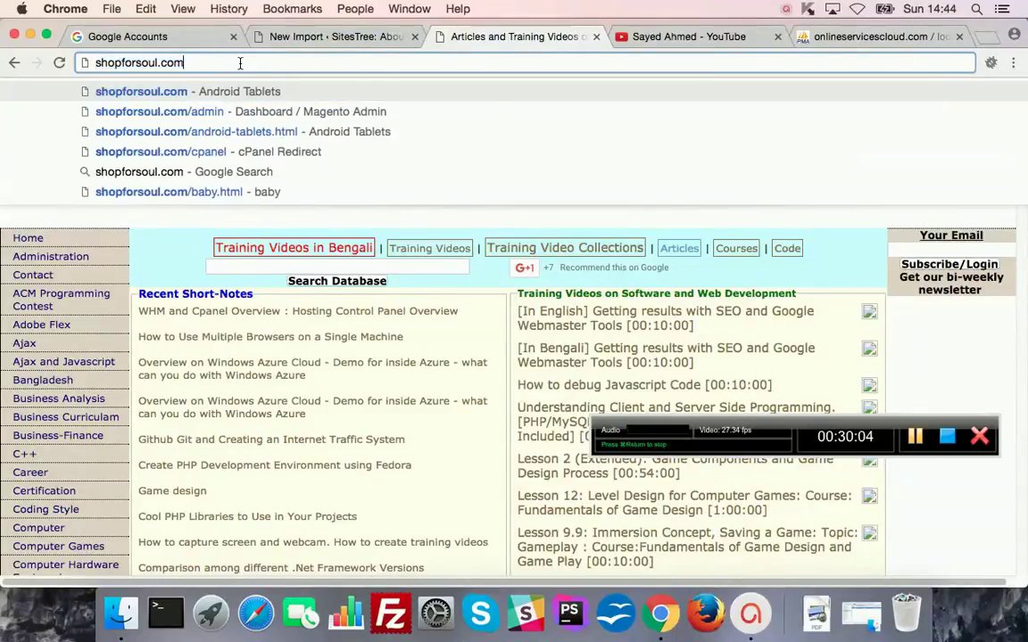
key(Return)
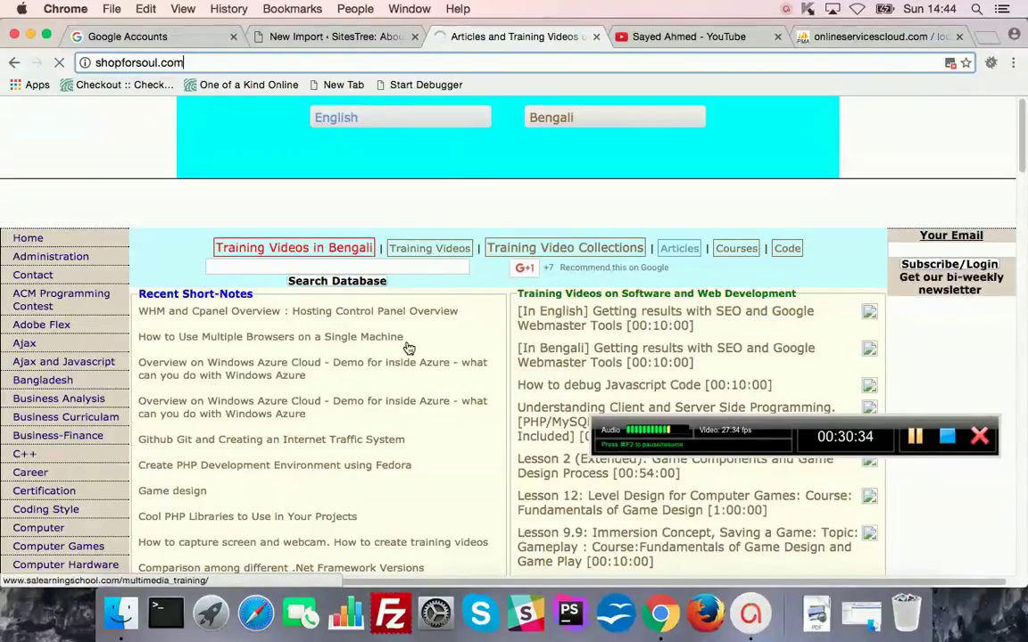
Always allow images from shopforsoul.com in Chrome's blocked-images settings.
click(312, 368)
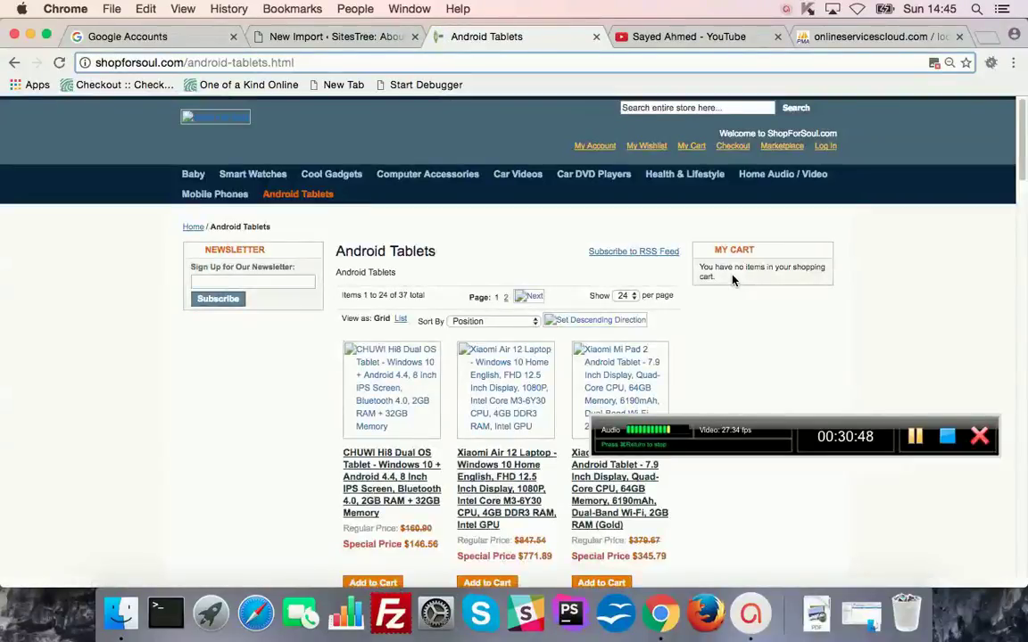
click(934, 66)
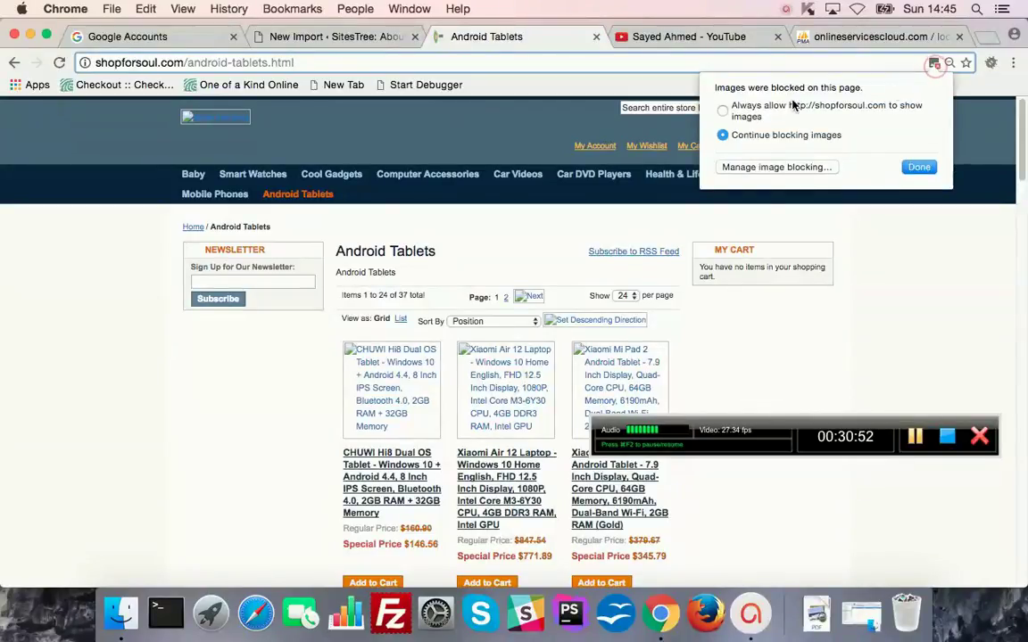
click(722, 110)
click(918, 167)
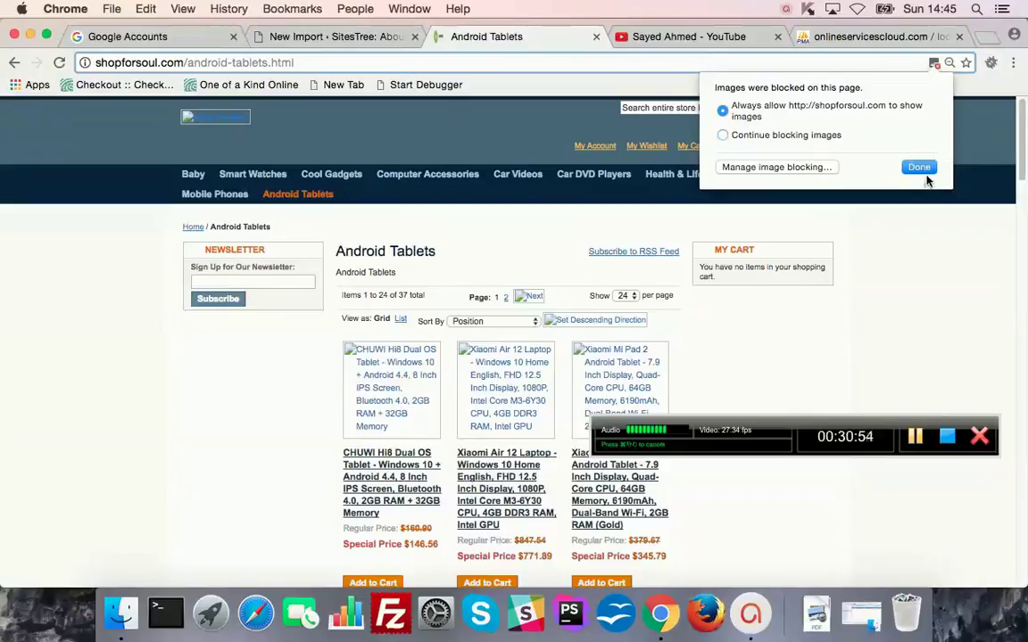
Reload the Android Tablets page and browse its 37 products with images and prices.
right_click(105, 361)
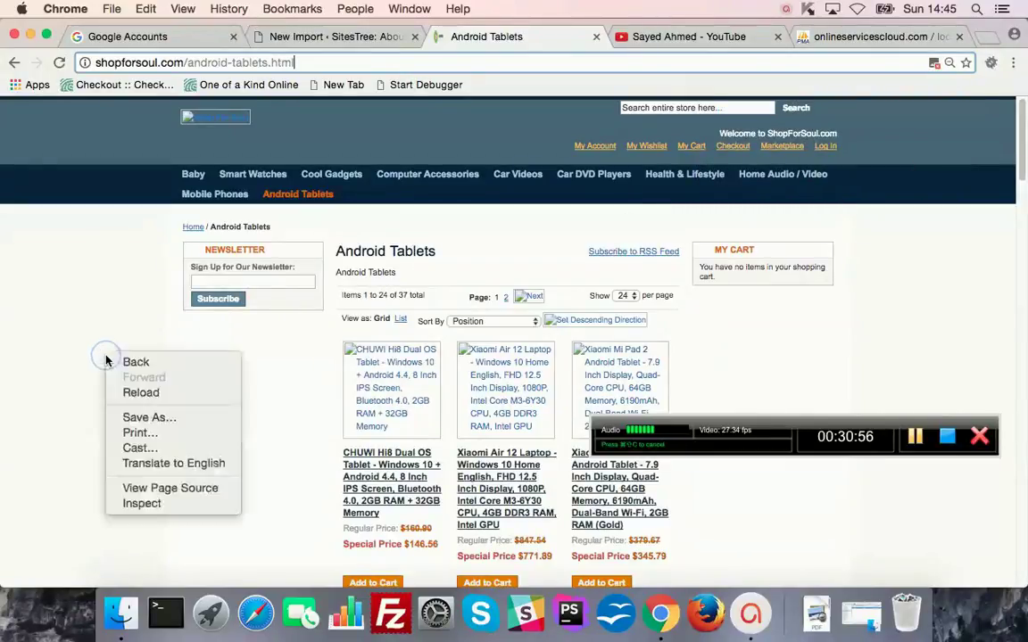
click(139, 393)
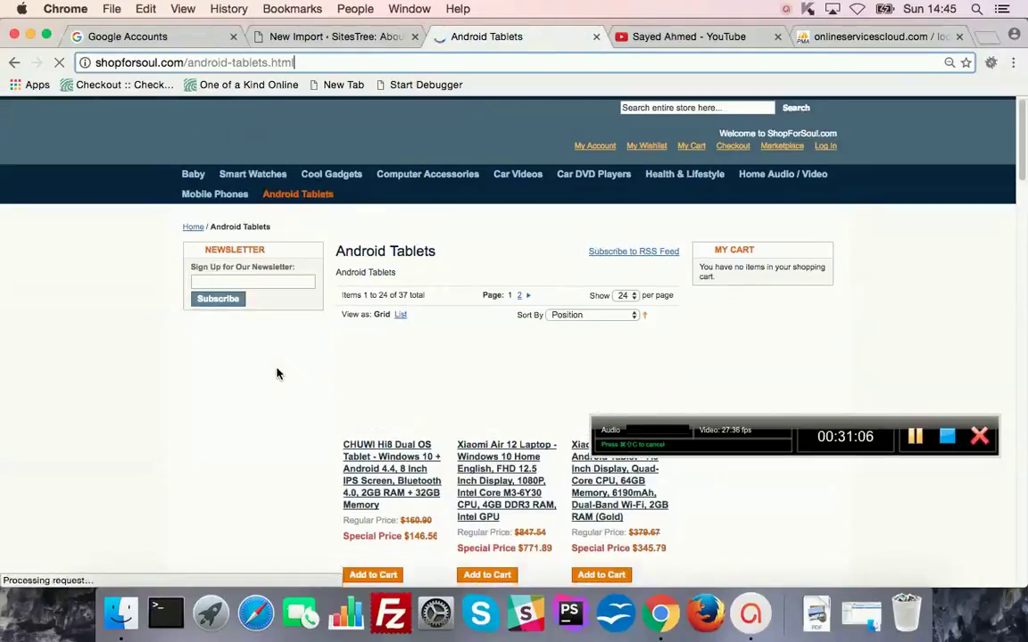
scroll(275, 373, down, 10)
scroll(275, 375, down, 10)
scroll(274, 374, up, 20)
scroll(274, 374, down, 15)
scroll(275, 374, up, 20)
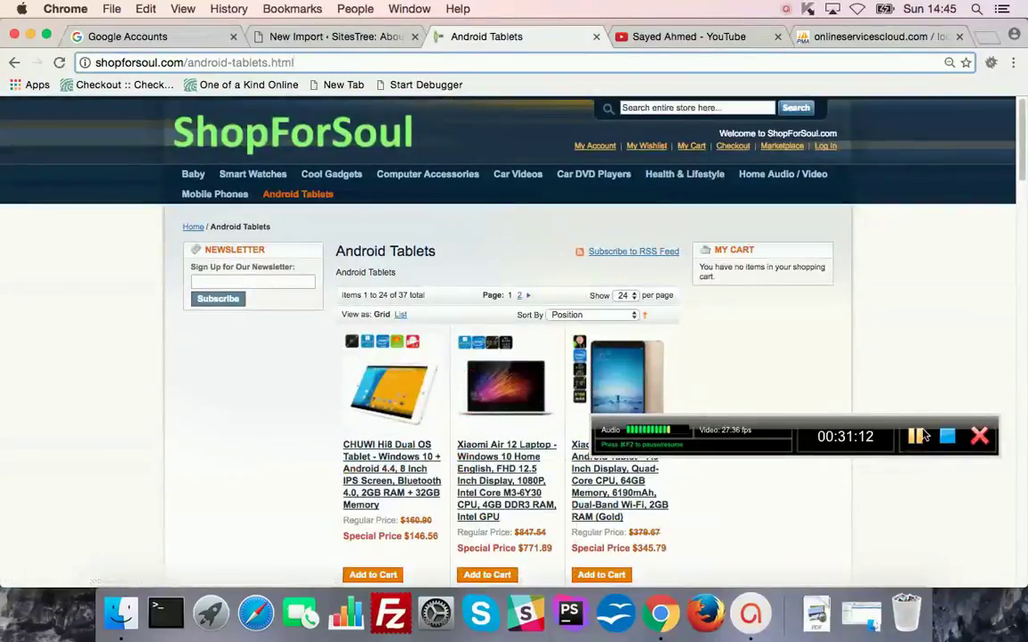
click(947, 439)
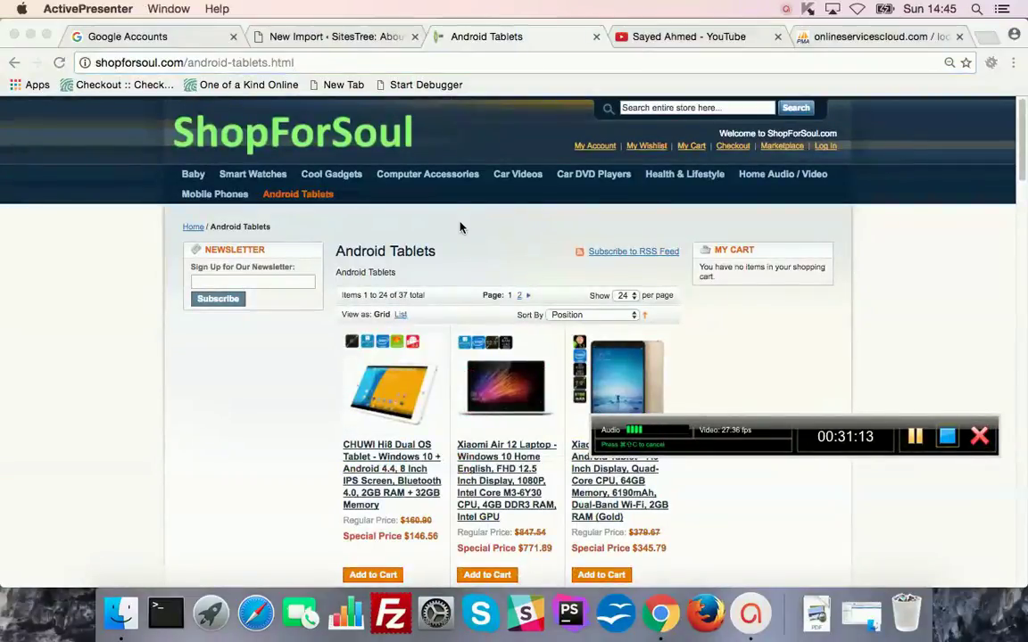